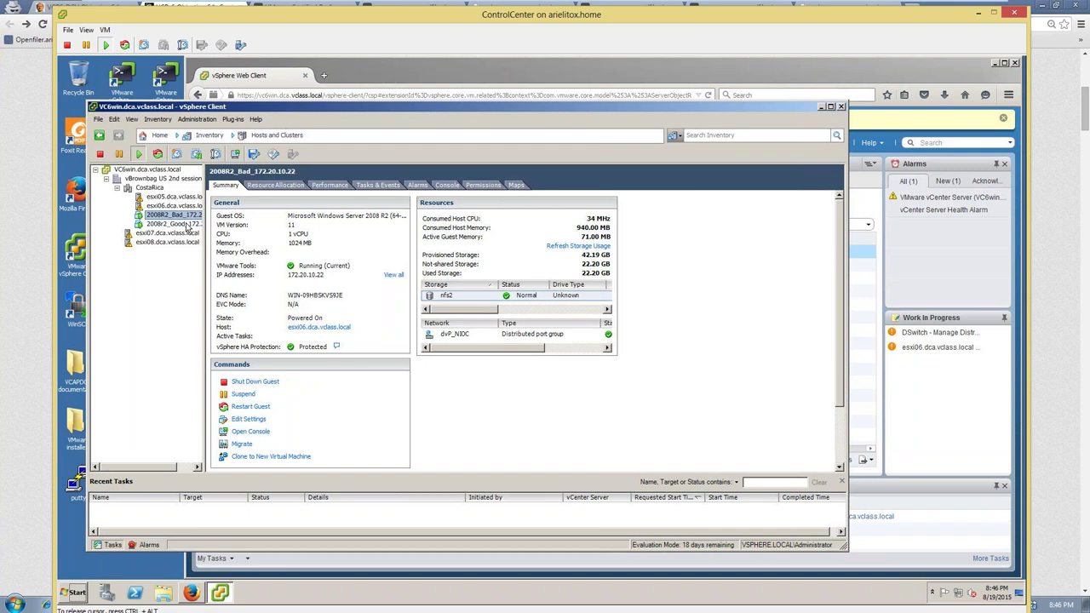
# Switch to the vSphere Web Client and inspect the vbrownbag_old snapshot of the 2008R2_Bad_172.20.10.22 virtual machine in the snapshot manager
pyautogui.rightClick(184, 225)
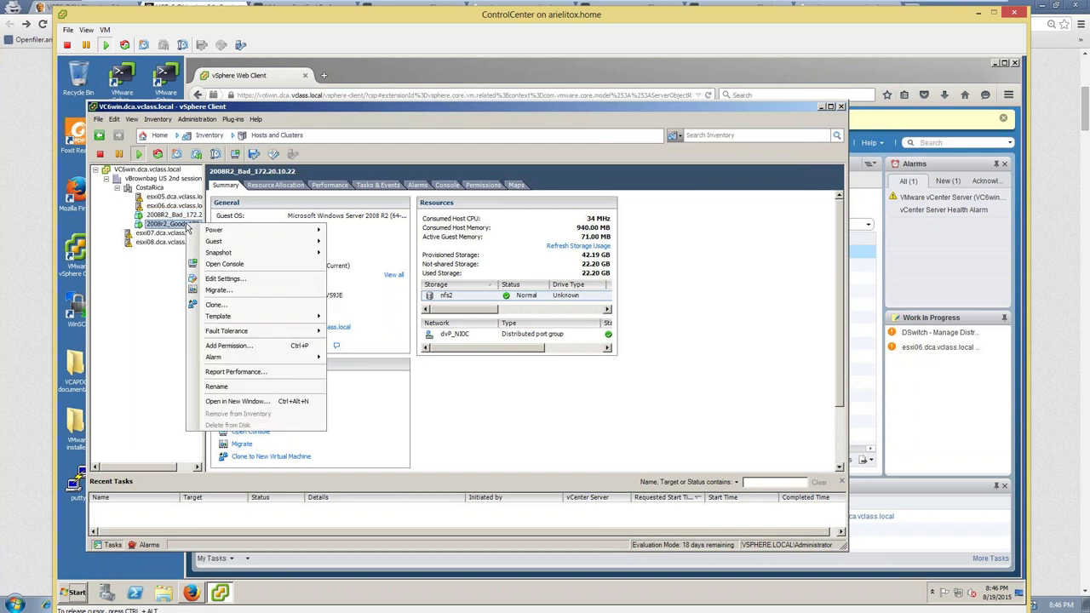
pyautogui.moveTo(279, 255)
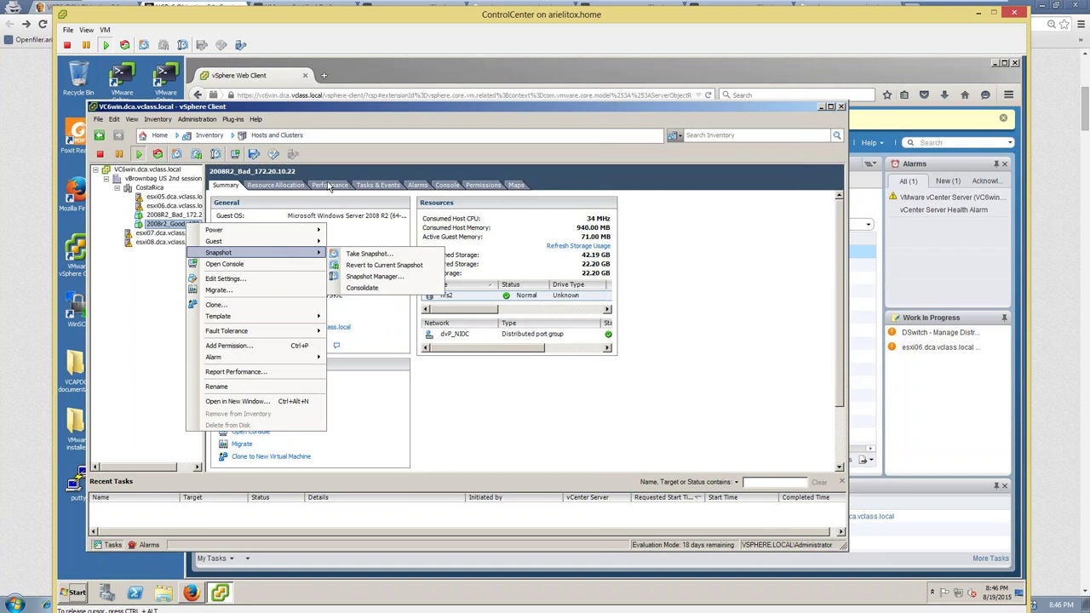
pyautogui.click(387, 64)
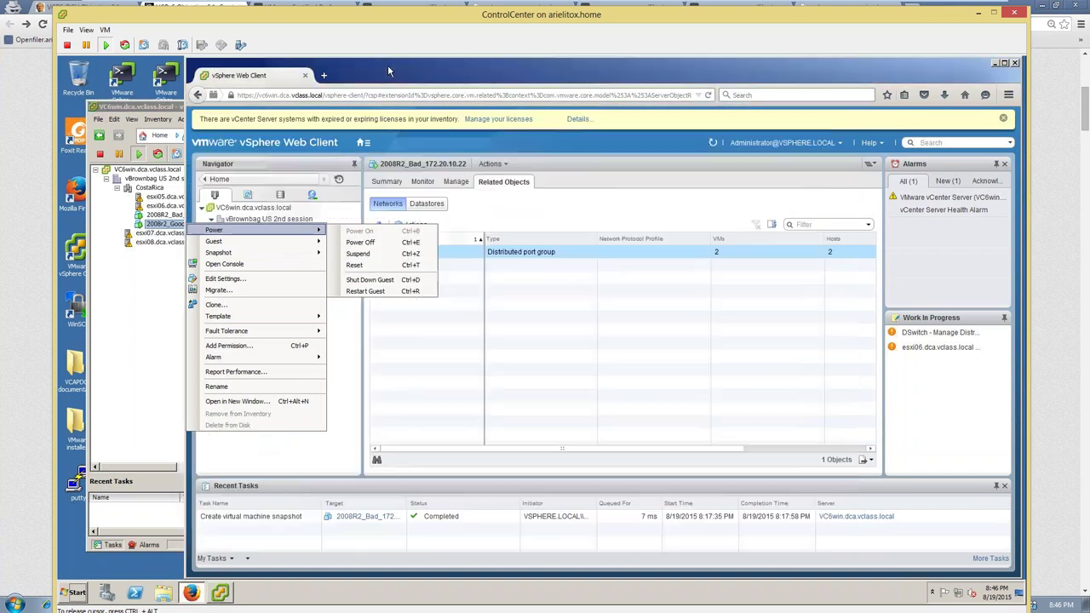
pyautogui.rightClick(321, 261)
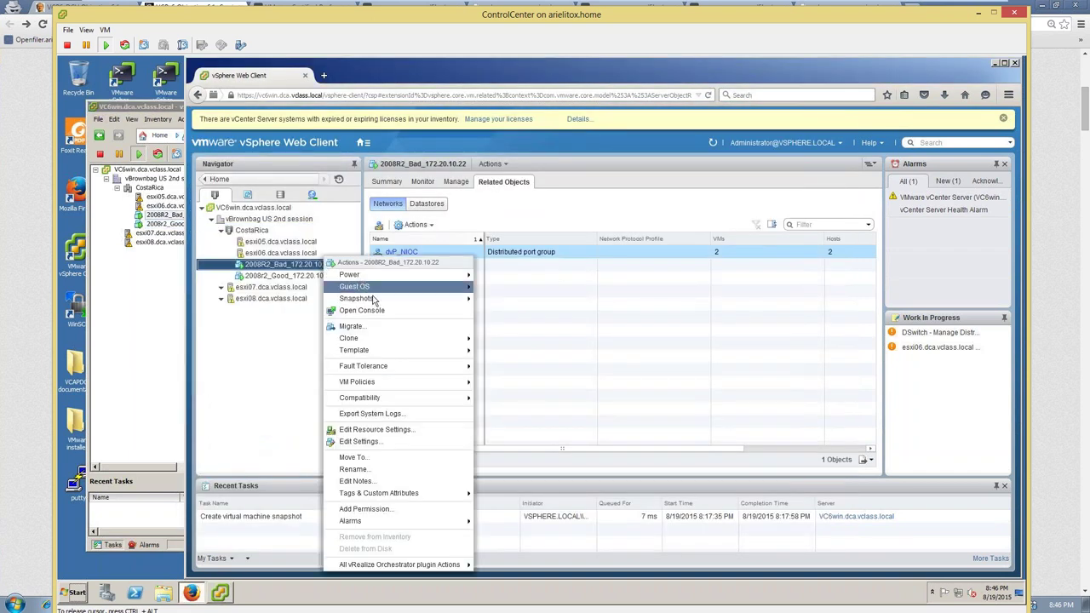
pyautogui.moveTo(414, 300)
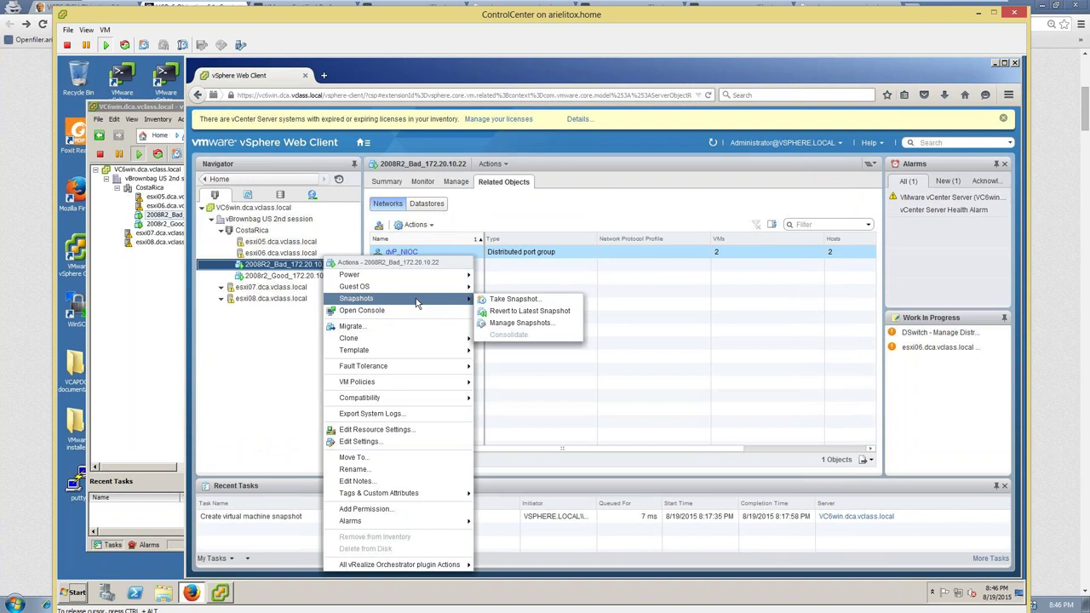
pyautogui.click(516, 324)
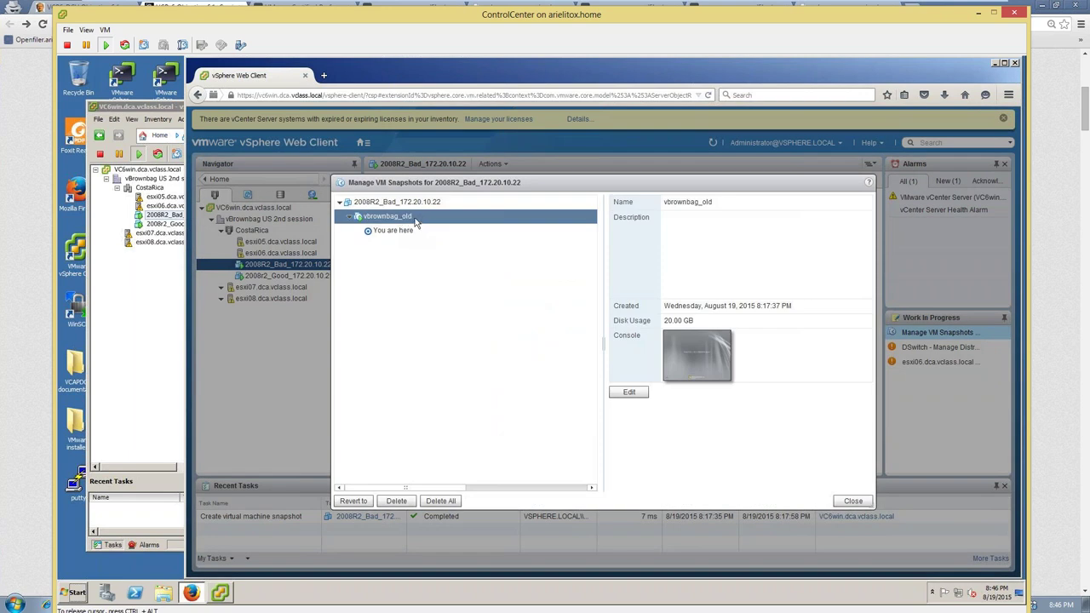
pyautogui.click(417, 223)
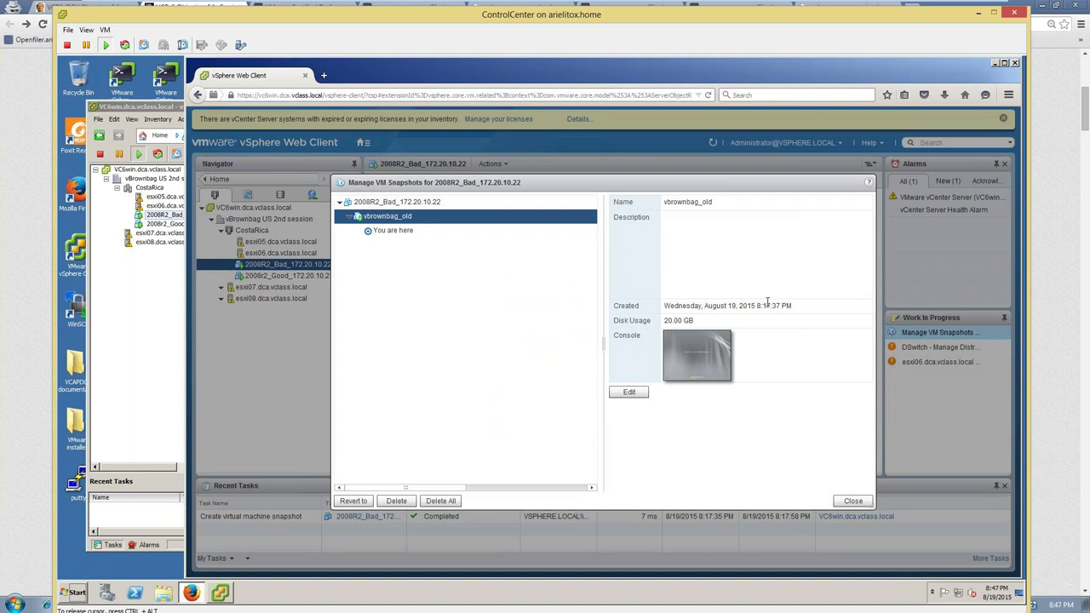
pyautogui.click(853, 500)
# Check the snapshot tree and full disk usage of the 2008r2_Good_172.20.10.21 virtual machine, then close its snapshot manager
pyautogui.click(311, 275)
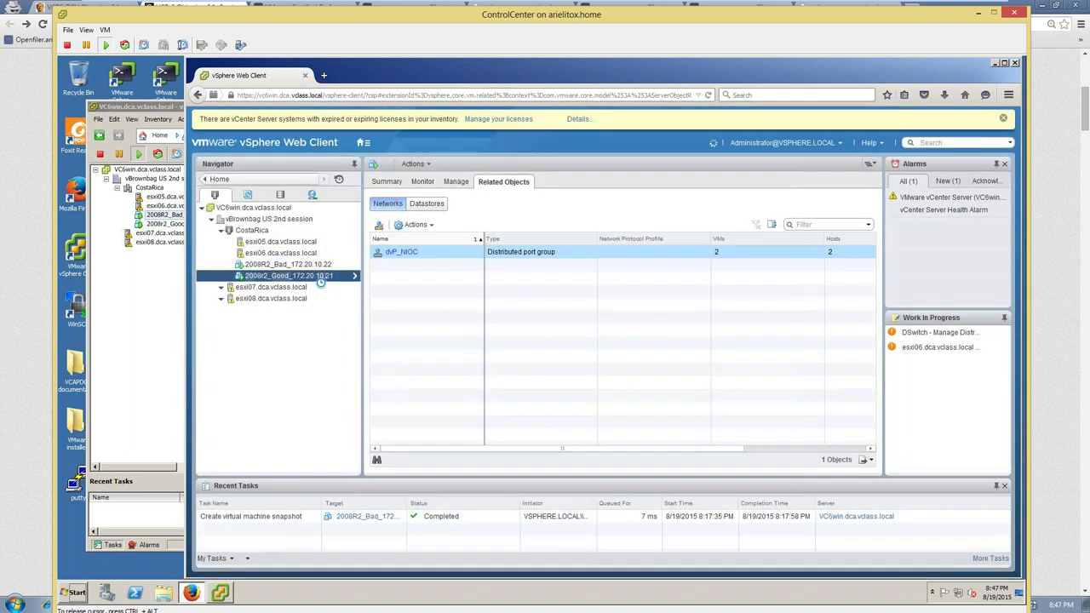
pyautogui.rightClick(311, 275)
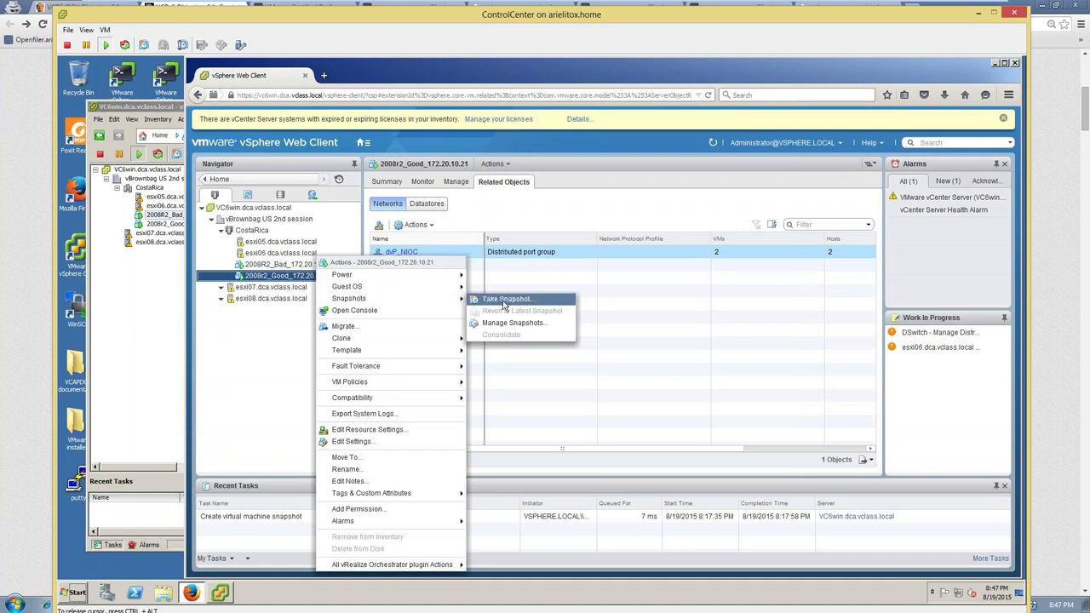
pyautogui.click(503, 323)
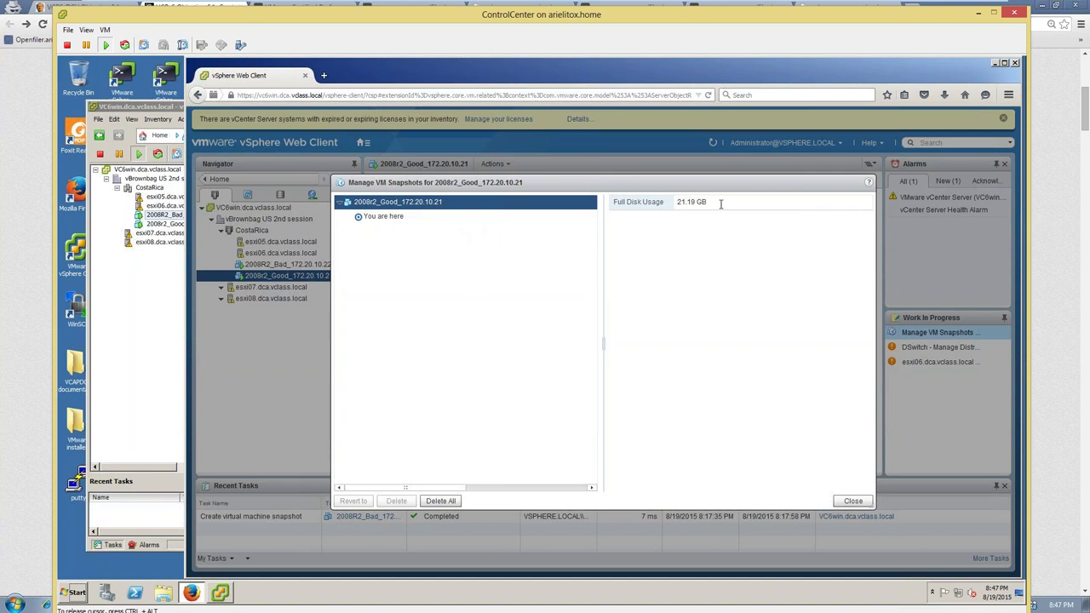
pyautogui.moveTo(662, 200); pyautogui.dragTo(697, 210)
pyautogui.click(853, 501)
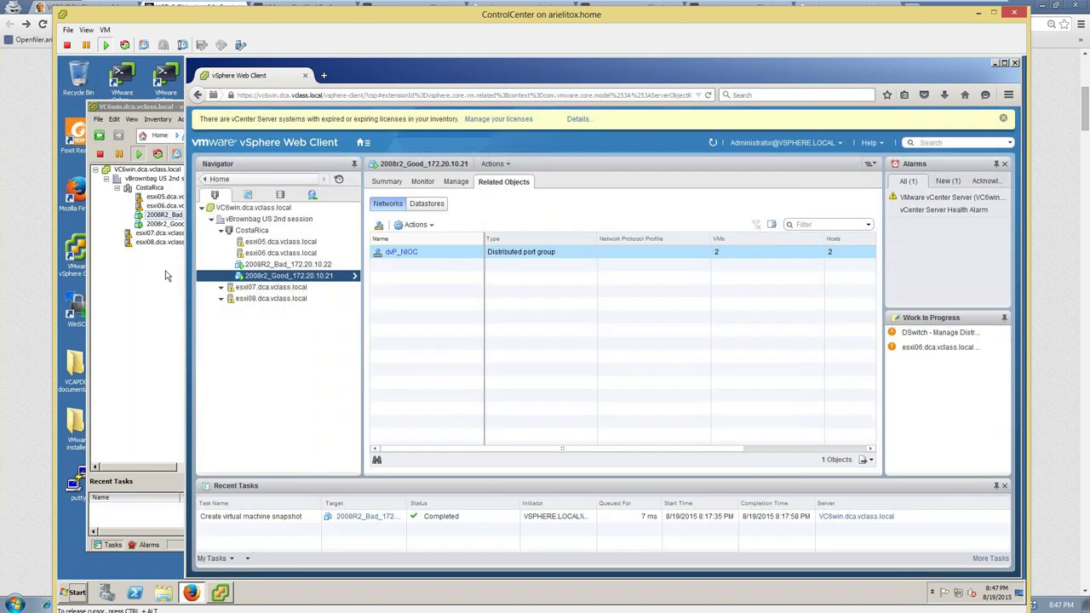
# Switch to the desktop vSphere Client and view the Snapshot Manager for the 2008r2_Good virtual machine, then close it
pyautogui.click(166, 275)
pyautogui.rightClick(173, 224)
pyautogui.moveTo(246, 255)
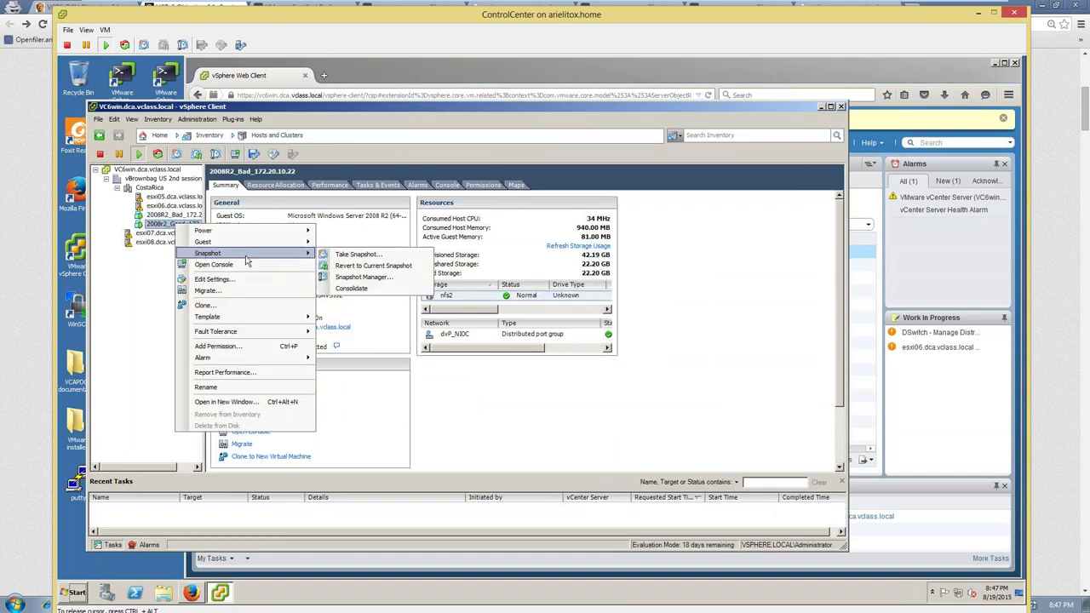
pyautogui.click(354, 278)
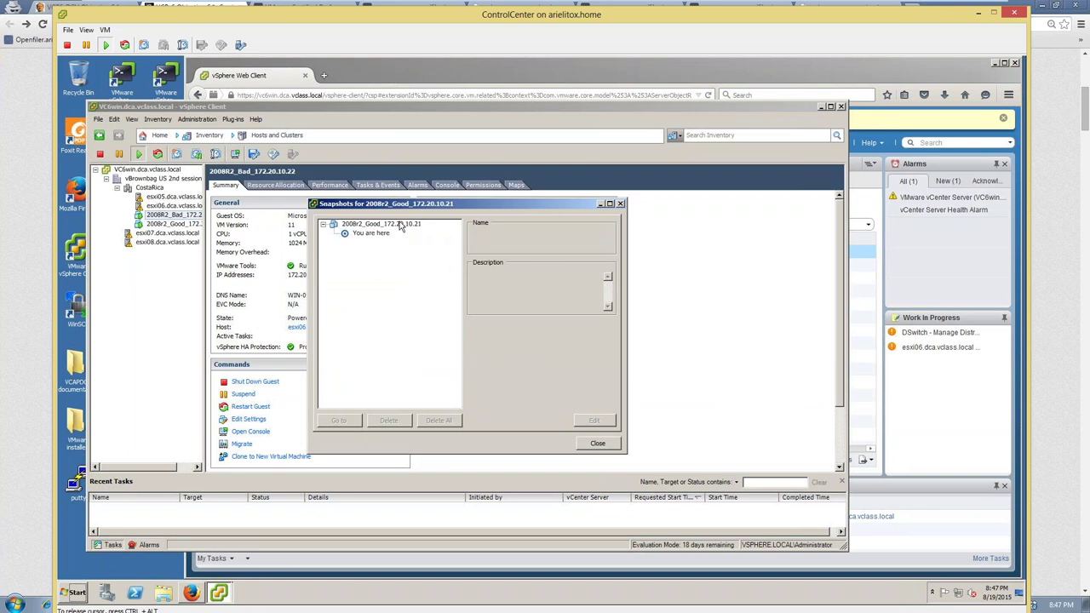
pyautogui.click(598, 442)
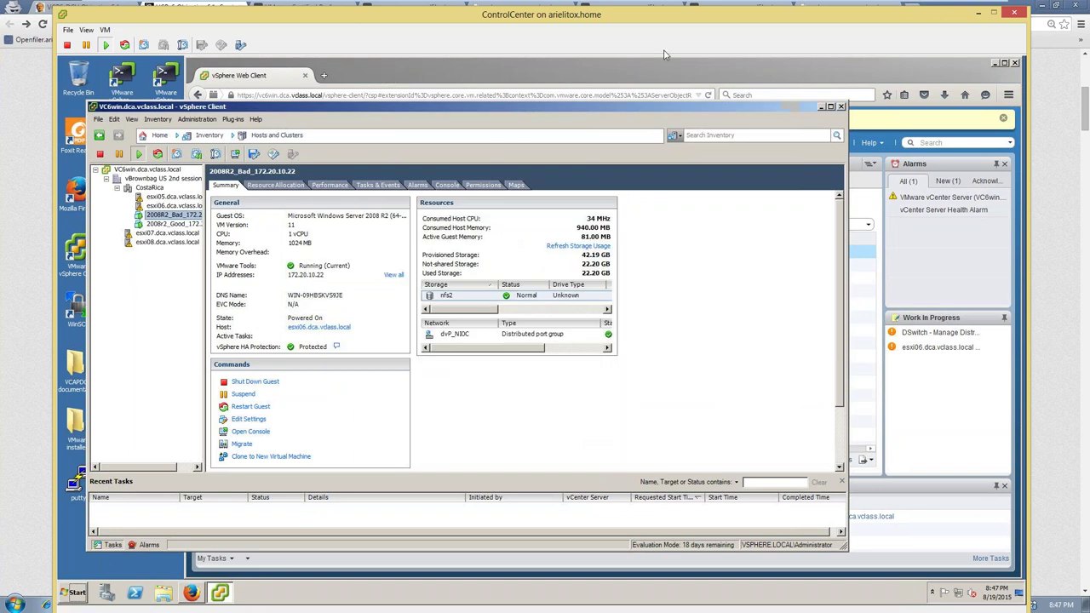
# Back in the vSphere Web Client, start a new snapshot of 2008r2_Good_172.20.10.21 and name it sdfsgh
pyautogui.click(660, 68)
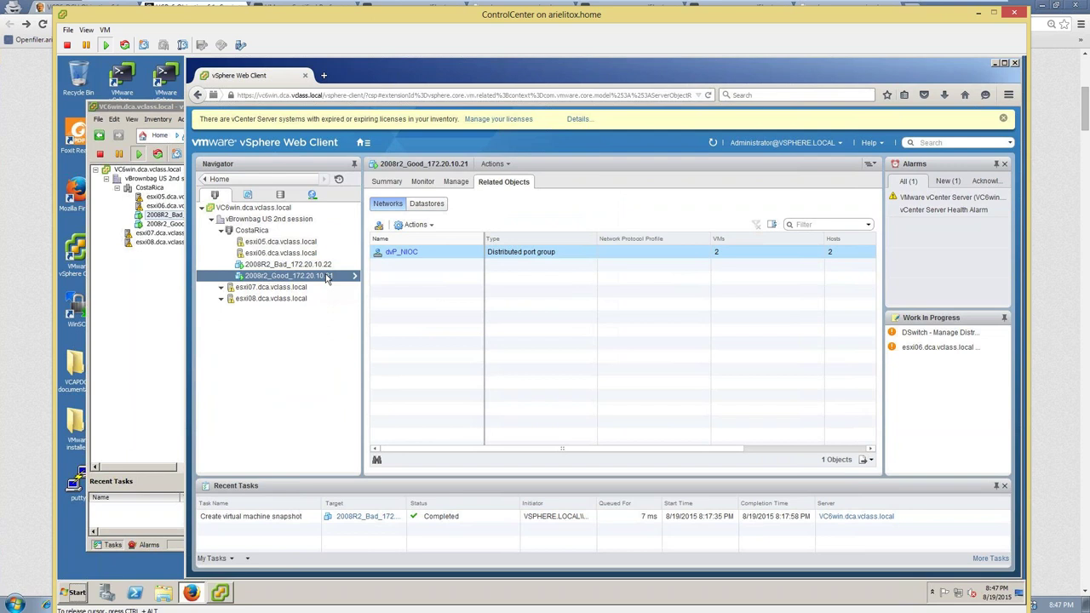
pyautogui.rightClick(327, 279)
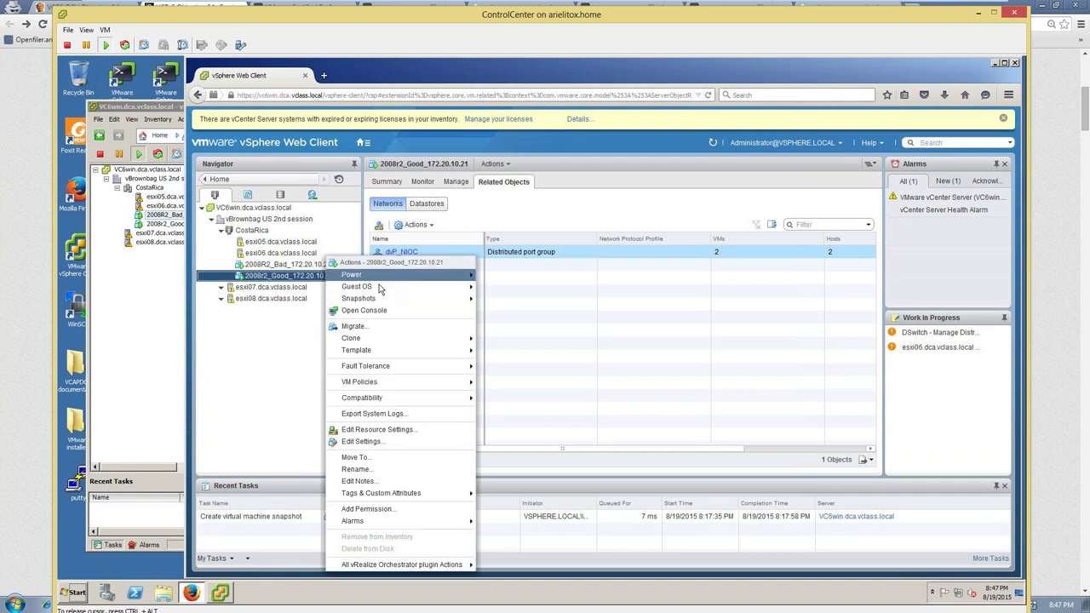
pyautogui.moveTo(442, 298)
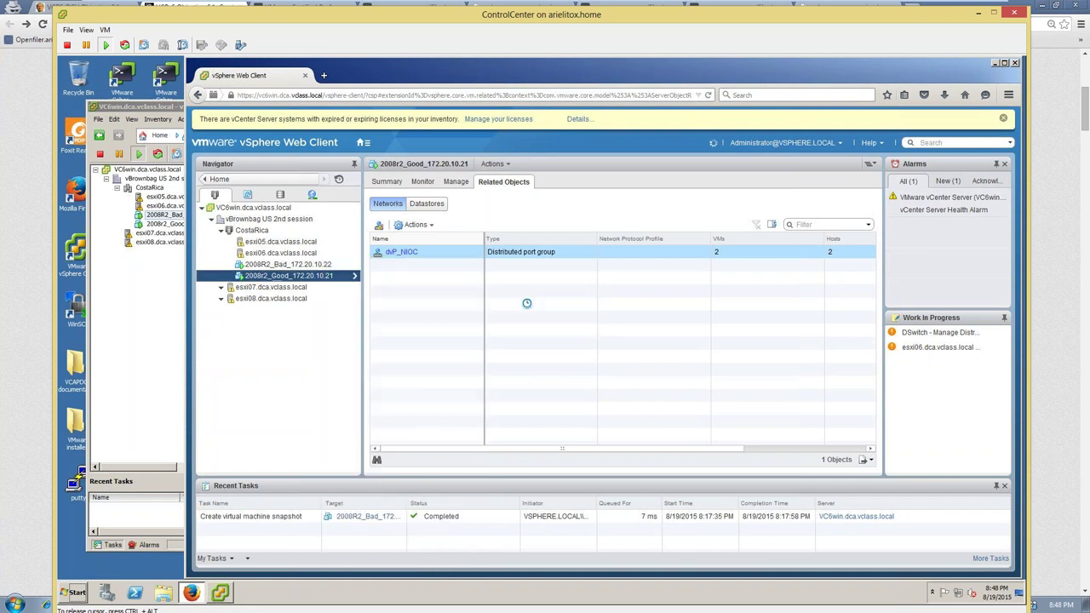
pyautogui.click(522, 299)
pyautogui.click(562, 252)
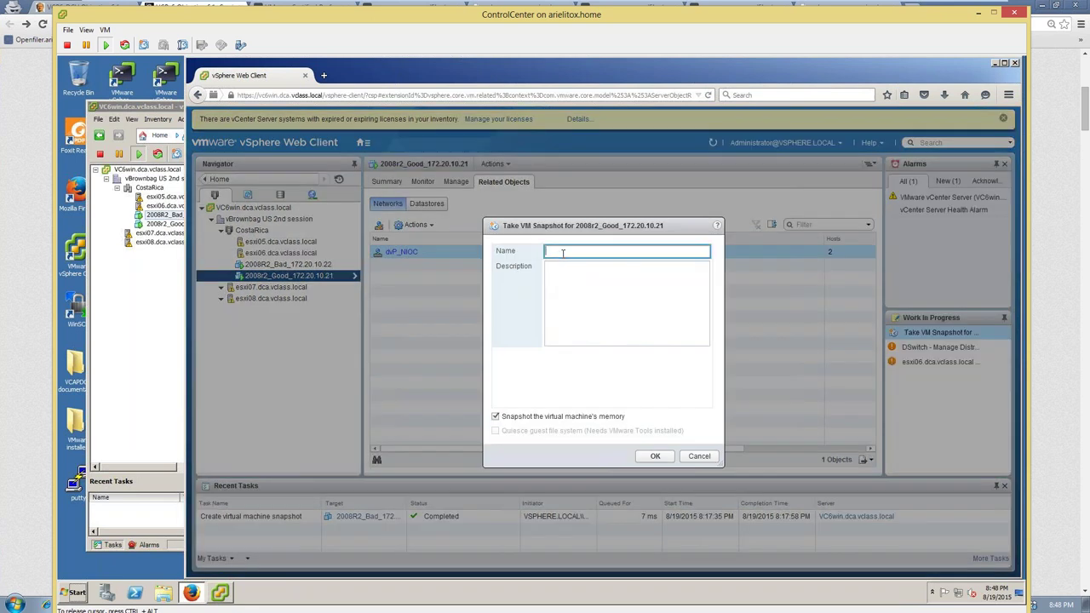
pyautogui.write('sdfsgh')
pyautogui.click(564, 291)
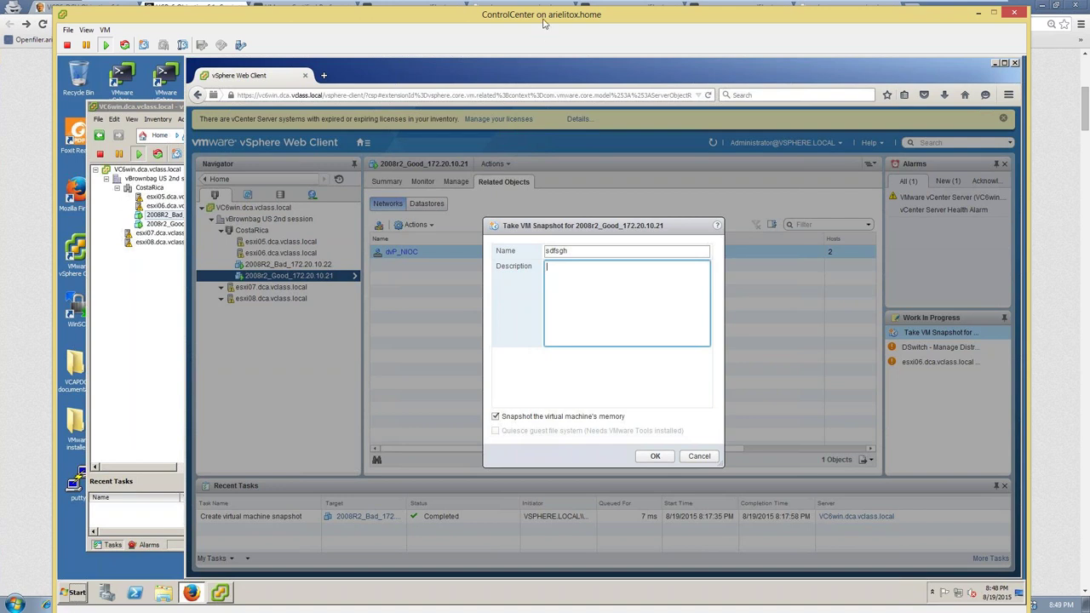
pyautogui.moveTo(543, 23); pyautogui.dragTo(538, 31)
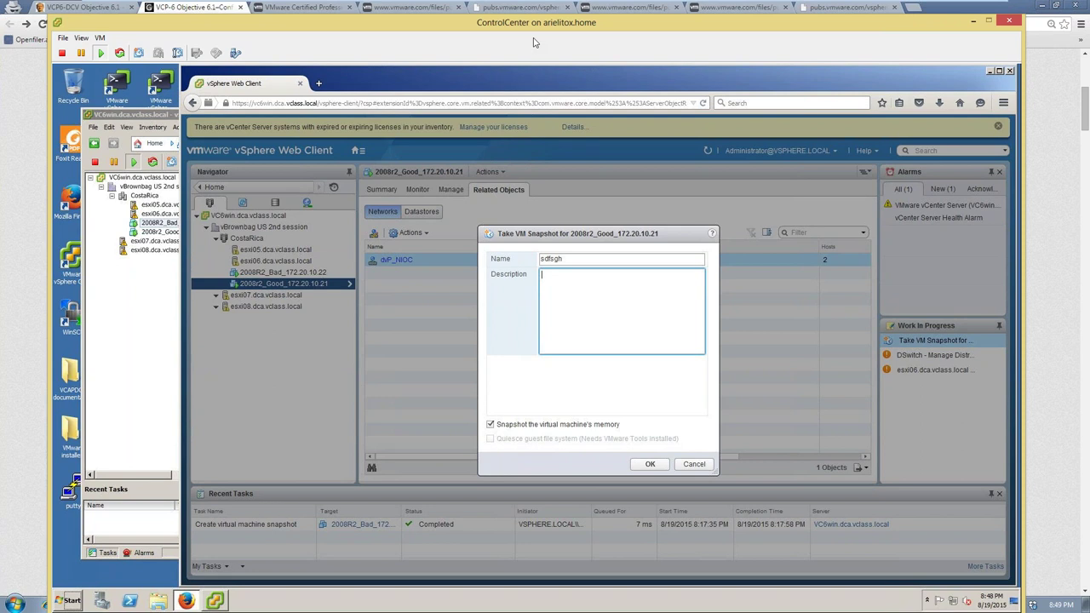
# Switch to the Chrome study guide on virtuallanger.com and highlight the snapshot settings bullet and the reference to the VMware KB articles
pyautogui.hotkey('alt', 'Tab')
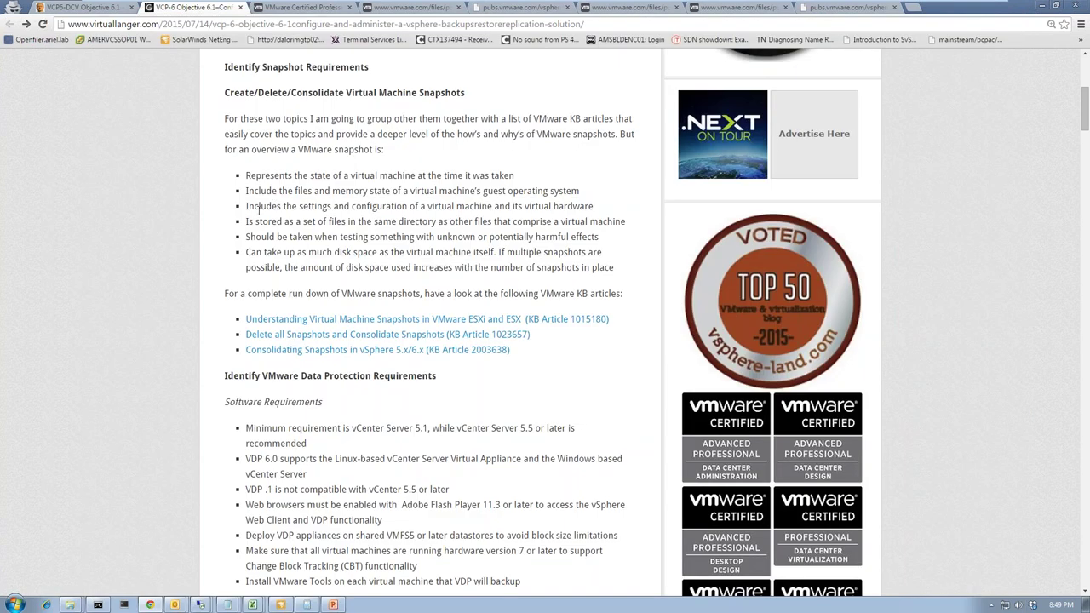
pyautogui.moveTo(247, 206); pyautogui.dragTo(622, 207)
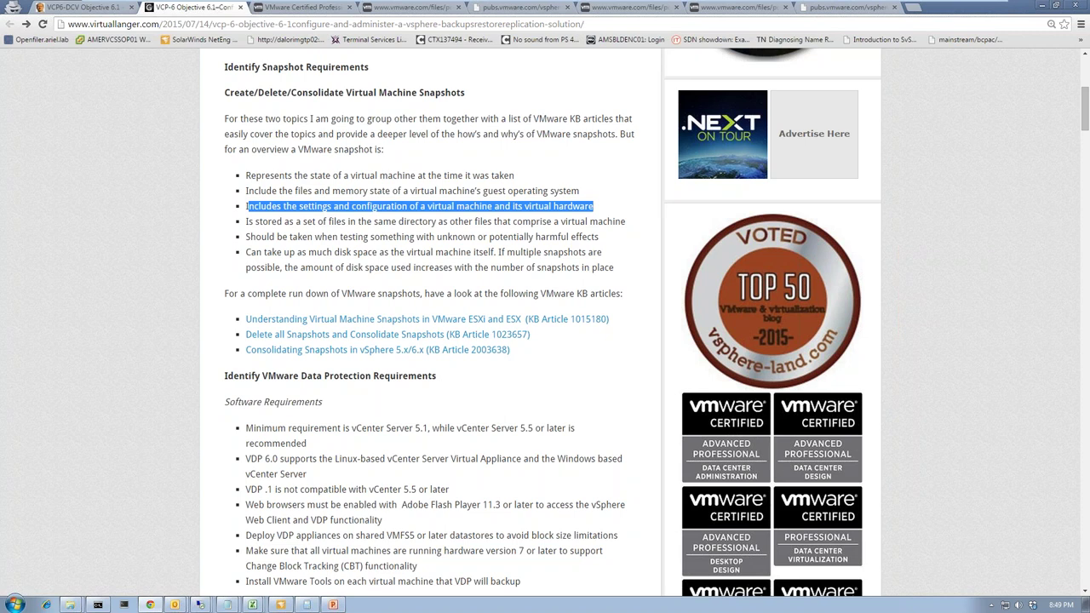
pyautogui.click(583, 218)
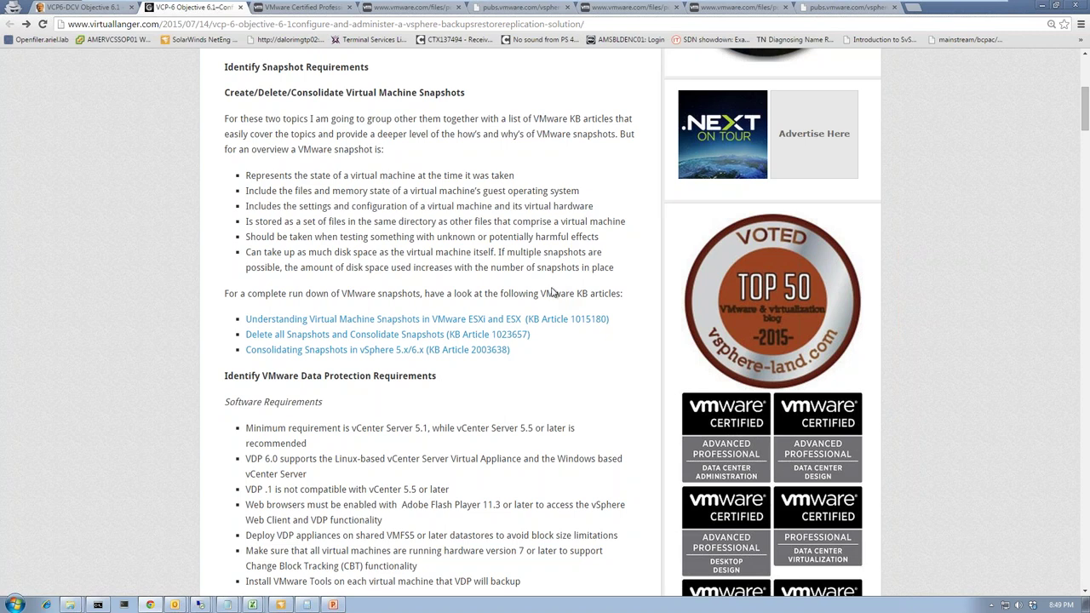
pyautogui.moveTo(502, 295); pyautogui.dragTo(611, 295)
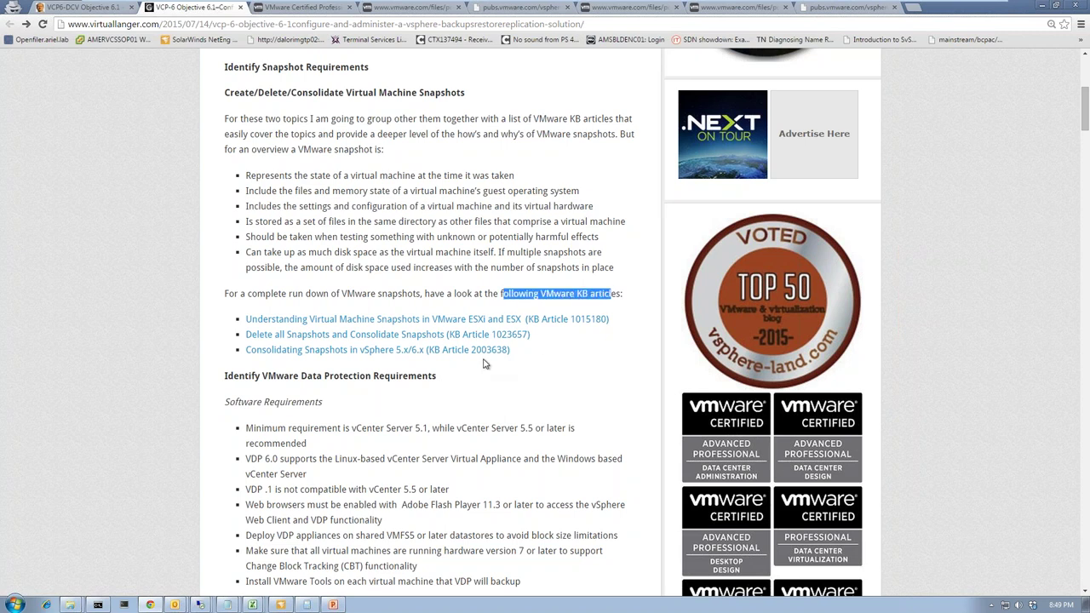
# Read the snapshot requirements section in the vladan.fr VCP6-DCV Objective 6.1 article and highlight Changed Block Tracking (CBT)
pyautogui.click(103, 11)
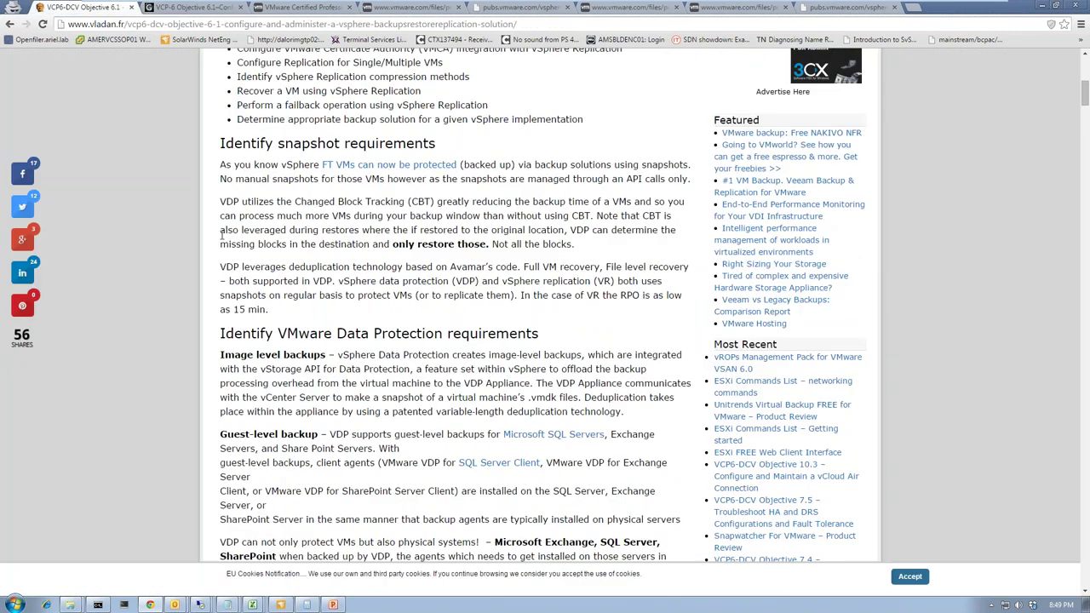
pyautogui.scroll(1, 221, 235)
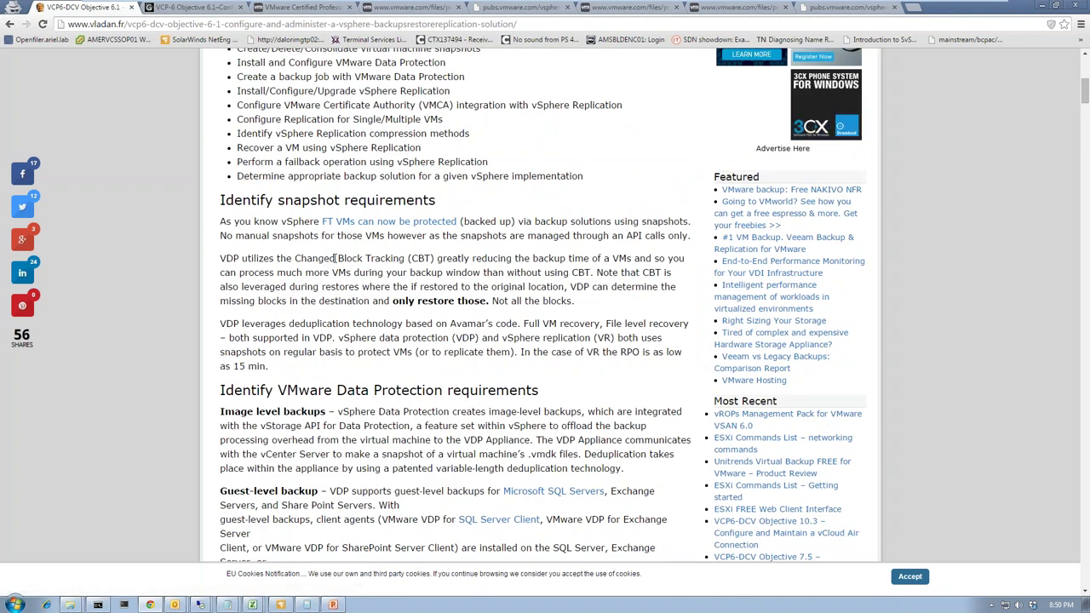
pyautogui.moveTo(295, 258); pyautogui.dragTo(434, 258)
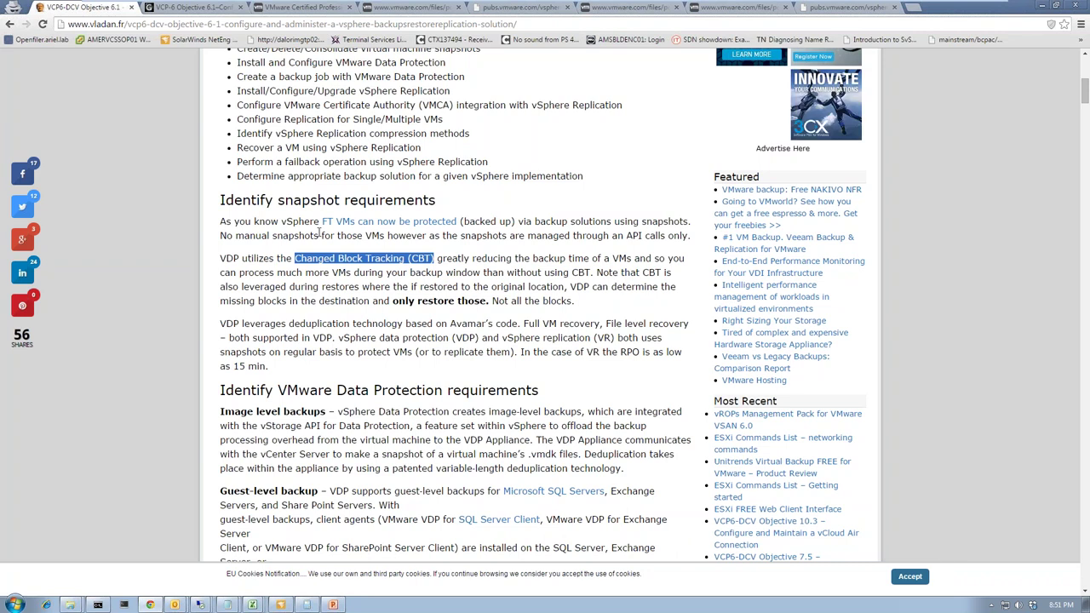
pyautogui.moveTo(286, 201); pyautogui.dragTo(326, 201)
pyautogui.moveTo(294, 259); pyautogui.dragTo(436, 259)
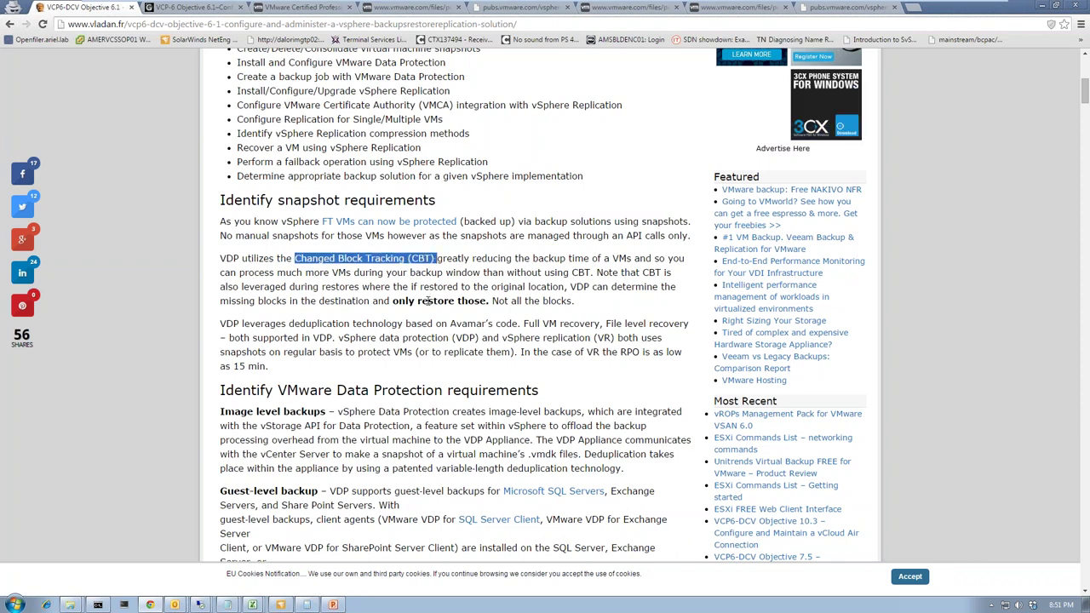
# From the virtuallanger.com guide, open VMware KB article 1015180 on understanding virtual machine snapshots and go to "What is a snapshot?"
pyautogui.click(183, 8)
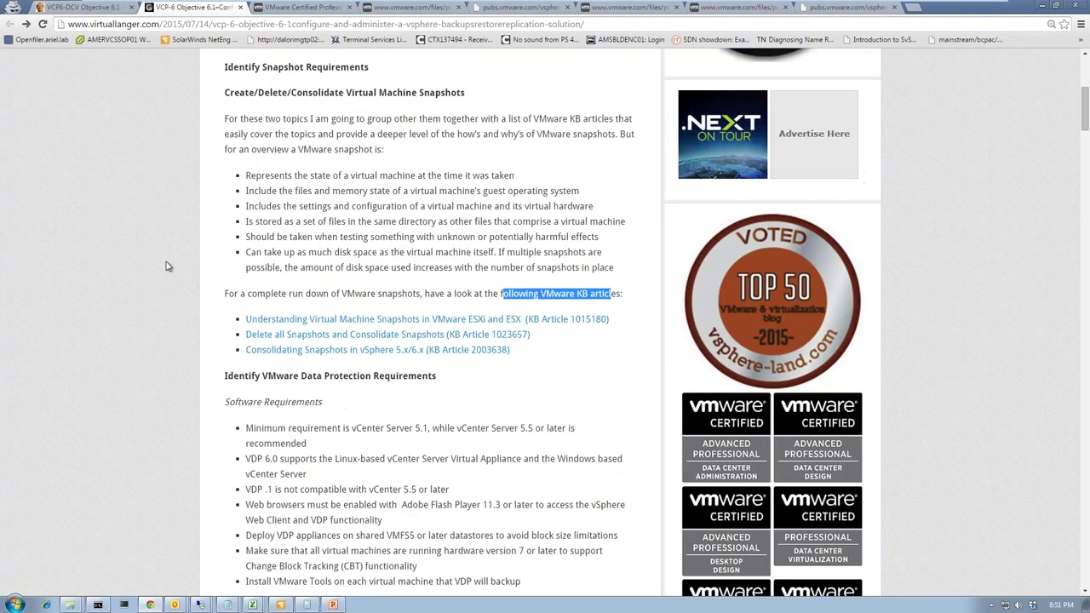
pyautogui.click(166, 268)
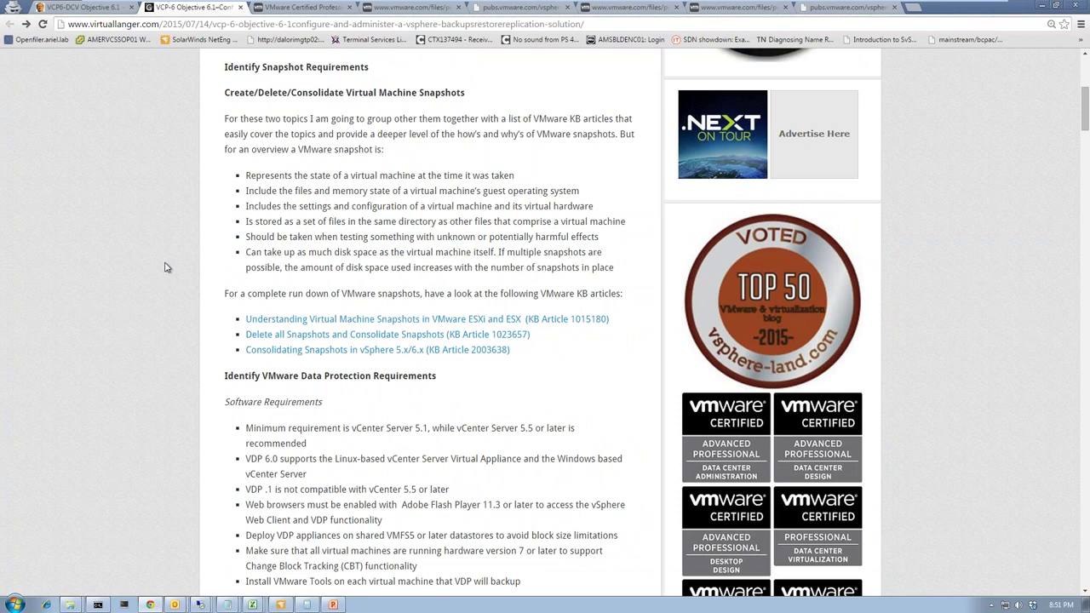
pyautogui.click(355, 324)
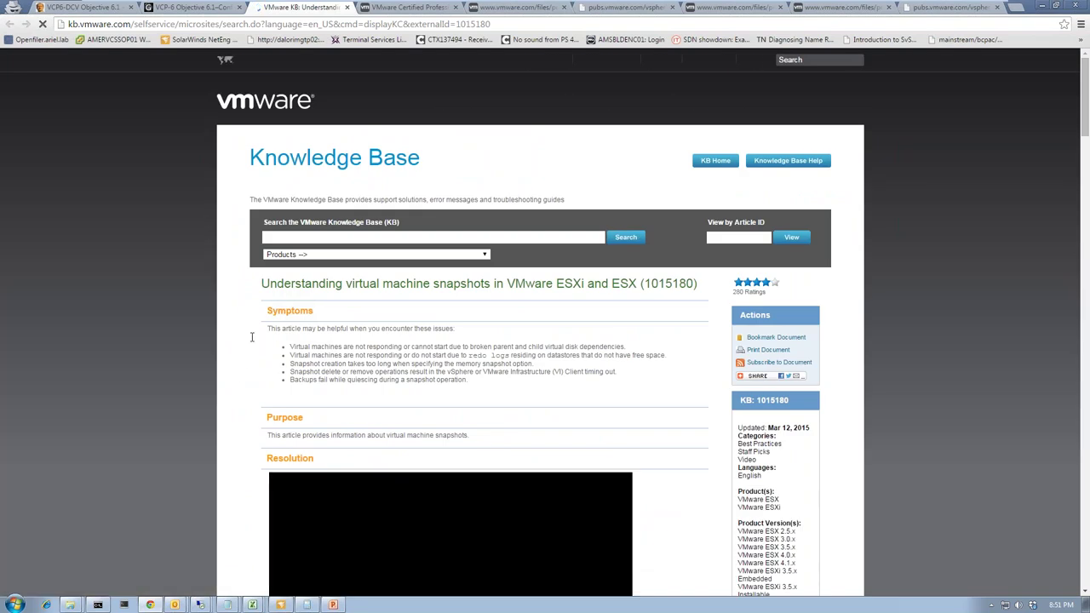
pyautogui.scroll(-2, 471, 356)
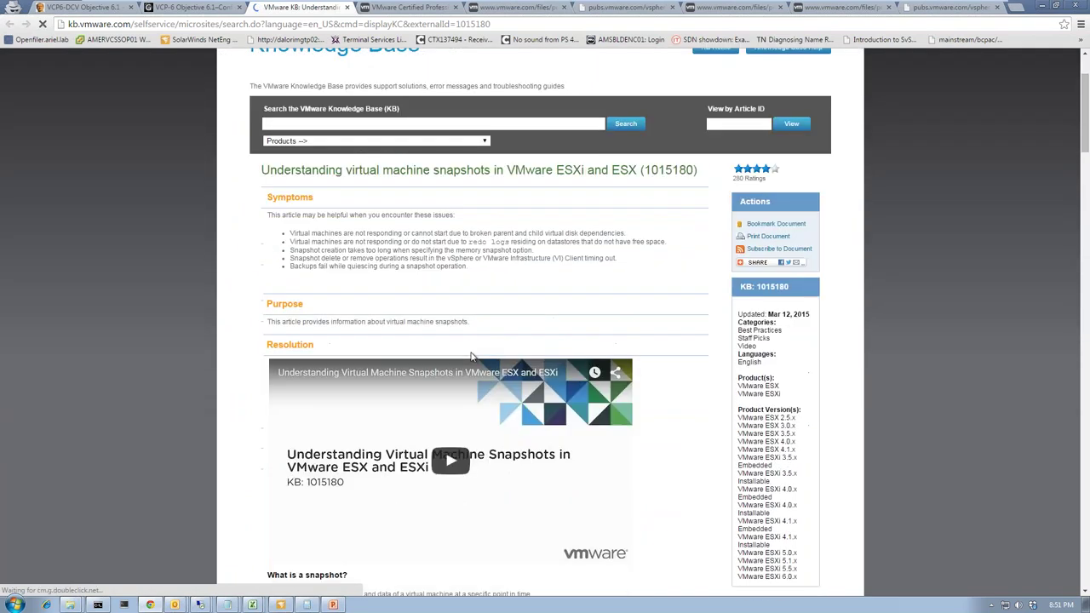
pyautogui.scroll(-5, 470, 356)
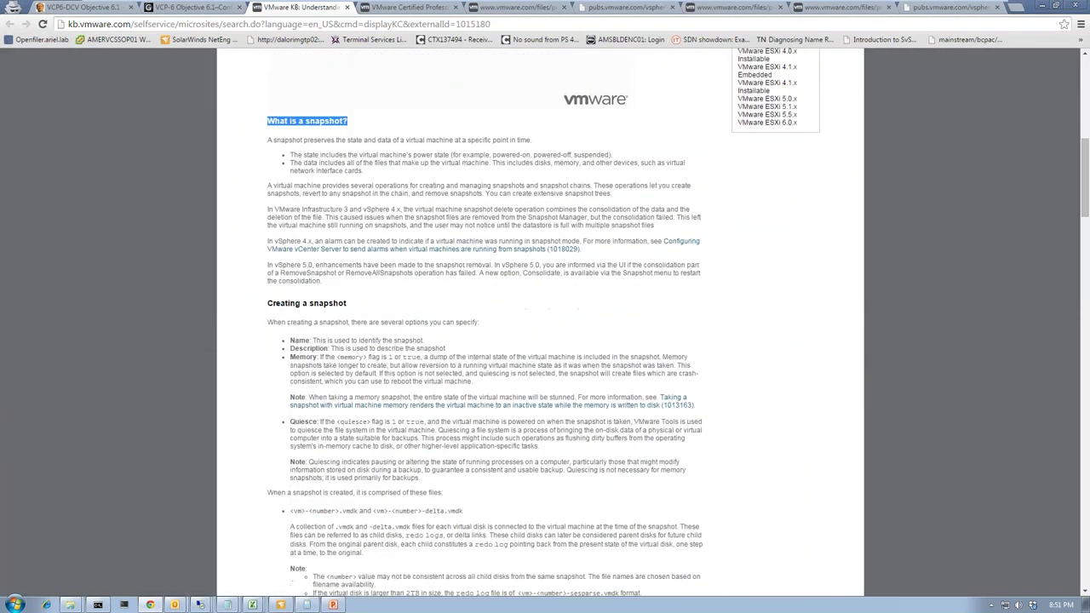
# Read the "Creating a snapshot" section of the KB article, highlighting its heading and the description of the Memory option
pyautogui.moveTo(269, 303); pyautogui.dragTo(347, 305)
pyautogui.scroll(-2, 344, 325)
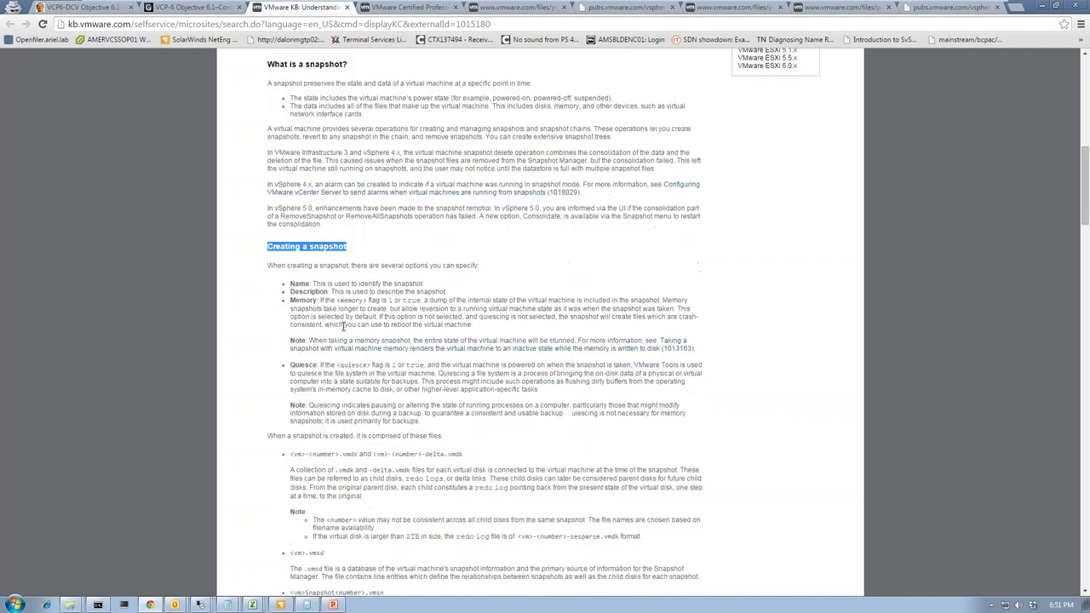
pyautogui.tripleClick(354, 273)
pyautogui.moveTo(319, 187); pyautogui.dragTo(368, 203)
pyautogui.scroll(-1, 308, 341)
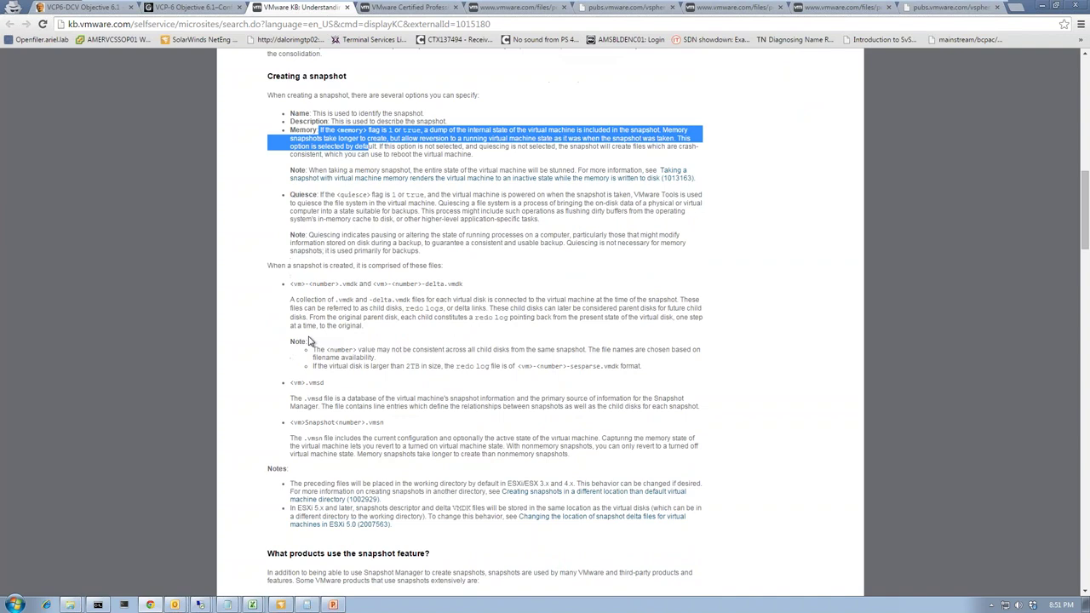
# Switch from the KB article to the vSphere Client and browse the nfs1 datastore folder of the VM 2008r2_Good_172.20.10.21
pyautogui.scroll(-1, 308, 340)
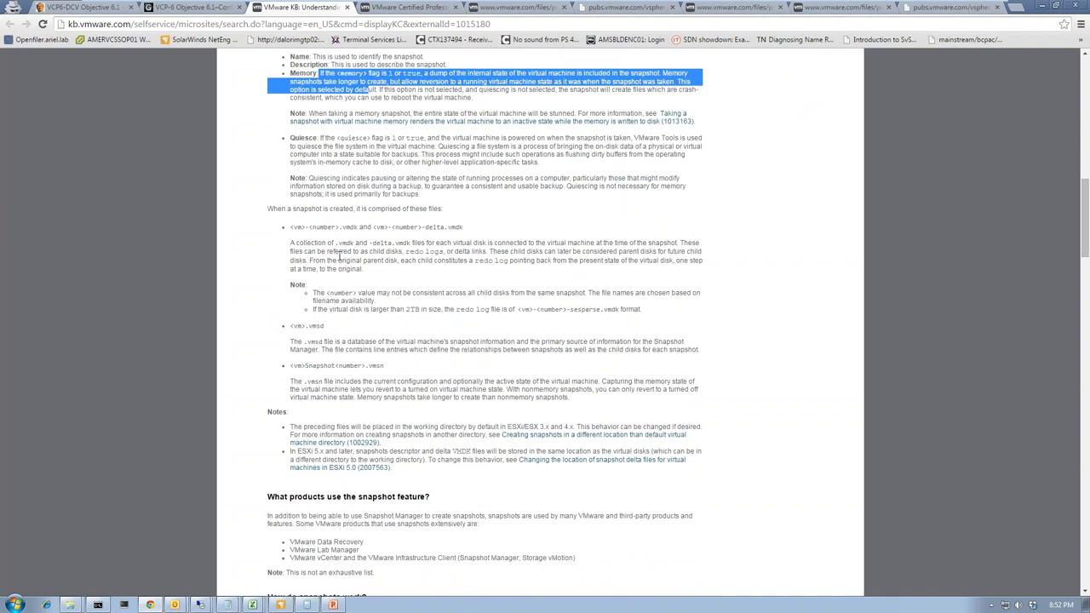
pyautogui.moveTo(0, 256); pyautogui.dragTo(509, 19)
pyautogui.press('Escape')
pyautogui.click(173, 251)
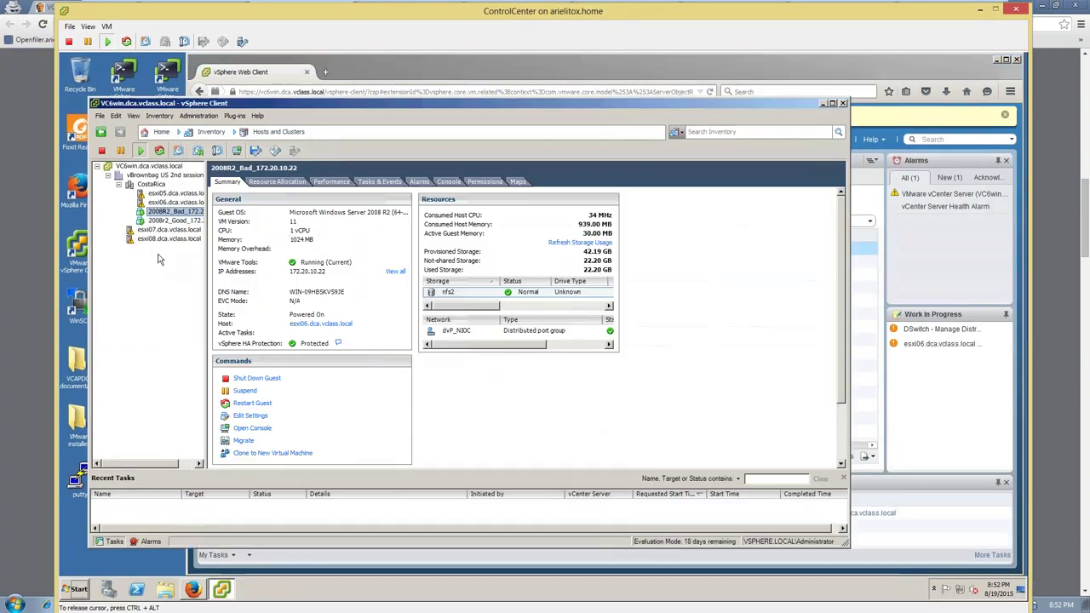
pyautogui.rightClick(454, 292)
pyautogui.click(499, 299)
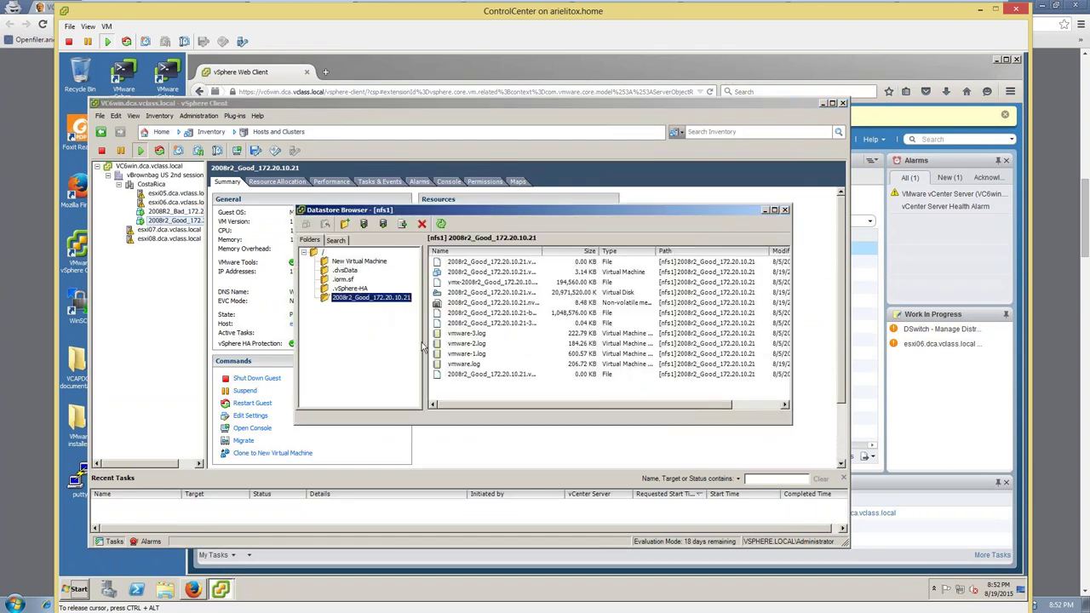
# Enlarge the nfs1 Datastore Browser, sort the files by type, widen the Name column and select 2008r2_Good_172.20.10.21.vmdk
pyautogui.moveTo(538, 247); pyautogui.dragTo(495, 173)
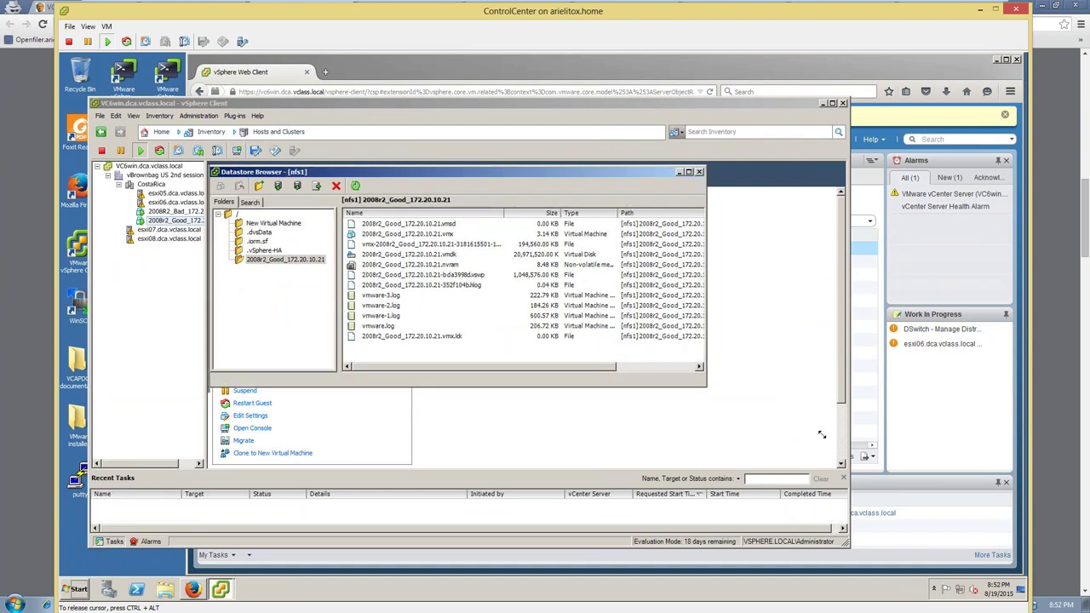
pyautogui.moveTo(709, 386); pyautogui.dragTo(822, 433)
pyautogui.click(588, 214)
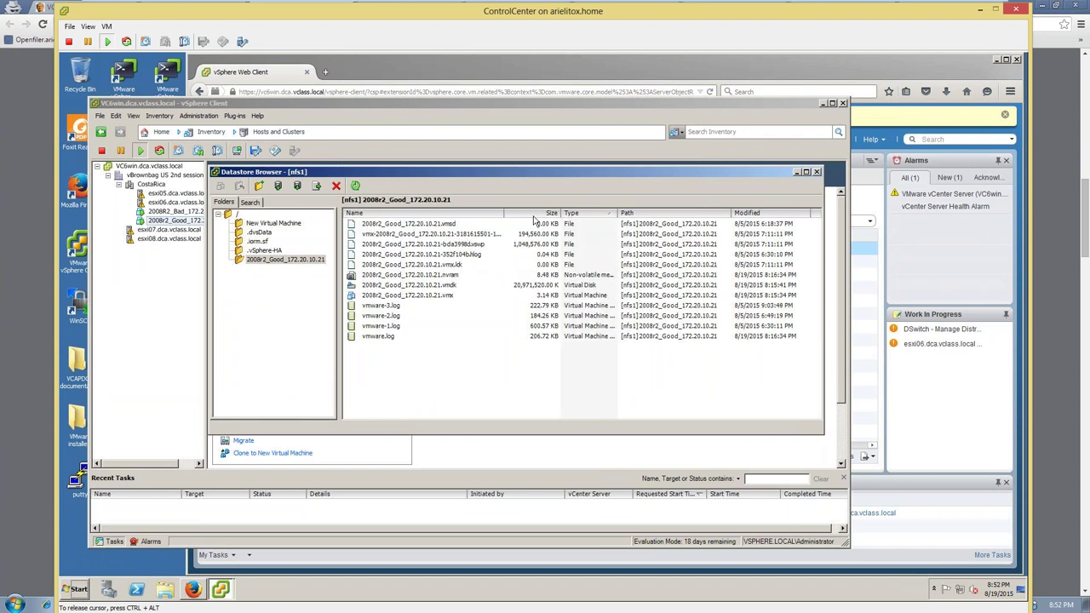
pyautogui.moveTo(504, 213); pyautogui.dragTo(533, 215)
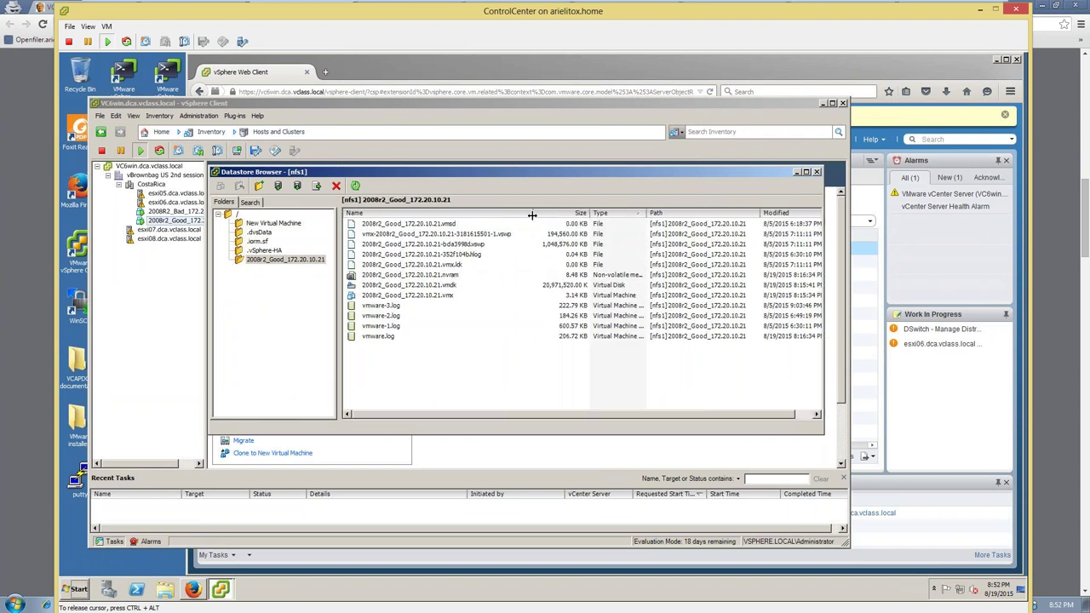
pyautogui.click(478, 286)
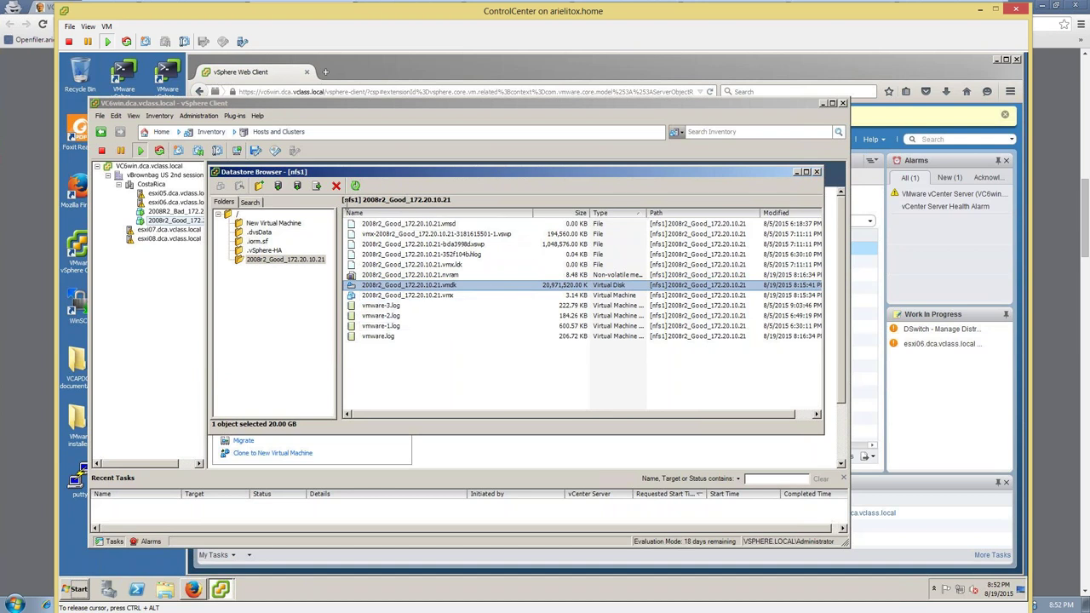
# Browse the nfs2 datastore folder of the VM 2008R2_Bad_172.20.10.22
pyautogui.click(221, 591)
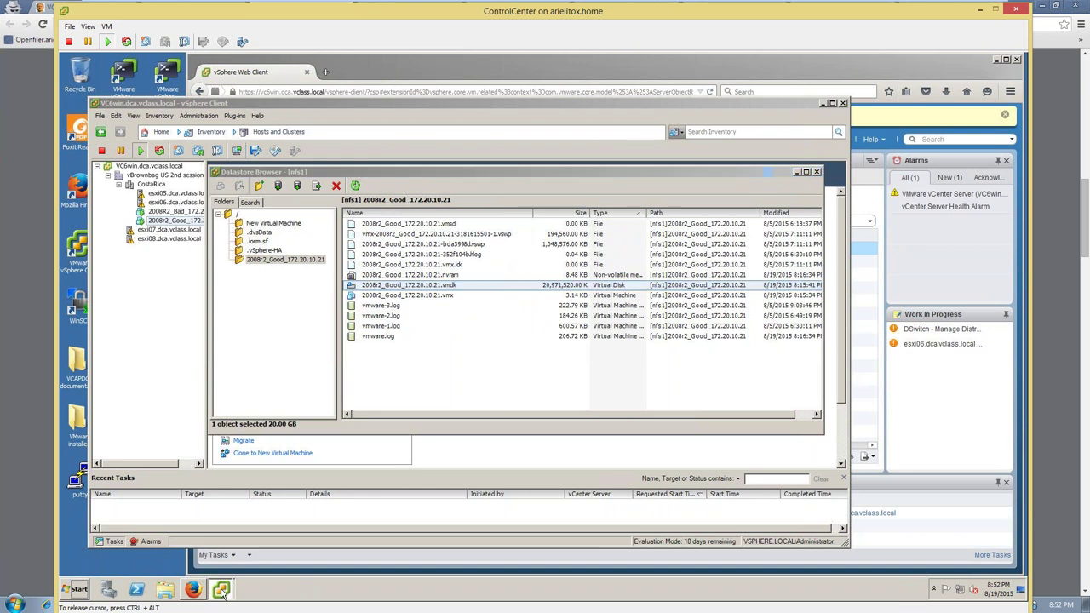
pyautogui.click(202, 213)
pyautogui.rightClick(473, 292)
pyautogui.click(486, 295)
pyautogui.doubleClick(485, 292)
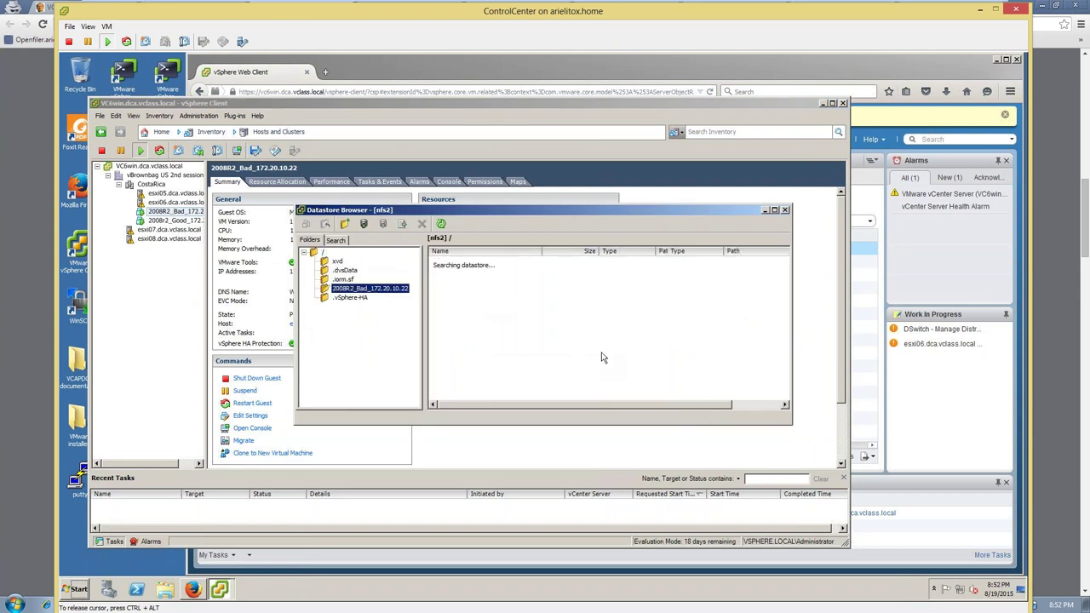
# Enlarge the nfs2 Datastore Browser and its Name column, and inspect the VM's base .vmdk, 000001.vmdk and Snapshot1.vmsn files
pyautogui.moveTo(793, 431); pyautogui.dragTo(943, 534)
pyautogui.moveTo(538, 250); pyautogui.dragTo(615, 251)
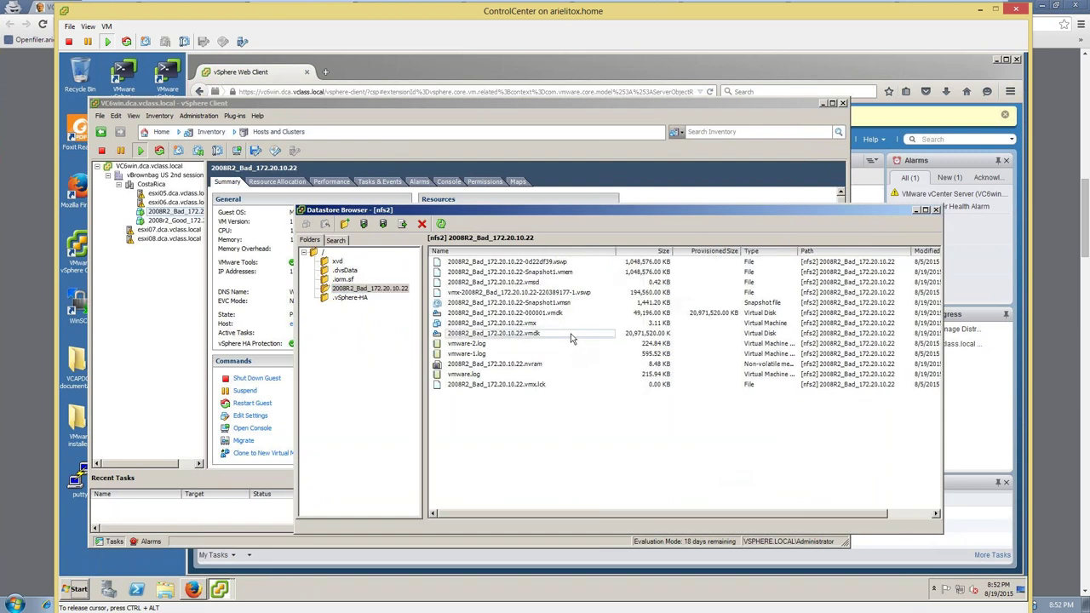
pyautogui.click(570, 334)
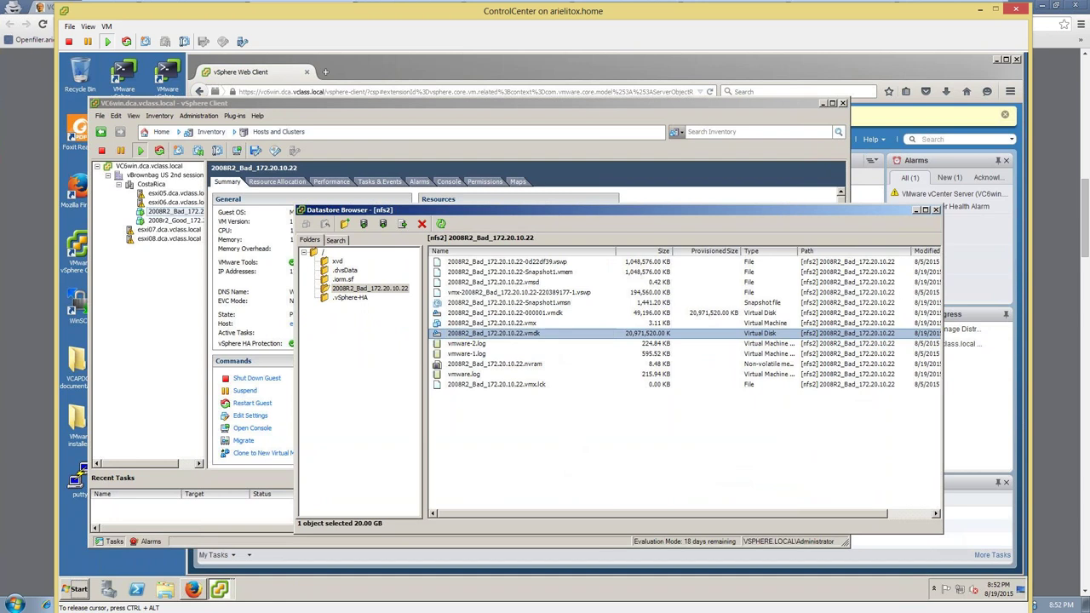
pyautogui.moveTo(626, 213); pyautogui.dragTo(476, 195)
pyautogui.moveTo(792, 274); pyautogui.dragTo(909, 279)
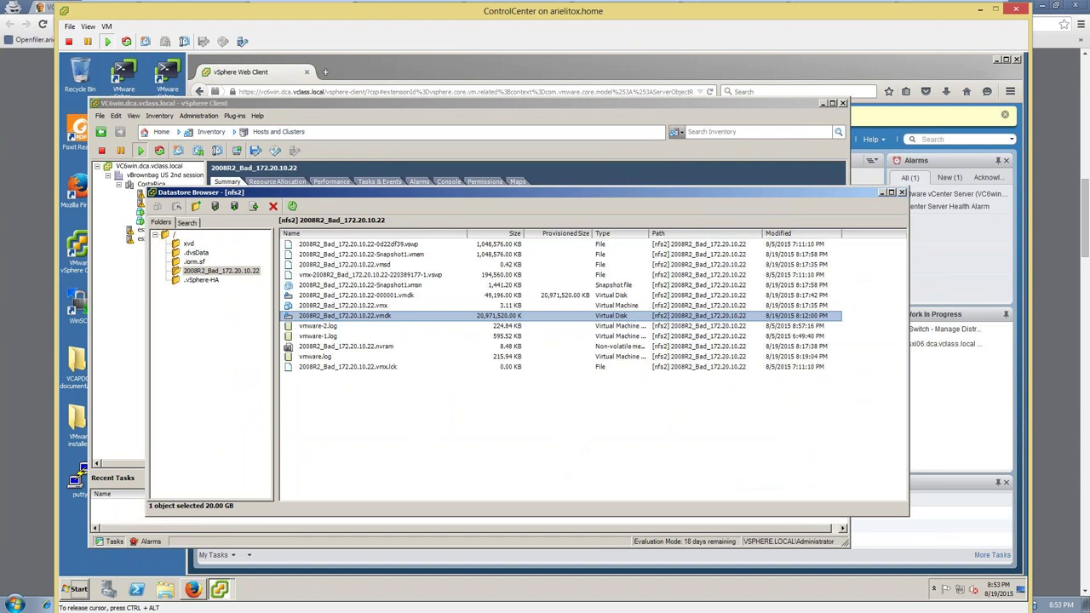
pyautogui.click(429, 296)
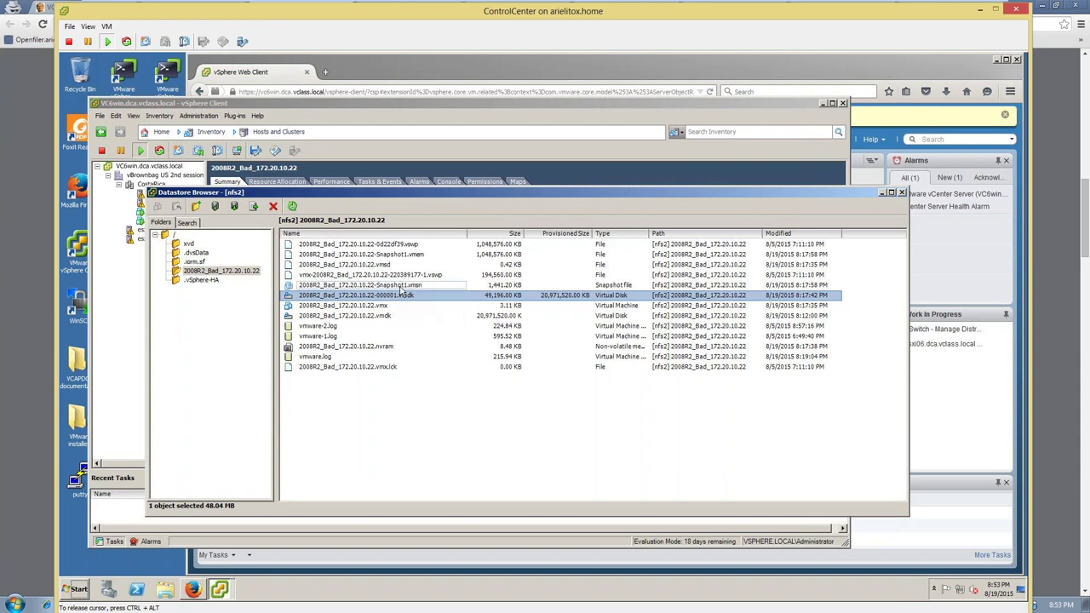
pyautogui.click(401, 289)
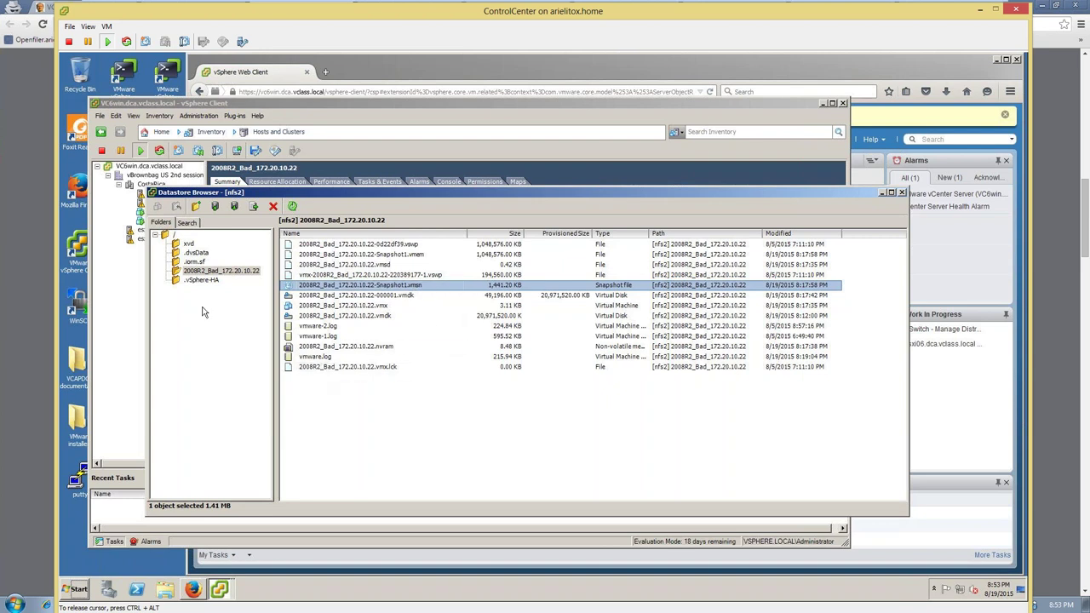
# Take a snapshot named "another" of 2008R2_Bad_172.20.10.22, including the virtual machine's memory and quiescing the guest file system
pyautogui.click(131, 275)
pyautogui.rightClick(168, 212)
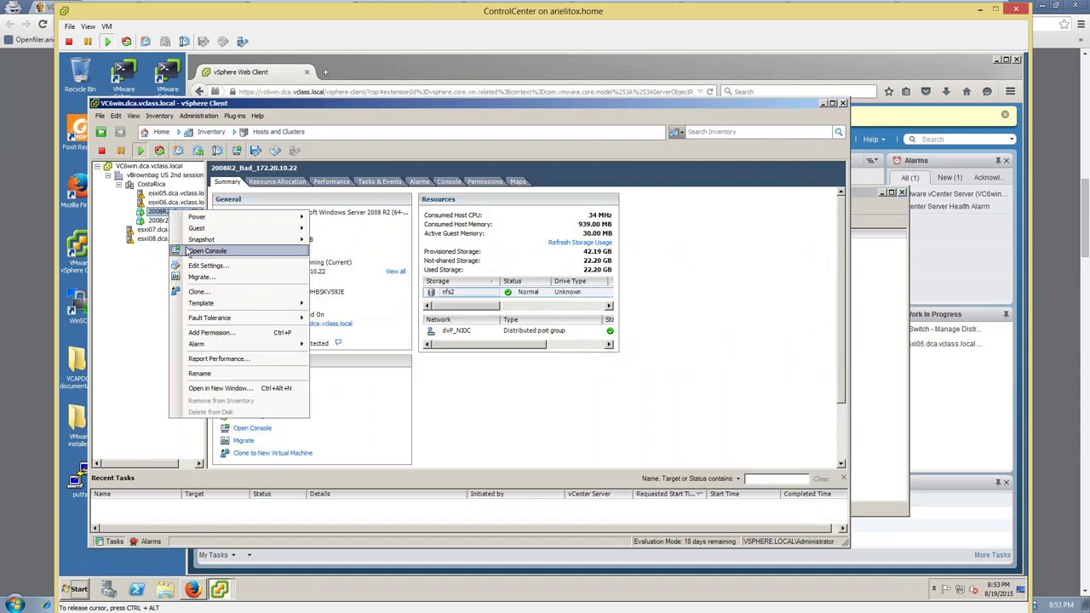
pyautogui.moveTo(235, 241)
pyautogui.click(353, 242)
pyautogui.write('another')
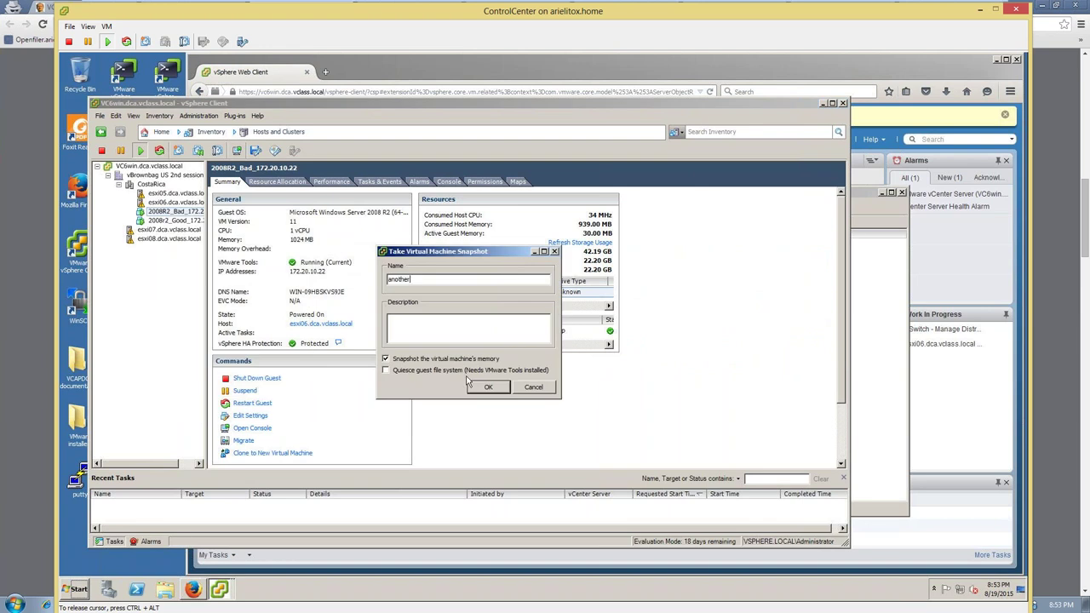
pyautogui.click(408, 372)
pyautogui.click(487, 387)
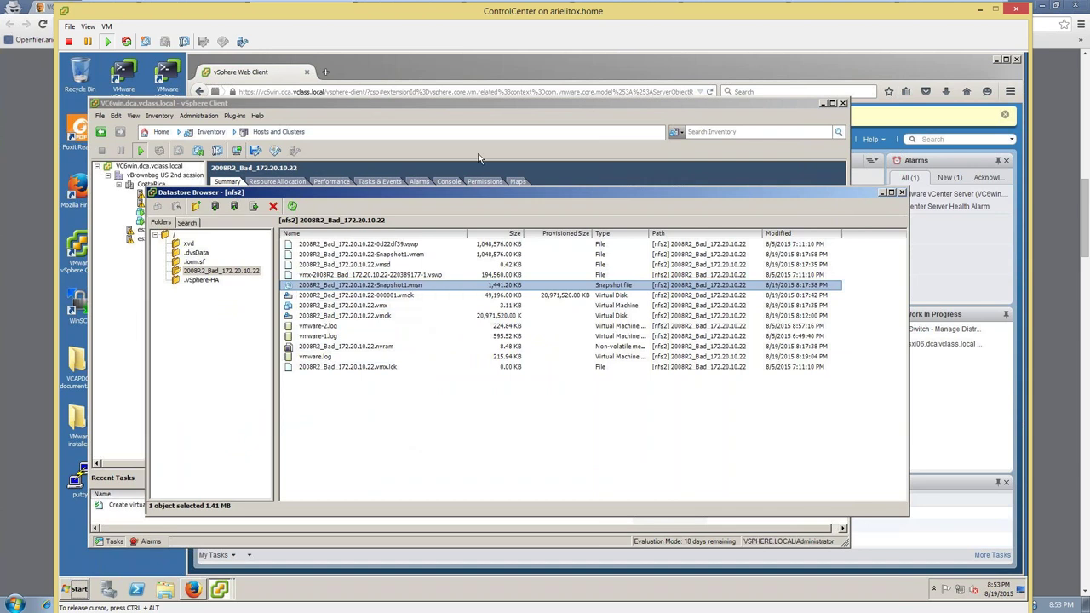
# Refresh the nfs2 file list, sort it by type and examine the 000002.vmdk and 000001.vmdk disks of 2008R2_Bad_172.20.10.22
pyautogui.moveTo(460, 193); pyautogui.dragTo(534, 73)
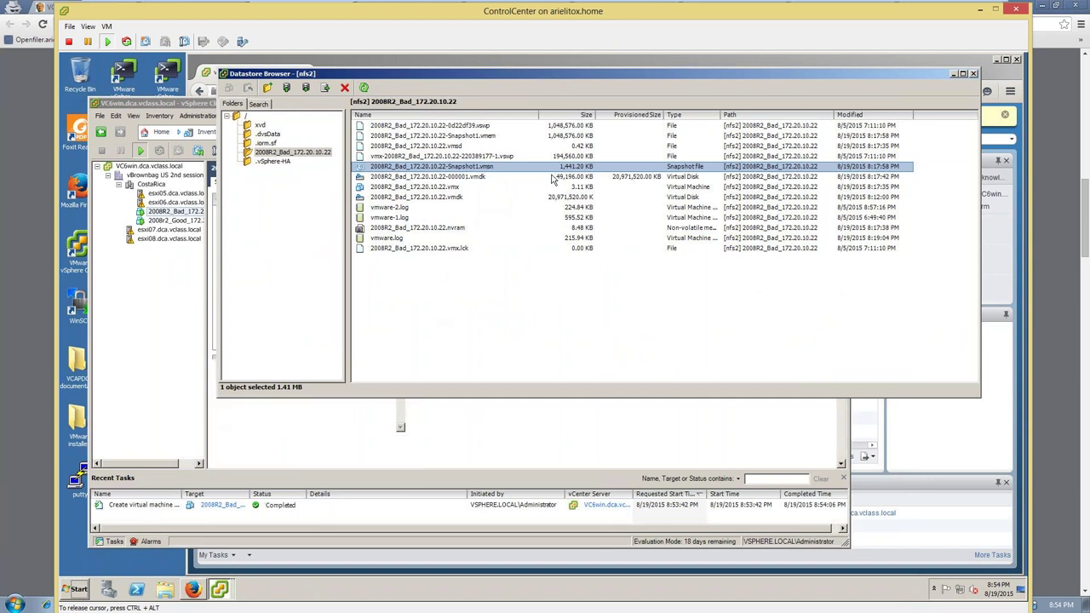
pyautogui.click(364, 87)
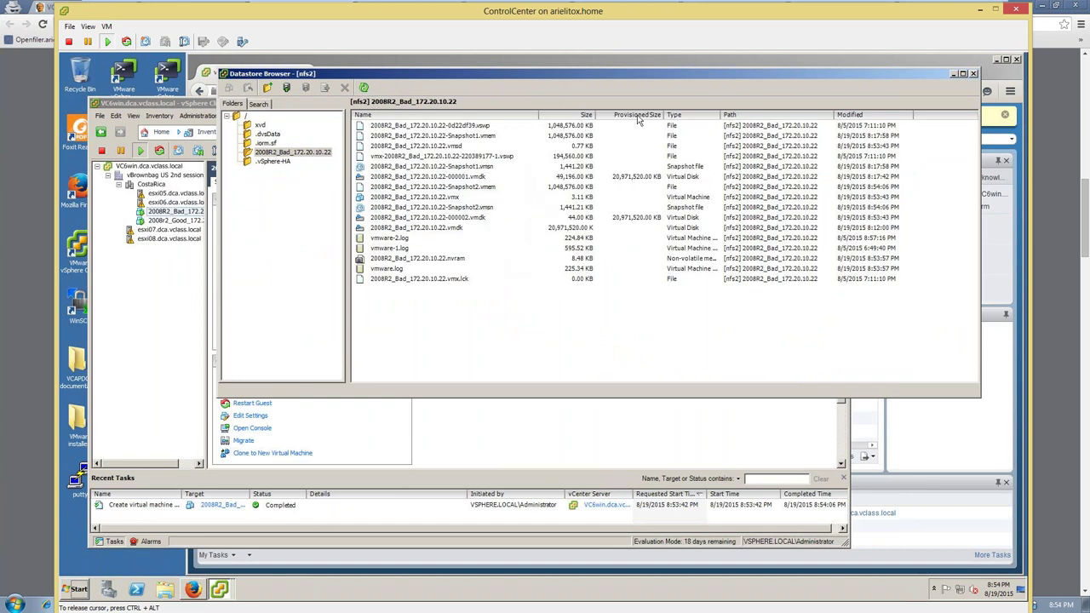
pyautogui.click(667, 115)
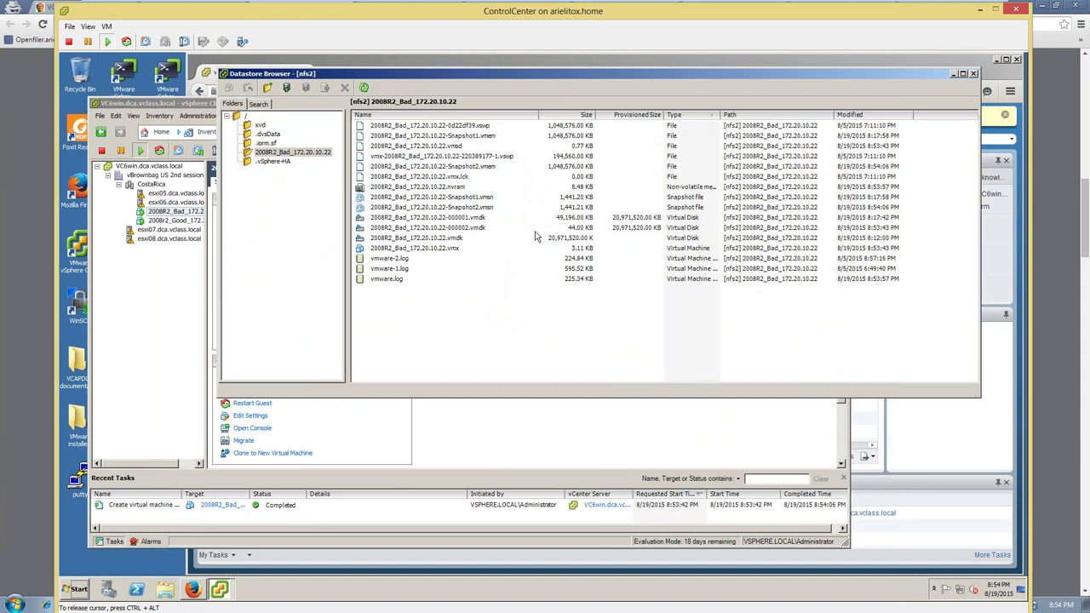
pyautogui.click(536, 228)
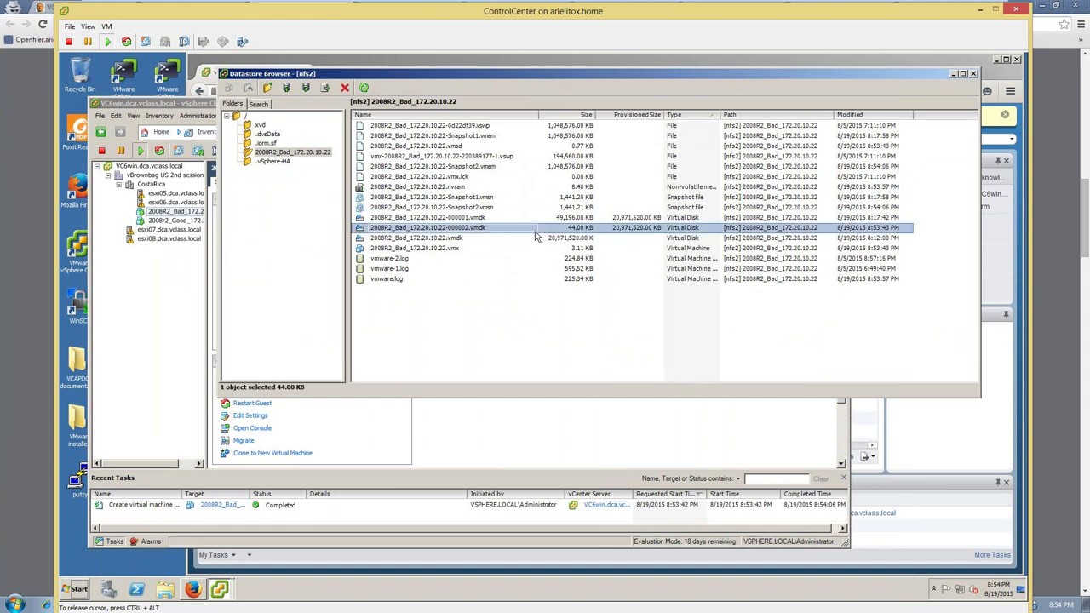
pyautogui.click(590, 217)
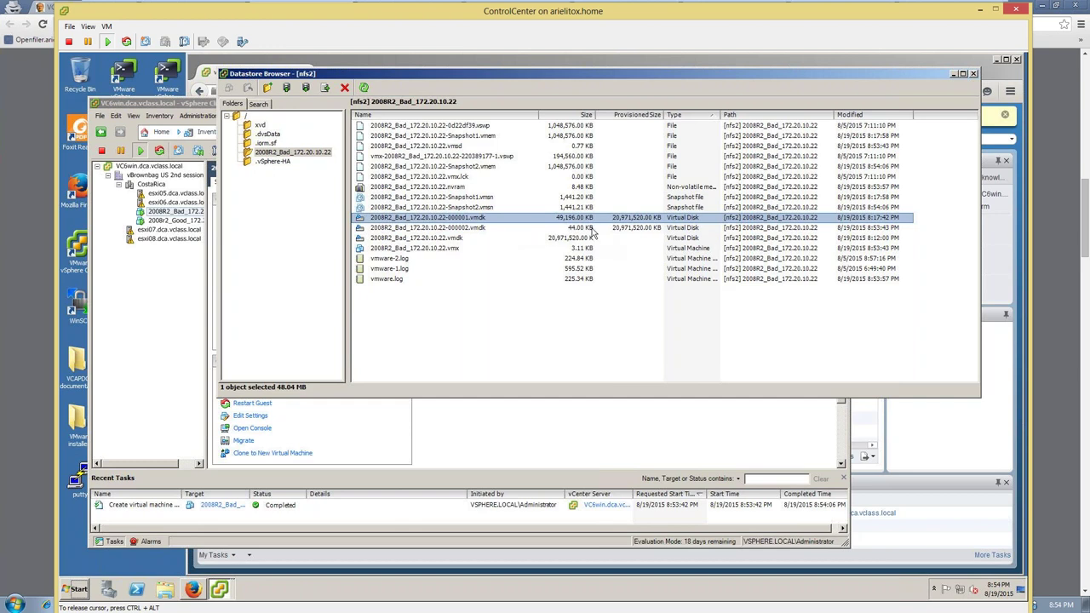
# Open Snapshot Manager for 2008R2_Bad_172.20.10.22 and review the vbrownbag_old, "You are here" and "another" entries in the tree
pyautogui.click(168, 213)
pyautogui.rightClick(168, 213)
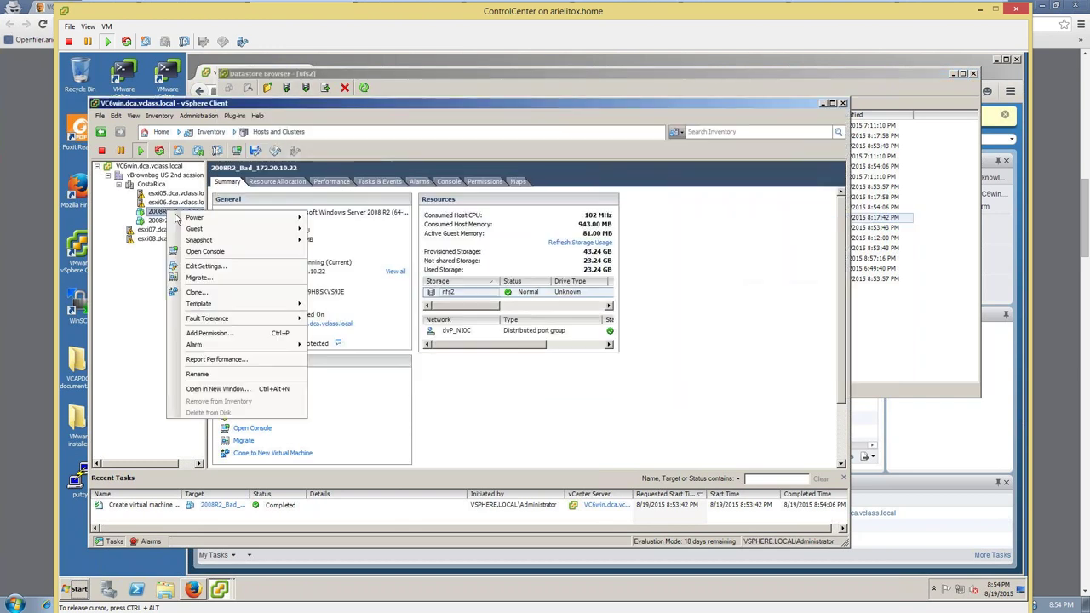
pyautogui.moveTo(255, 240)
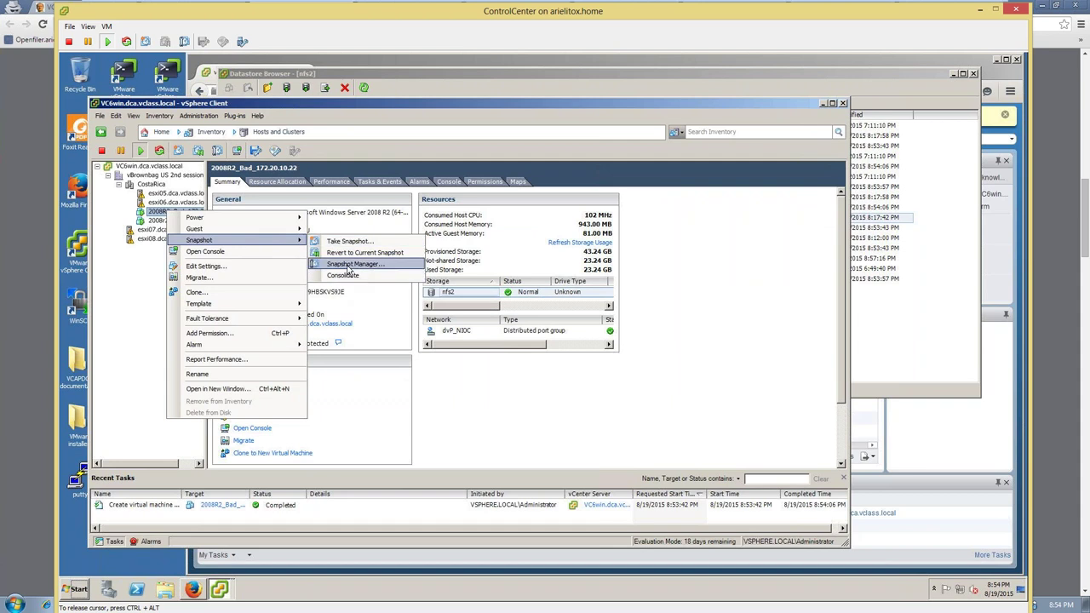
pyautogui.click(349, 265)
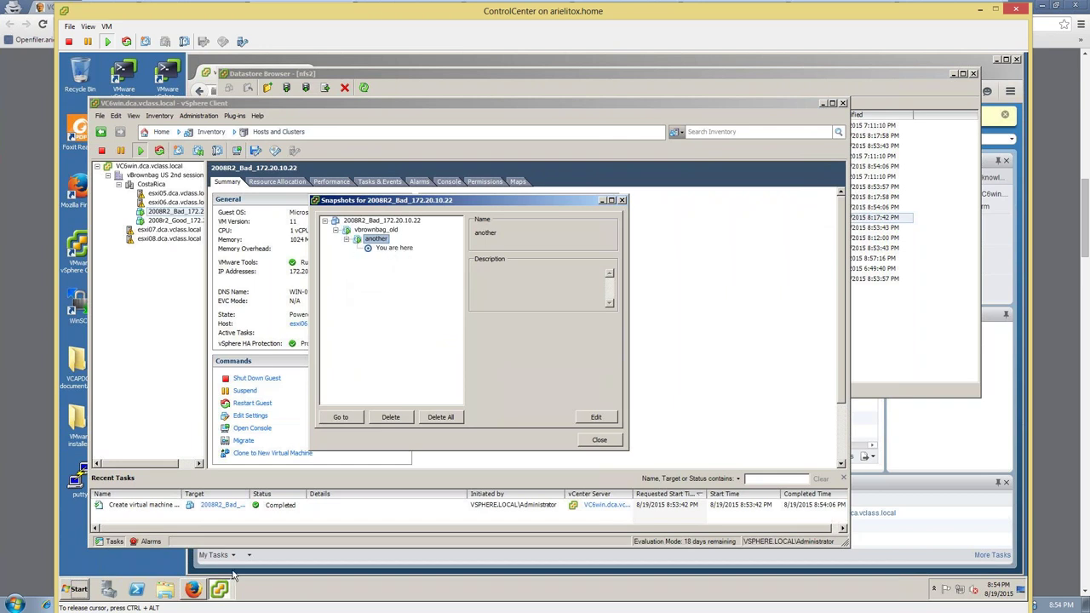
pyautogui.click(382, 230)
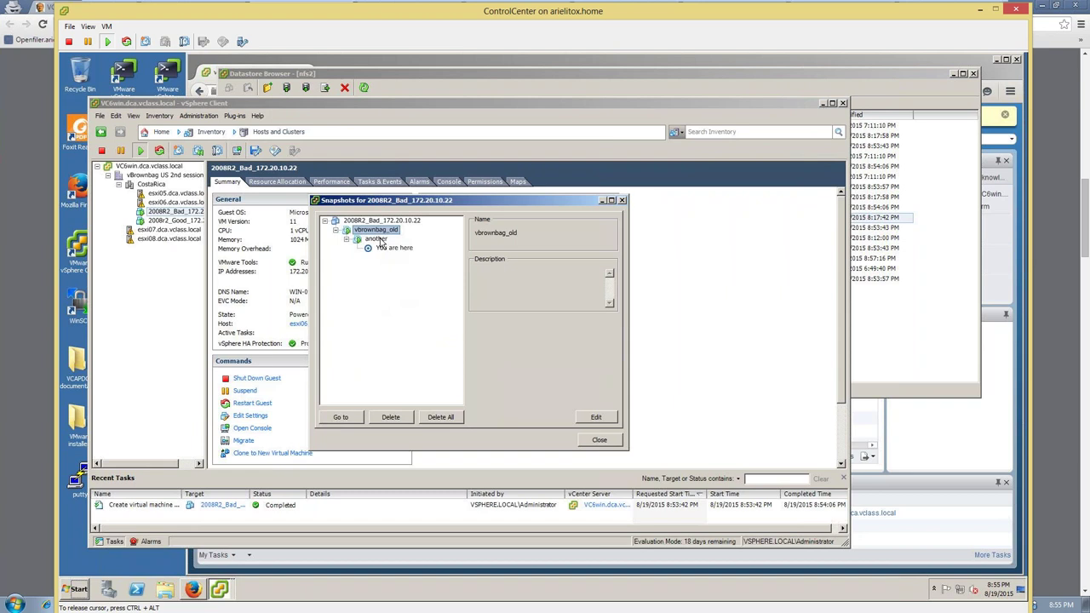
pyautogui.click(385, 249)
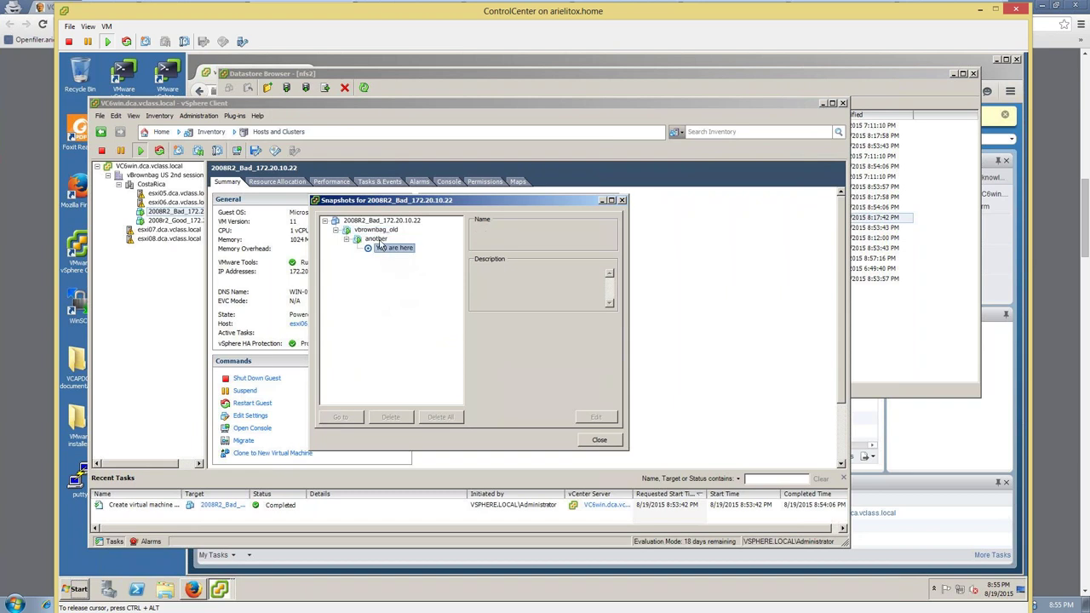
pyautogui.click(376, 239)
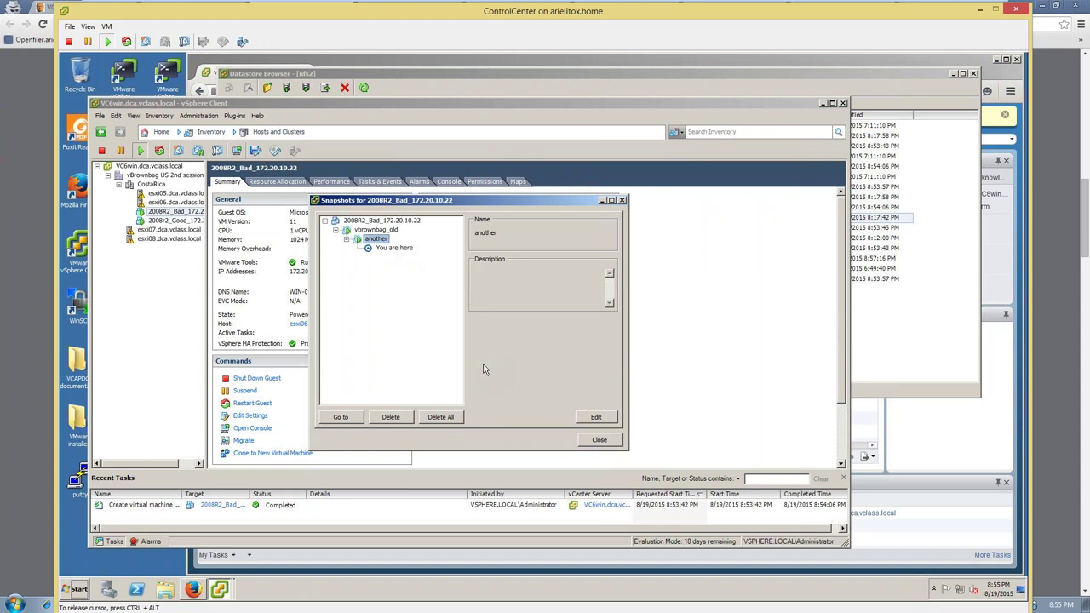
# Revert 2008R2_Bad_172.20.10.22 to the snapshot vbrownbag_old, checking its files on nfs2 before confirming
pyautogui.click(376, 229)
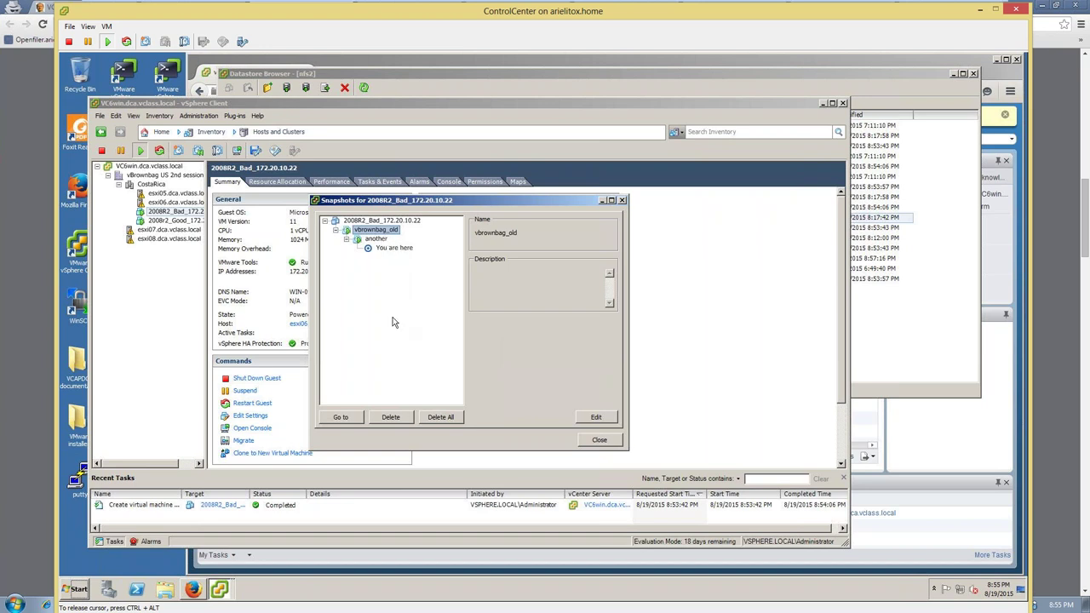
pyautogui.click(340, 417)
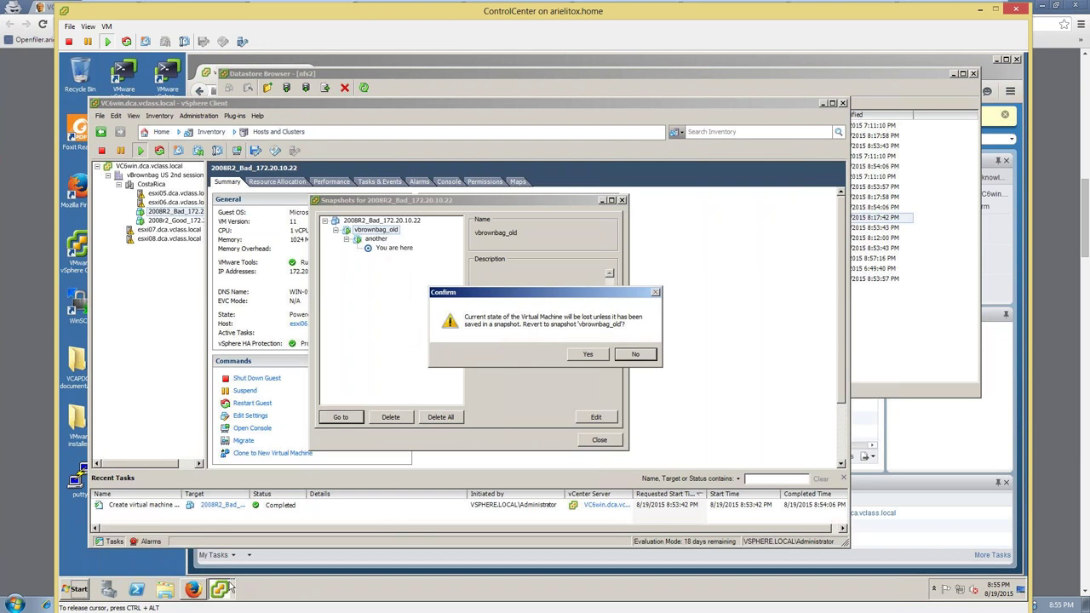
pyautogui.moveTo(230, 587)
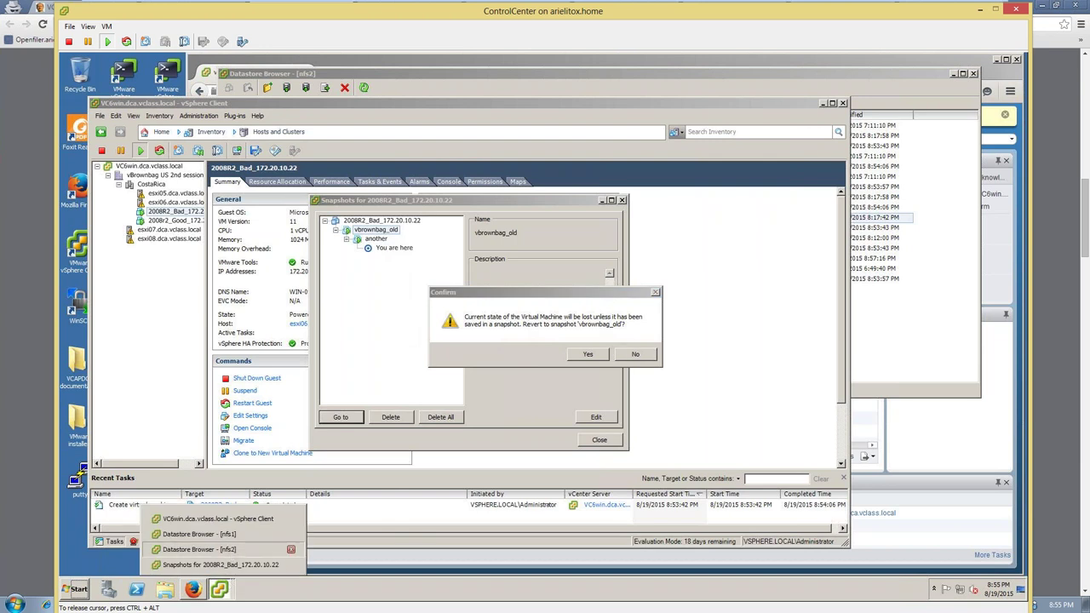
pyautogui.click(229, 551)
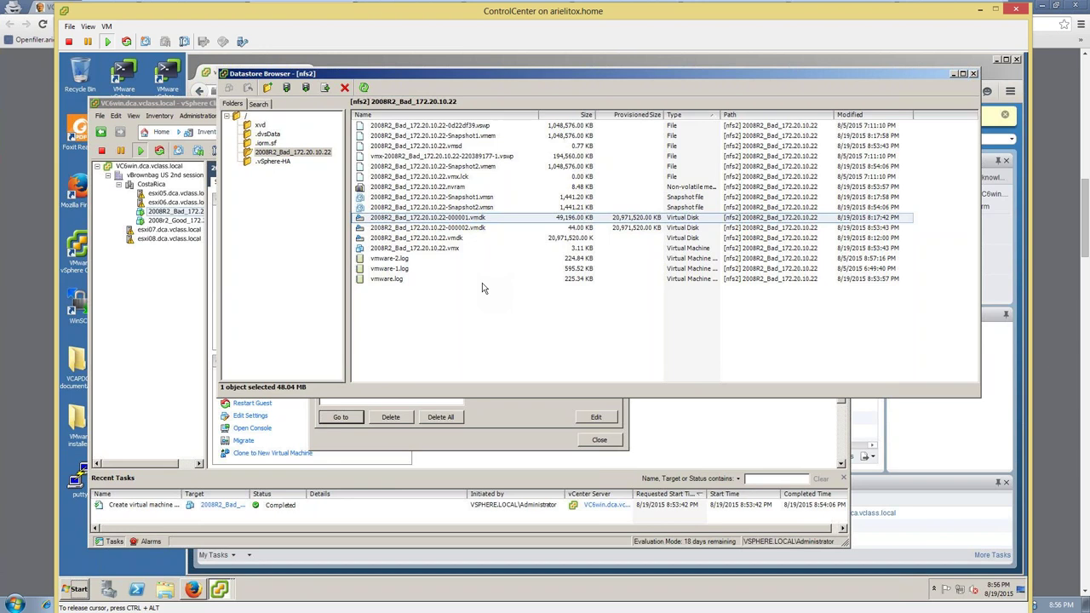
pyautogui.click(490, 416)
pyautogui.click(589, 354)
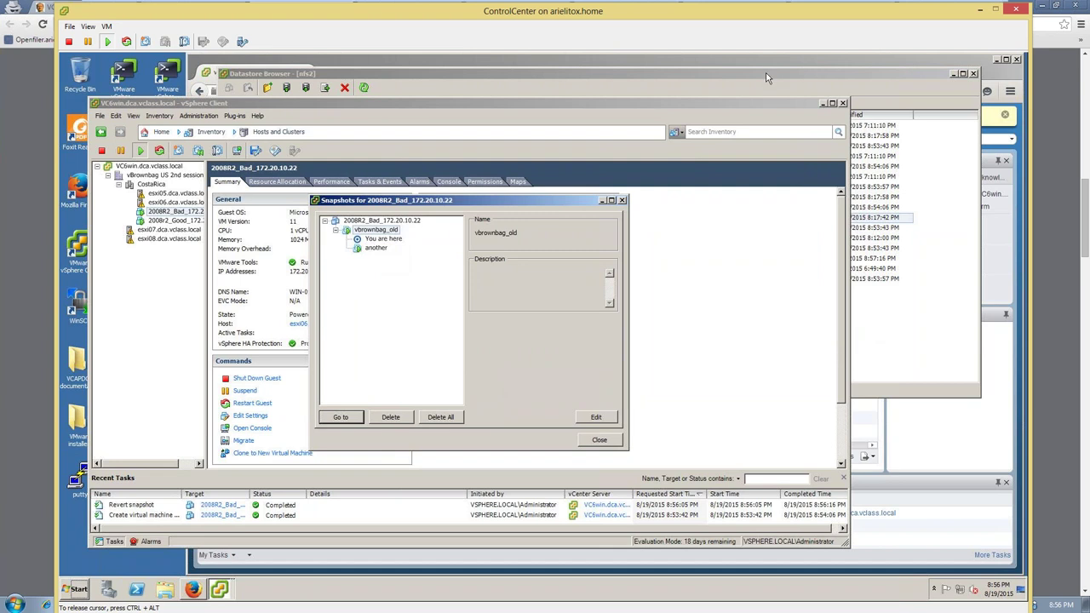
# Close Snapshot Manager and refresh the nfs2 file list of 2008R2_Bad_172.20.10.22 to examine its delta disks after the revert
pyautogui.click(598, 440)
pyautogui.click(945, 324)
pyautogui.click(509, 227)
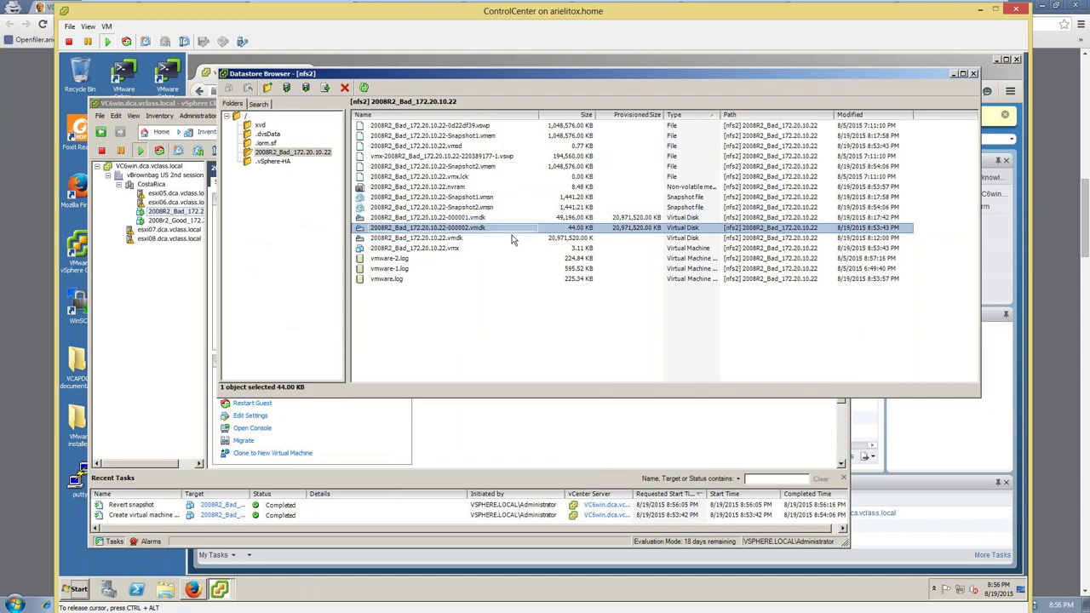
pyautogui.click(363, 87)
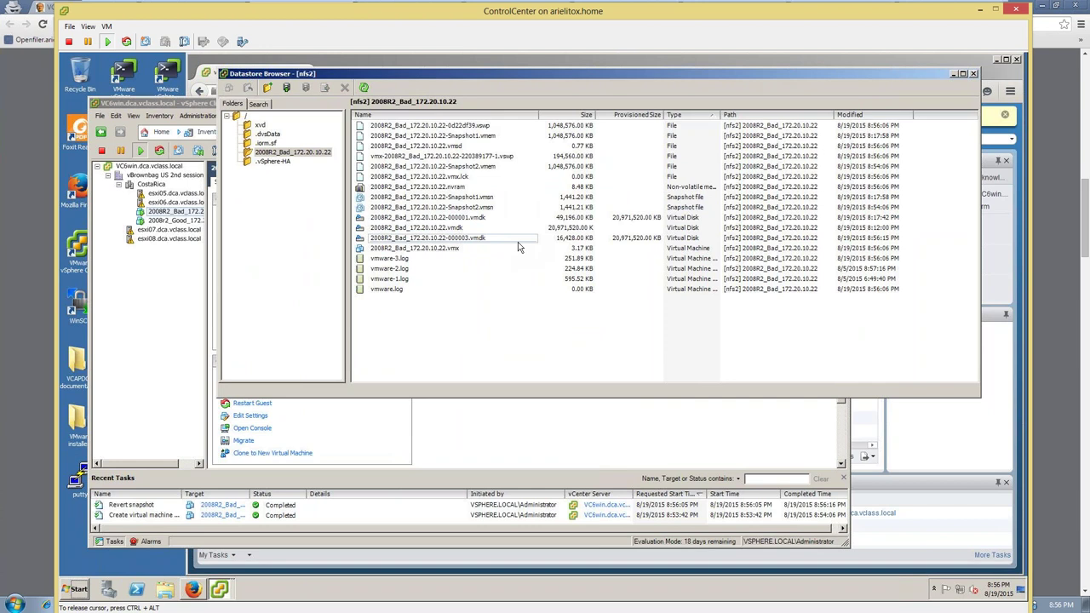
# Refresh the nfs2 file list to examine the 000003.vmdk disk, and review the 2008R2_Bad_172.20.10.22 tree in Snapshot Manager
pyautogui.click(509, 241)
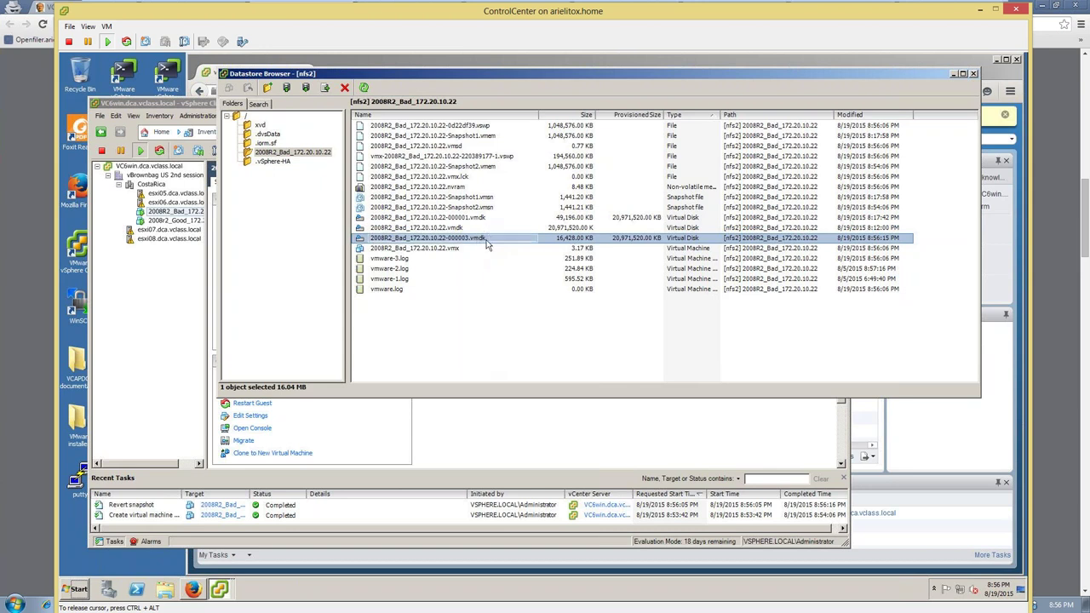
pyautogui.click(365, 89)
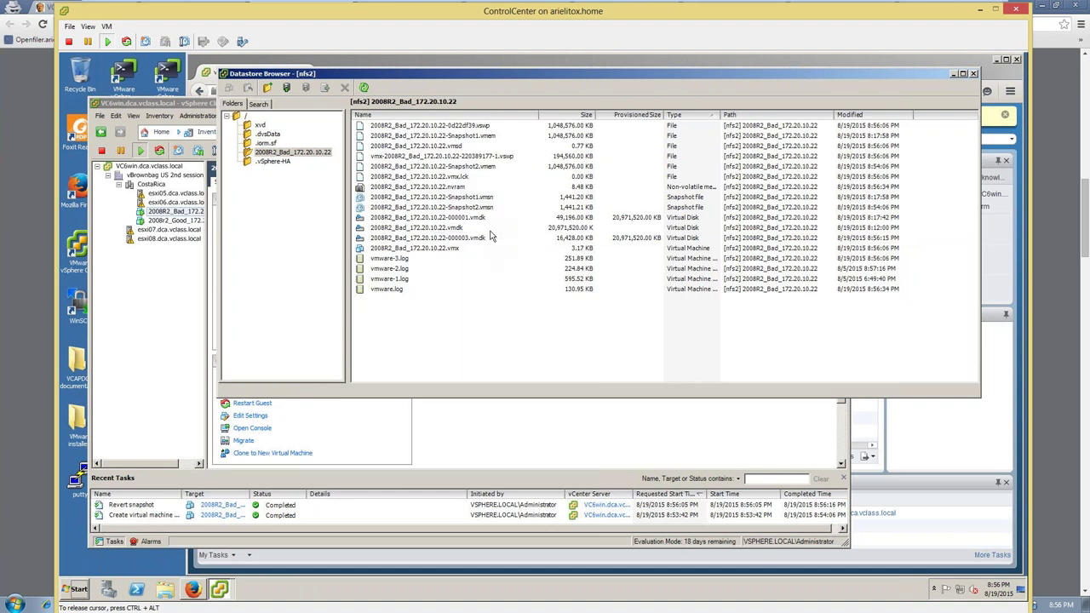
pyautogui.click(439, 431)
pyautogui.click(217, 150)
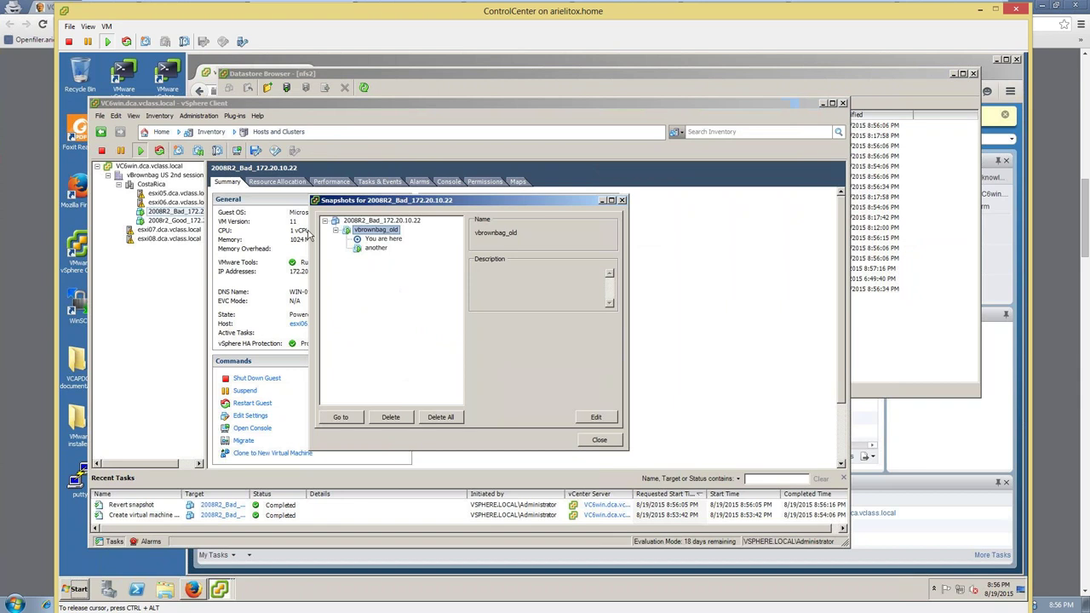
pyautogui.click(378, 247)
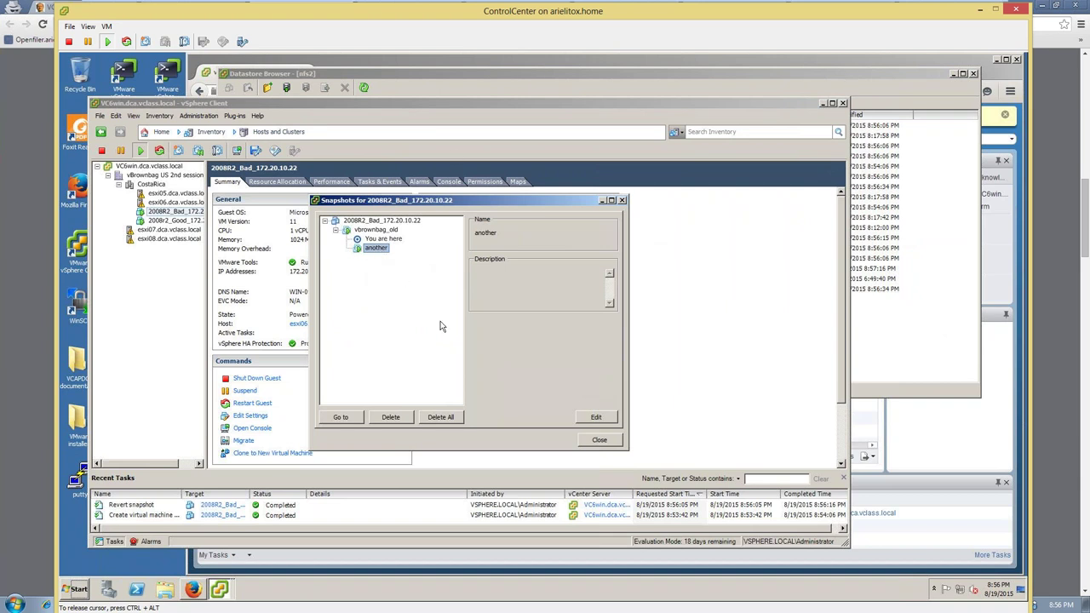
# Delete only the snapshot vbrownbag_old of 2008R2_Bad_172.20.10.22 and check the remaining snapshot tree
pyautogui.click(381, 240)
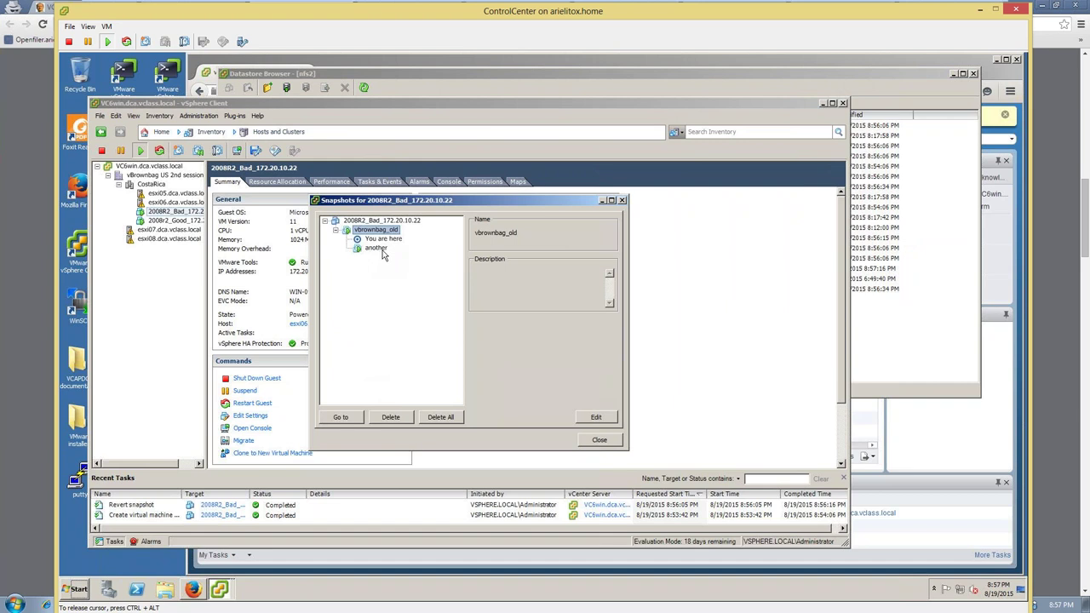
pyautogui.click(399, 417)
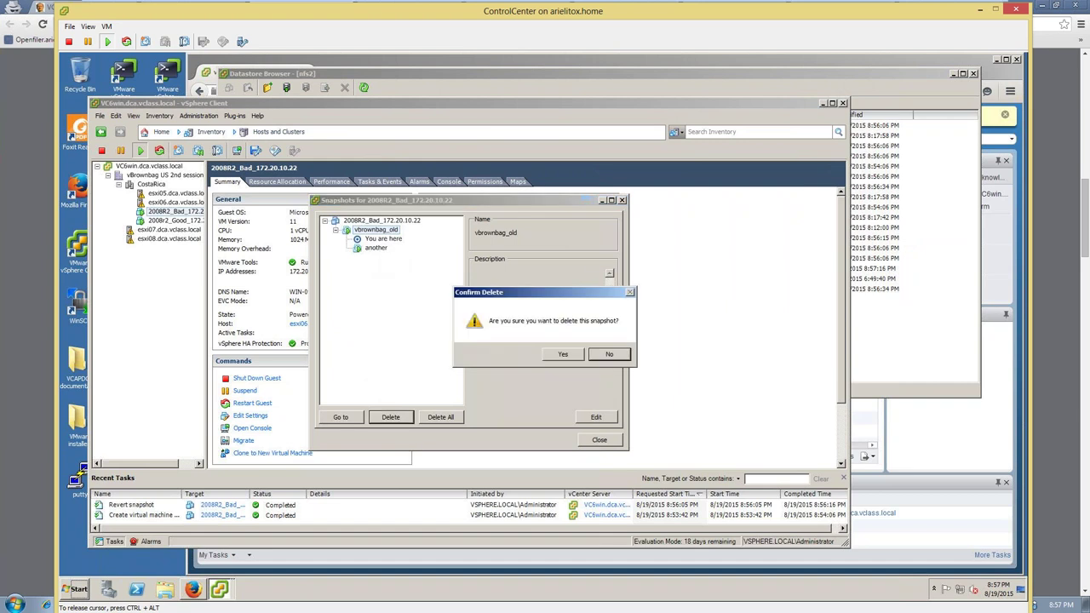
pyautogui.click(561, 355)
pyautogui.click(325, 221)
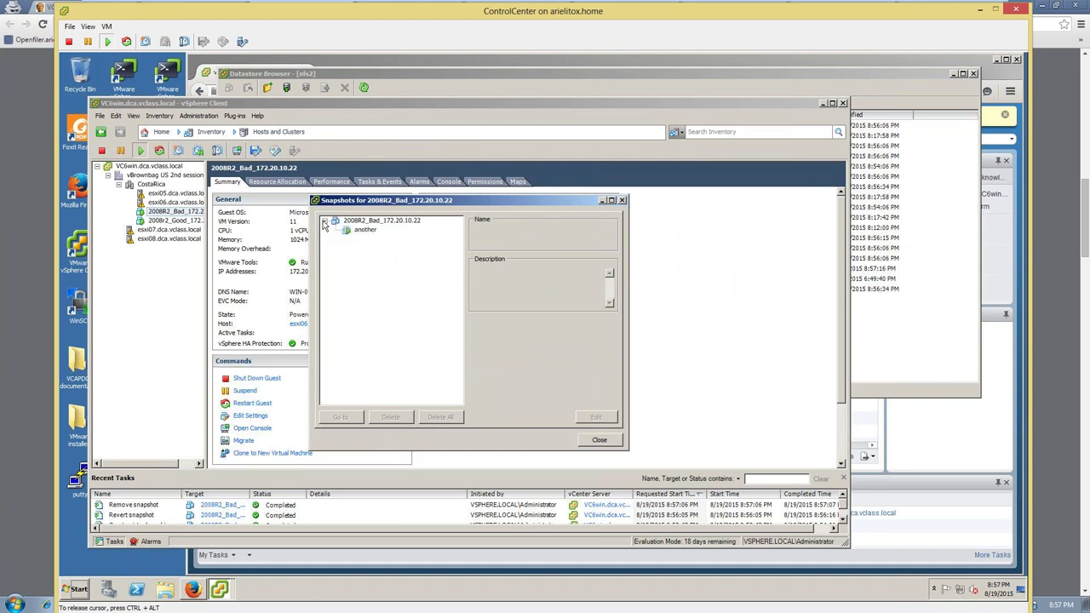
pyautogui.click(380, 223)
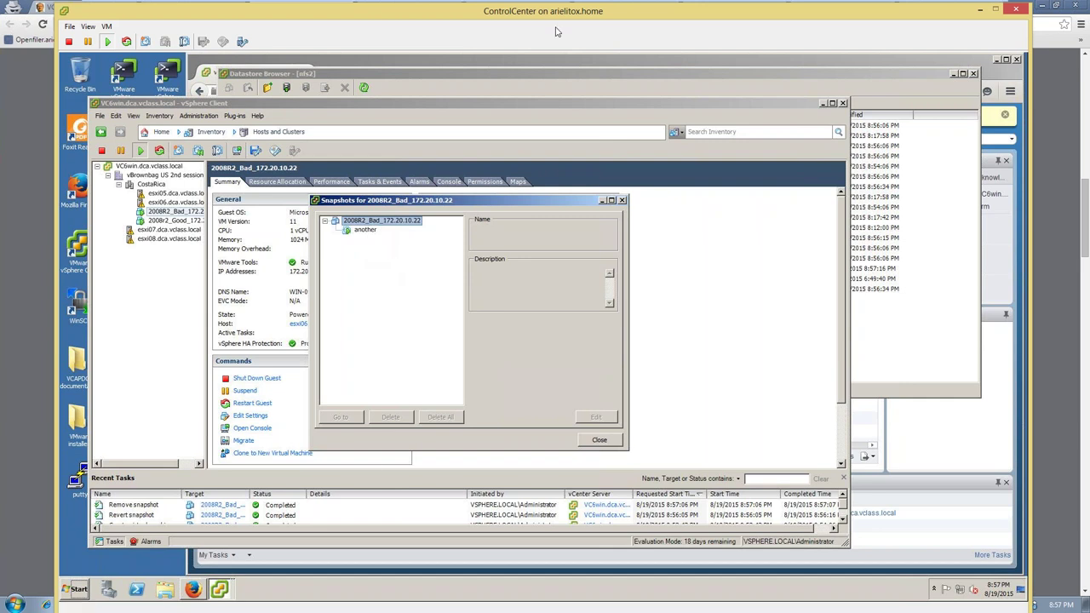
# Switch to the browser, examine the child disk and disk chain sections of VMware KB 1015180, and close the article
pyautogui.click(978, 10)
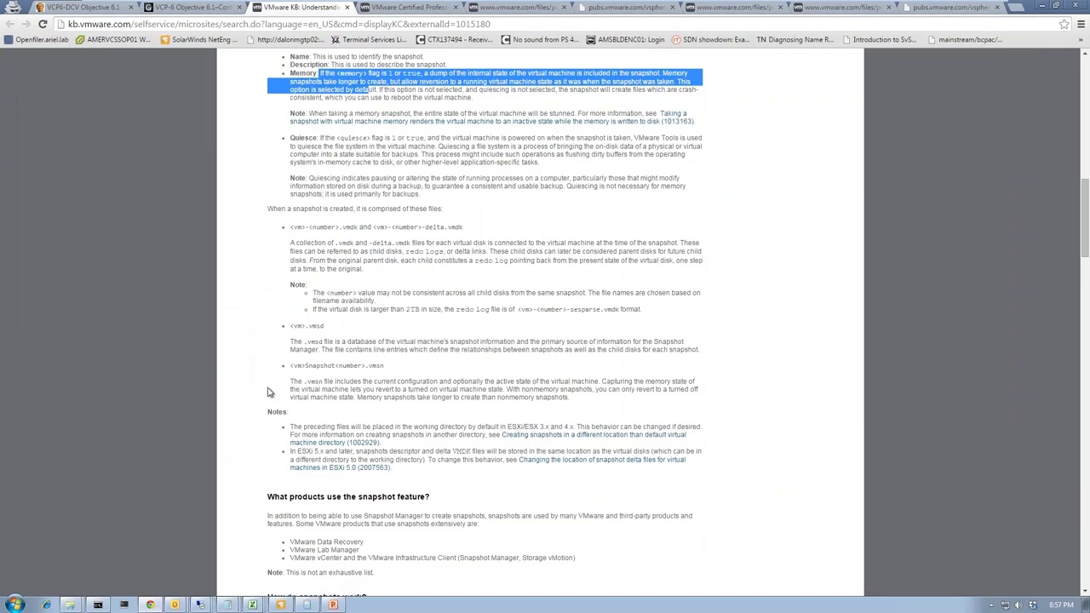
pyautogui.scroll(-1, 269, 391)
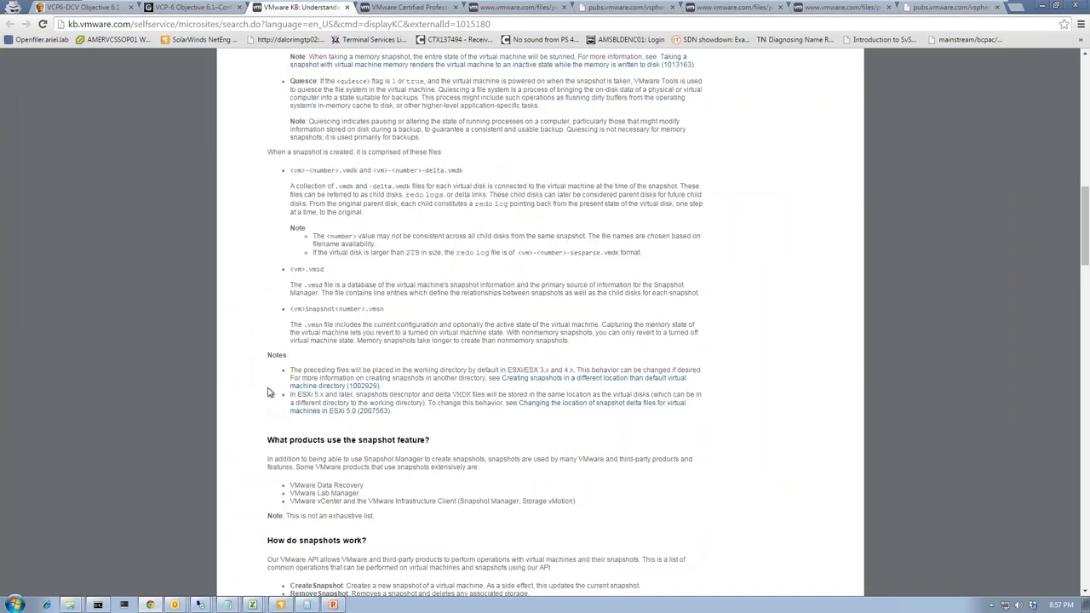
pyautogui.scroll(-20, 269, 392)
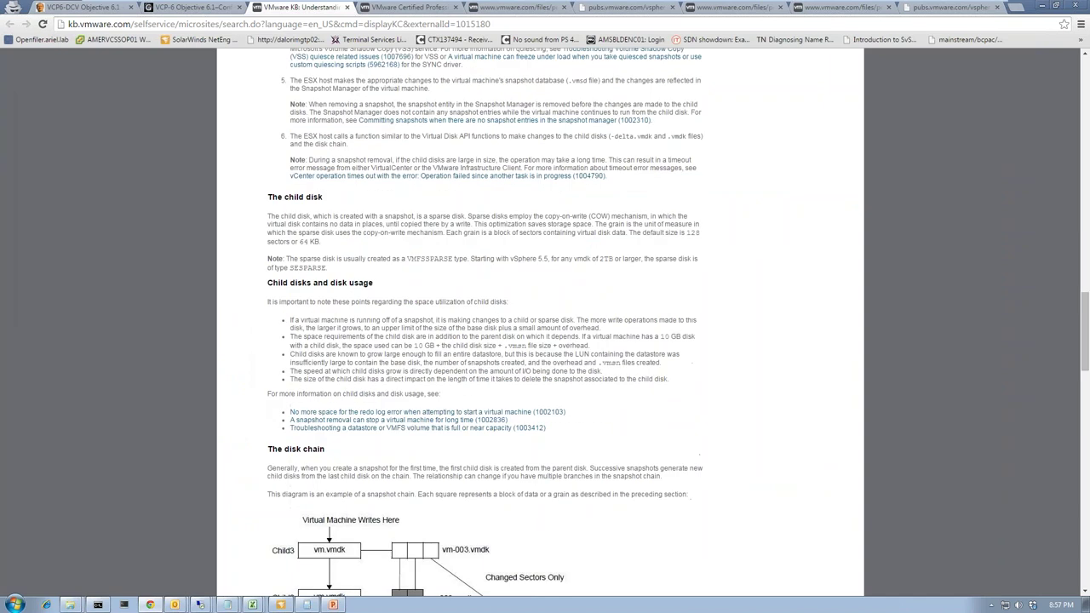
pyautogui.scroll(-4, 541, 323)
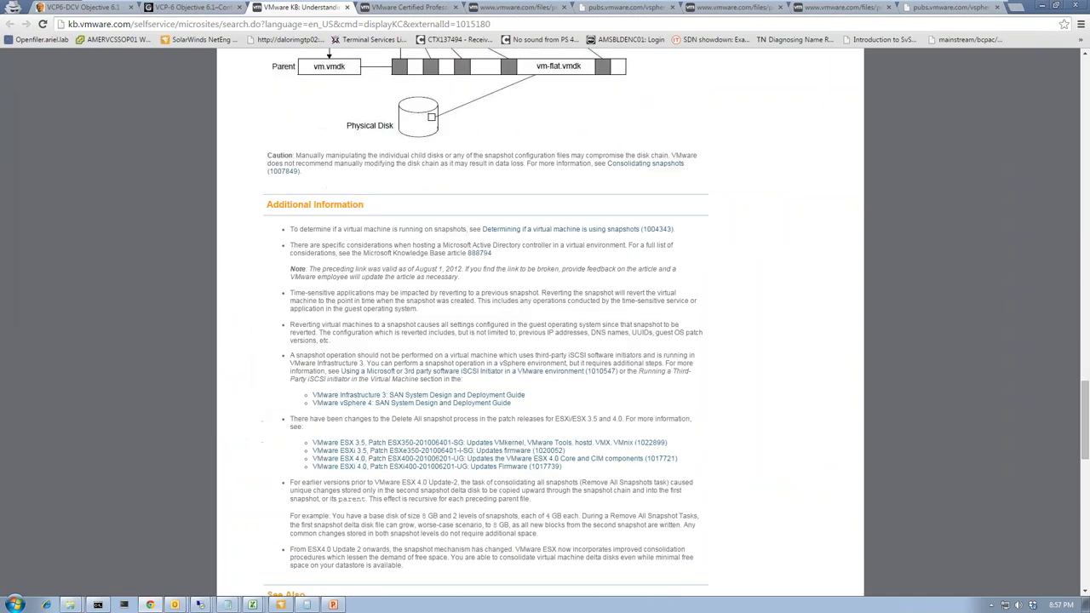
pyautogui.scroll(2, 540, 323)
pyautogui.scroll(4, 540, 324)
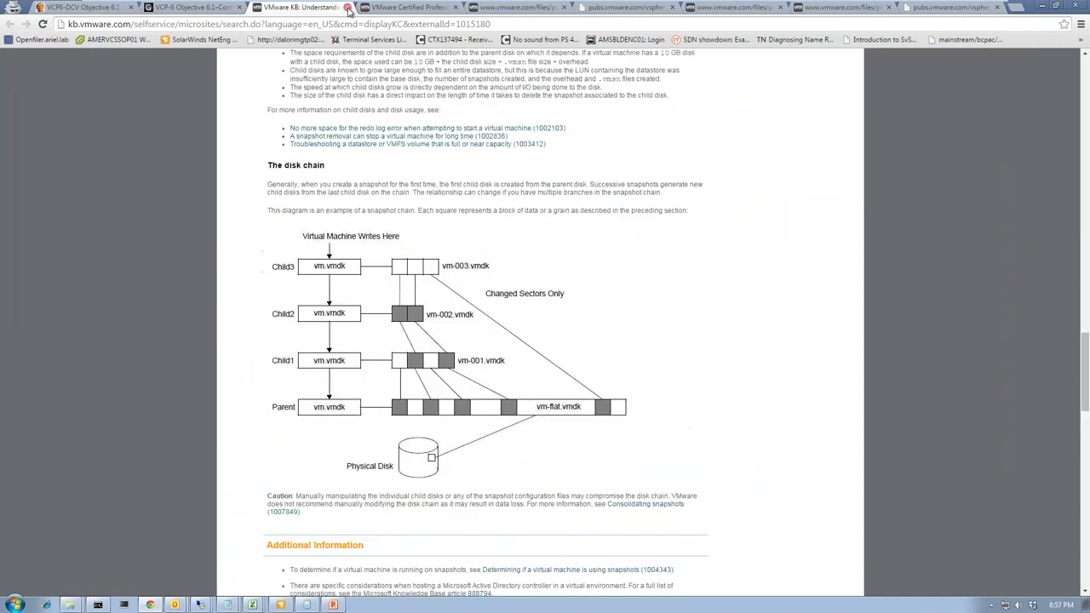
pyautogui.click(348, 8)
# Open the Delete all Snapshots and Consolidate Snapshots article (KB 1023657) and examine its questions on disk growth, locking and consolidation
pyautogui.click(255, 334)
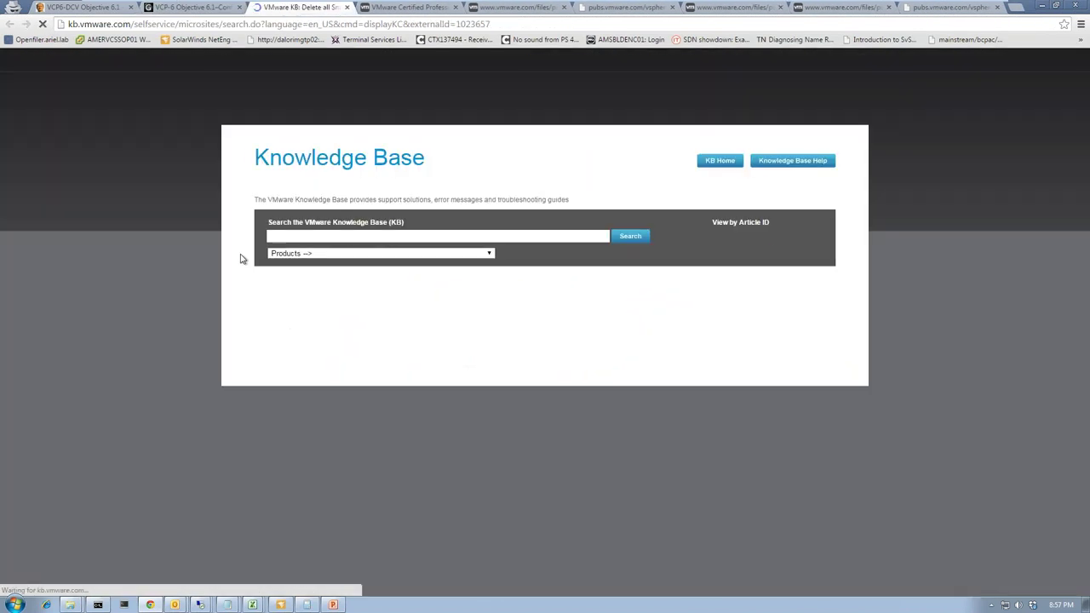
pyautogui.scroll(-4, 206, 373)
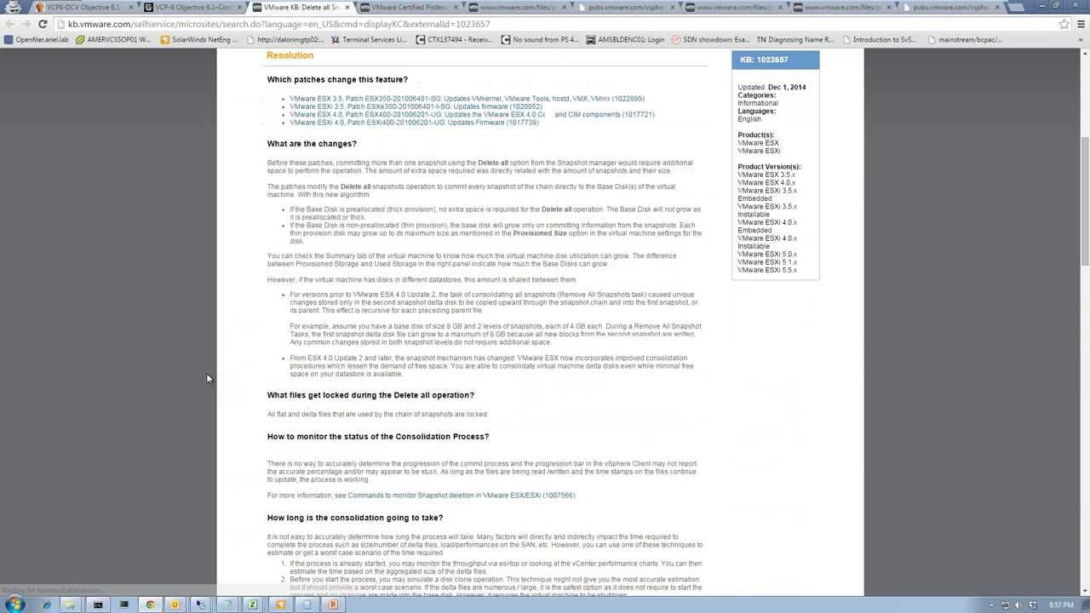
pyautogui.scroll(-3, 206, 373)
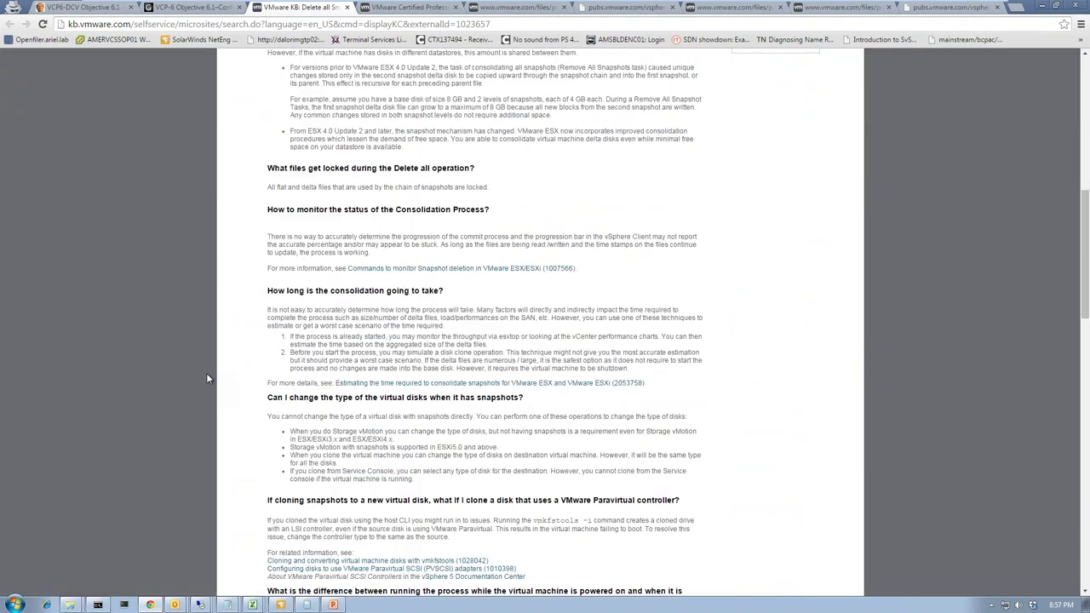
pyautogui.scroll(-3, 206, 372)
pyautogui.scroll(-3, 206, 373)
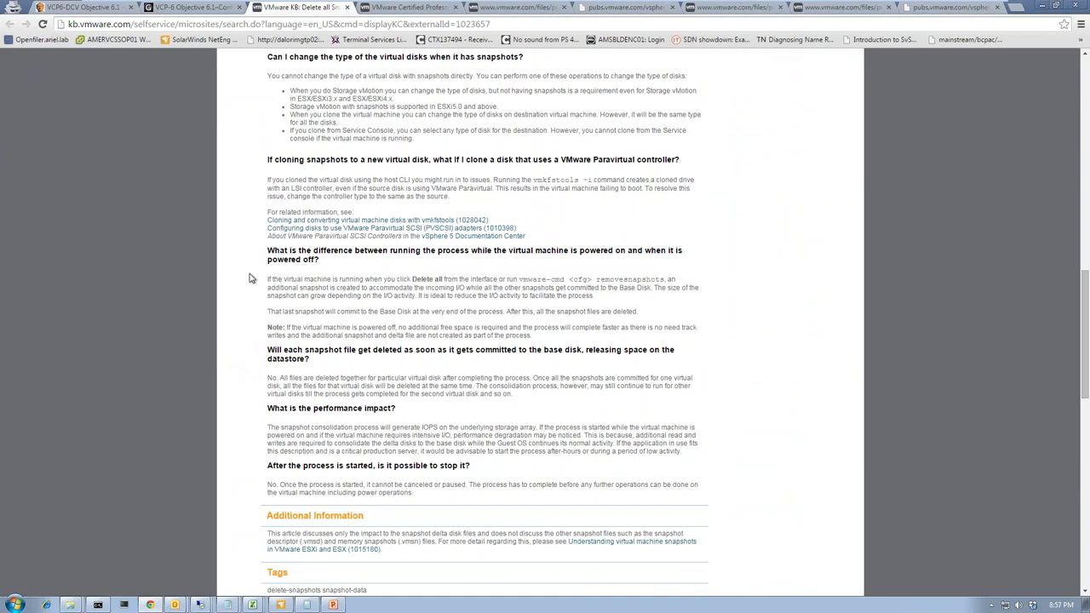
pyautogui.scroll(1, 249, 278)
pyautogui.scroll(3, 250, 277)
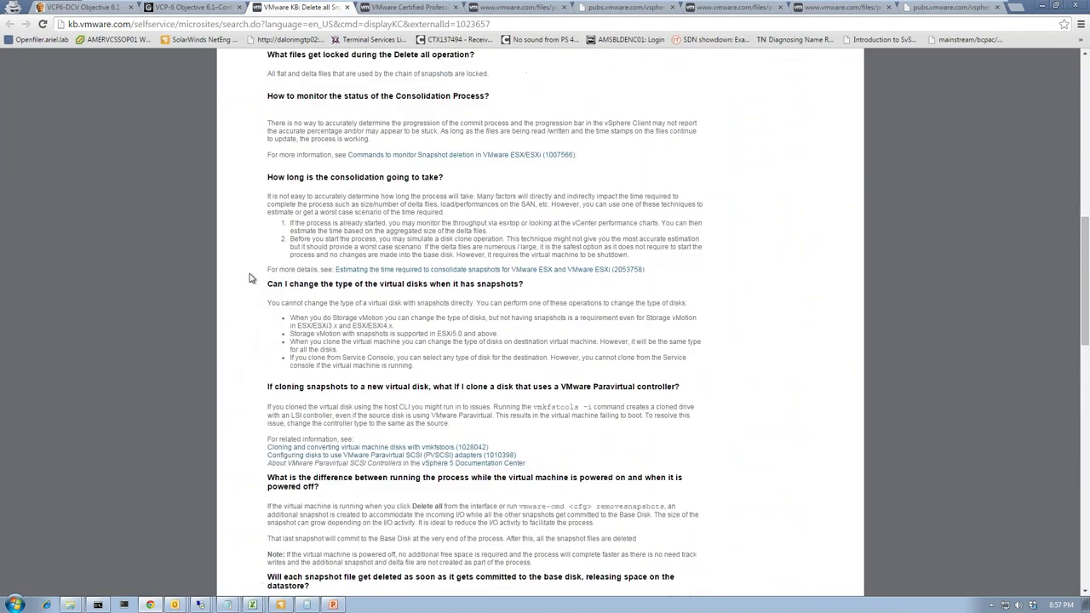
pyautogui.scroll(3, 250, 278)
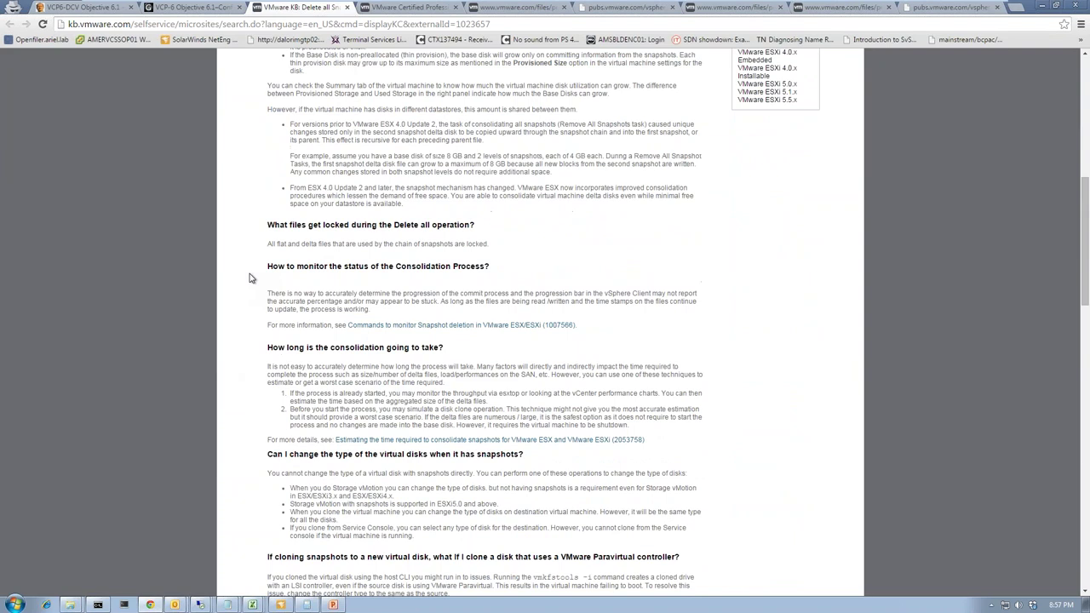
pyautogui.scroll(2, 249, 277)
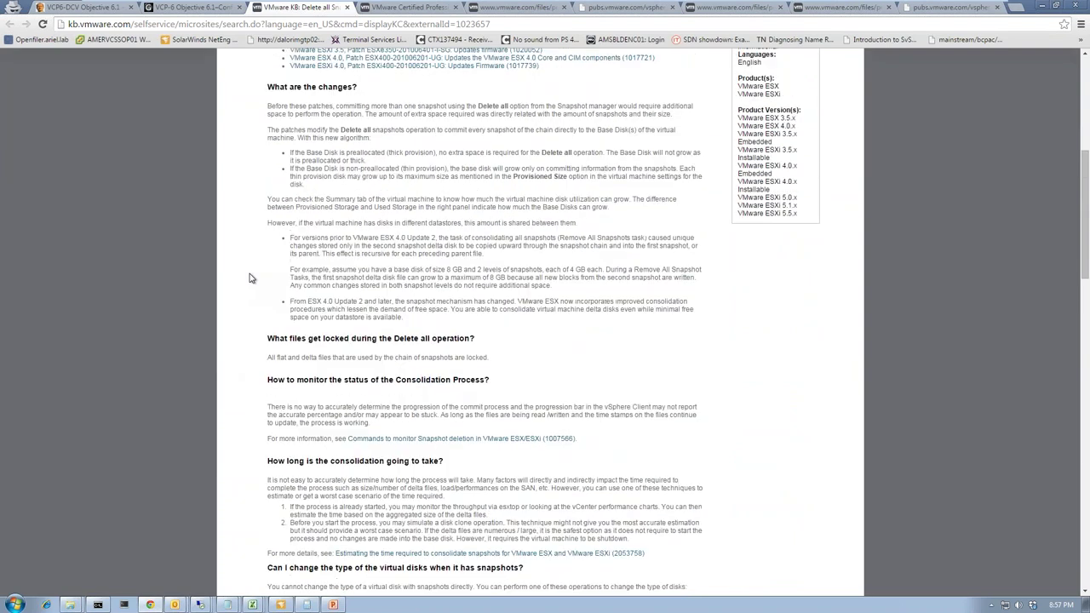
pyautogui.scroll(3, 250, 278)
# Switch back to the ControlCenter console, review the snapshot "another" in Snapshot Manager and close it
pyautogui.click(97, 604)
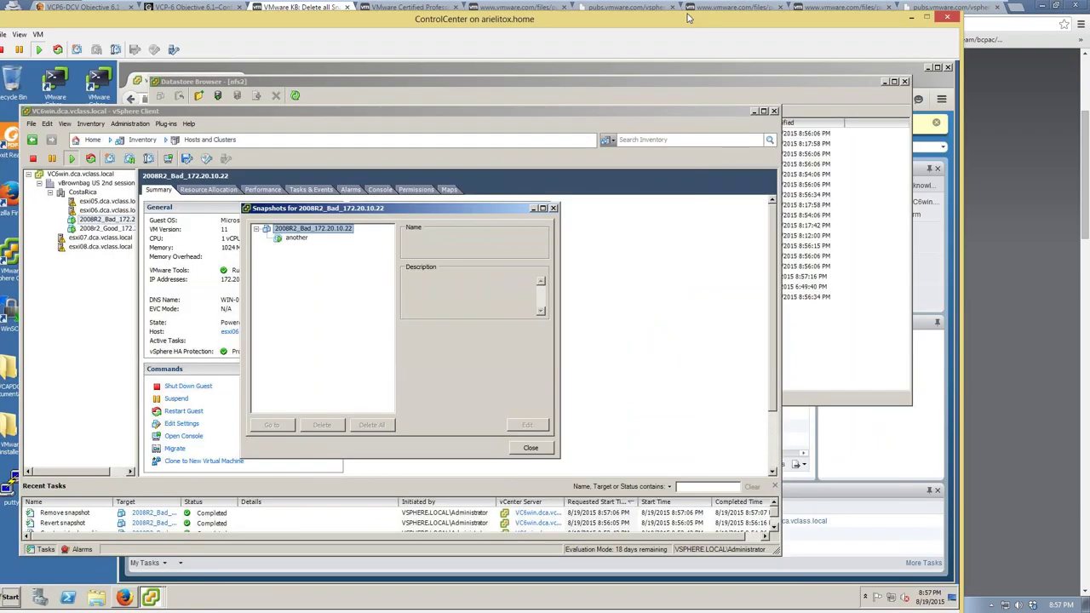
pyautogui.moveTo(688, 17); pyautogui.dragTo(726, 29)
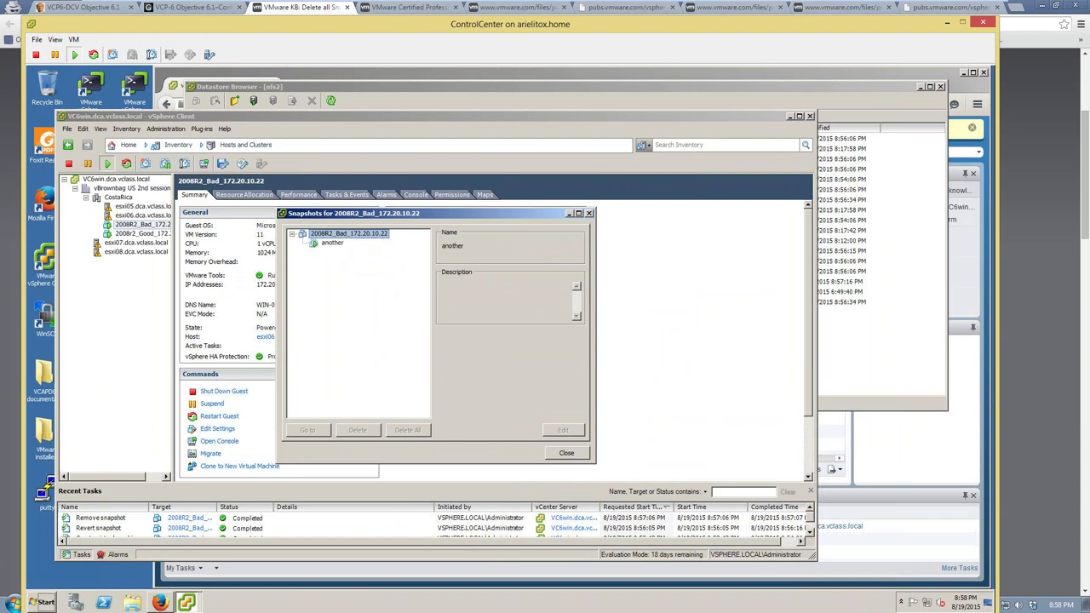
pyautogui.click(333, 244)
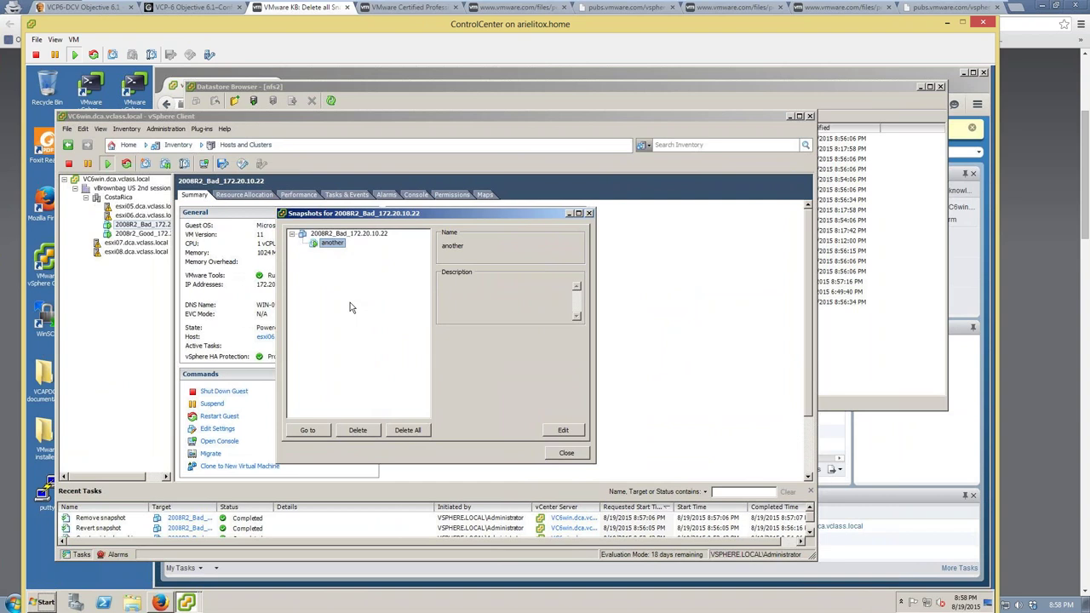
pyautogui.click(563, 455)
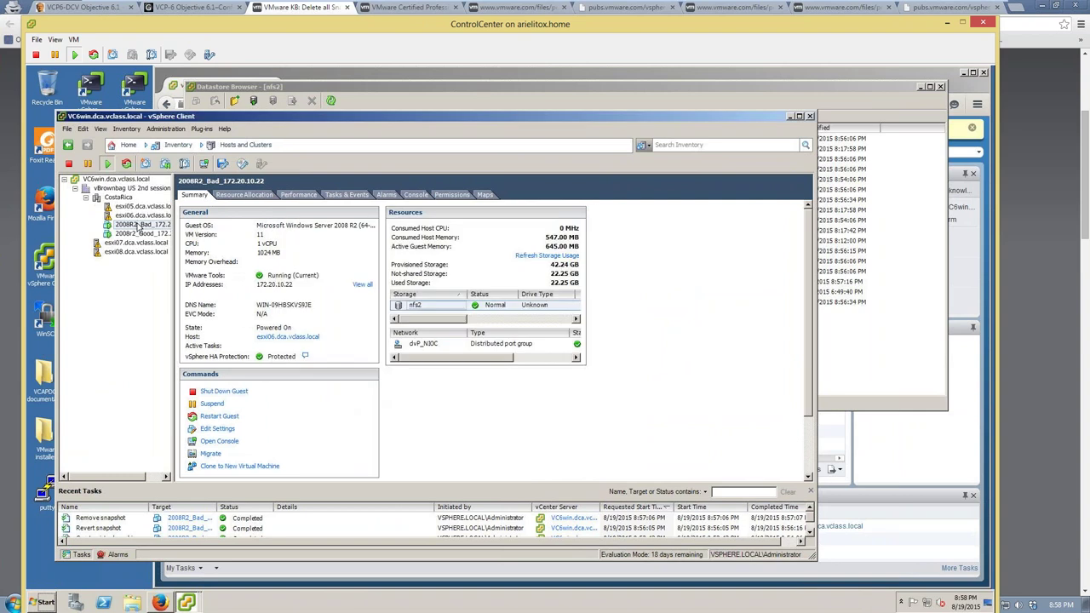
# Take a snapshot of 2008R2_Bad_172.20.10.22 named asdf
pyautogui.rightClick(136, 225)
pyautogui.moveTo(245, 253)
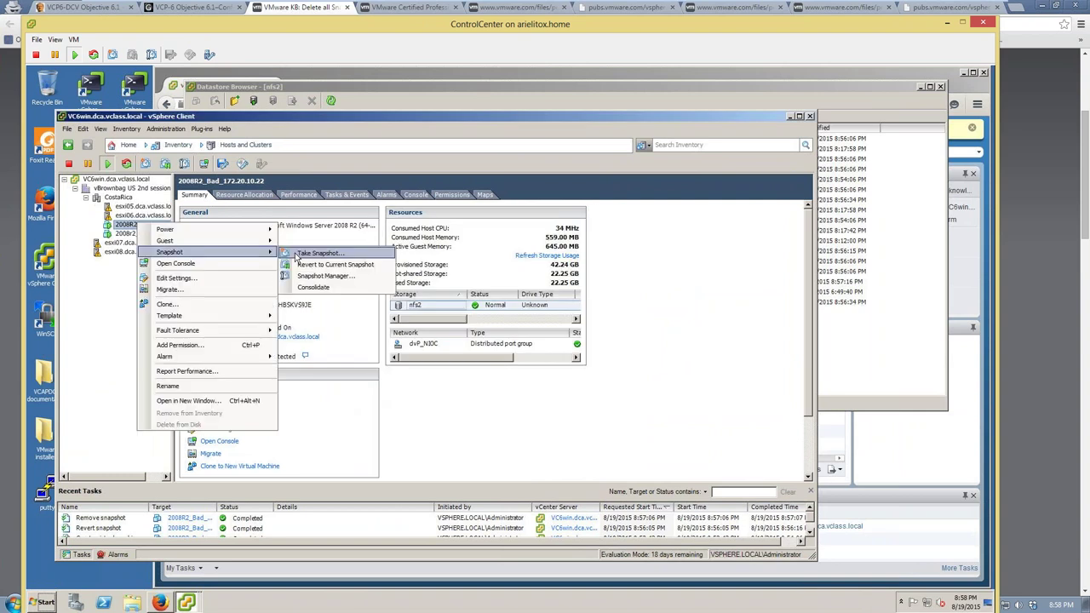
pyautogui.click(323, 254)
pyautogui.write('asd')
pyautogui.click(454, 400)
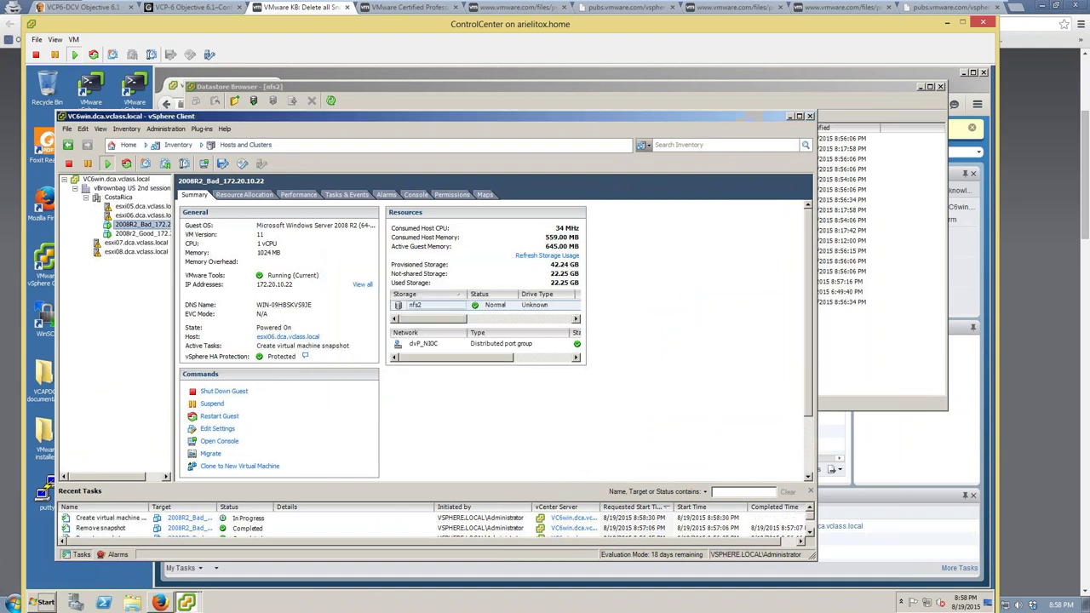
# Open Snapshot Manager for 2008R2_Bad_172.20.10.22 and compare the positions of the snapshots "another" and asdf in the tree
pyautogui.click(184, 164)
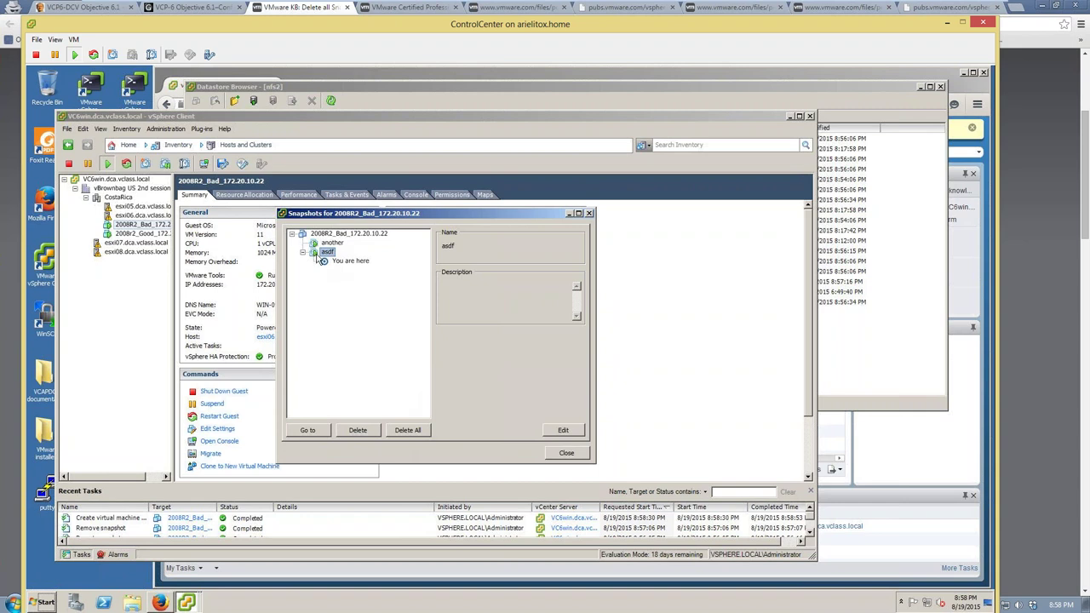
pyautogui.click(332, 244)
pyautogui.click(327, 253)
pyautogui.click(331, 243)
pyautogui.click(327, 253)
pyautogui.click(330, 244)
# Delete all snapshots of 2008R2_Bad_172.20.10.22, confirming the consolidation to a single disk, and close Snapshot Manager
pyautogui.click(405, 431)
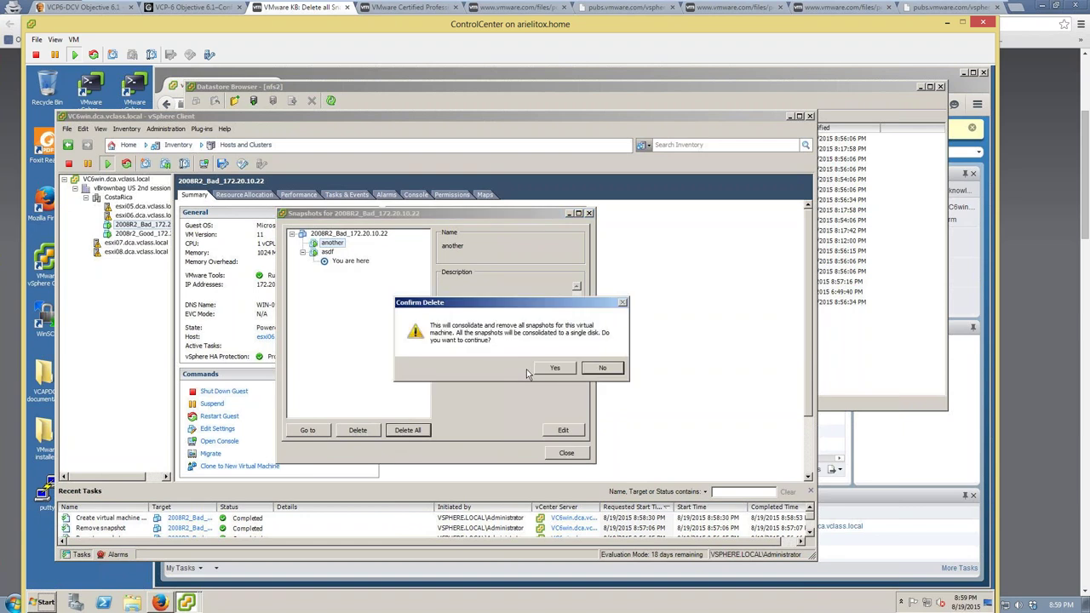
pyautogui.click(552, 368)
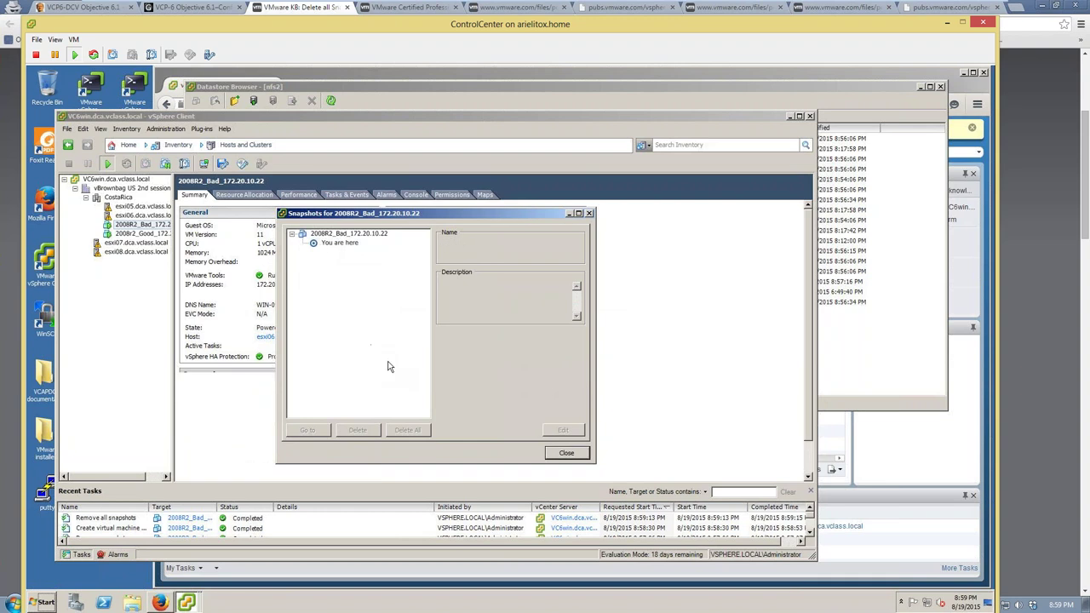
pyautogui.click(549, 454)
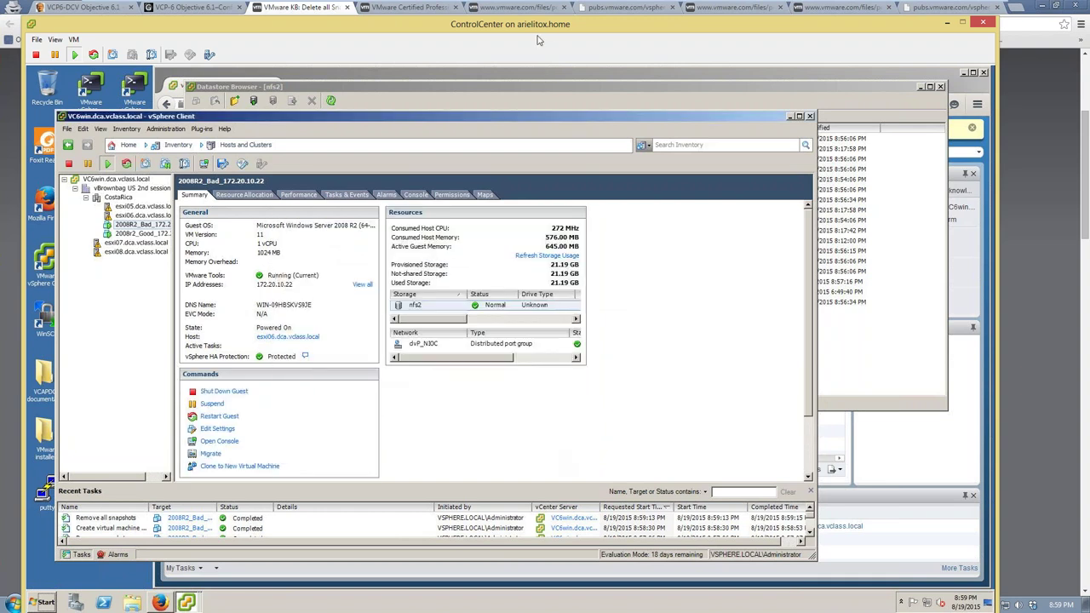
# Return to the browser, close KB 1023657 and review the snapshot and VMware Data Protection requirements in the vladan.fr Objective 6.1 guide
pyautogui.hotkey('alt', 'Tab')
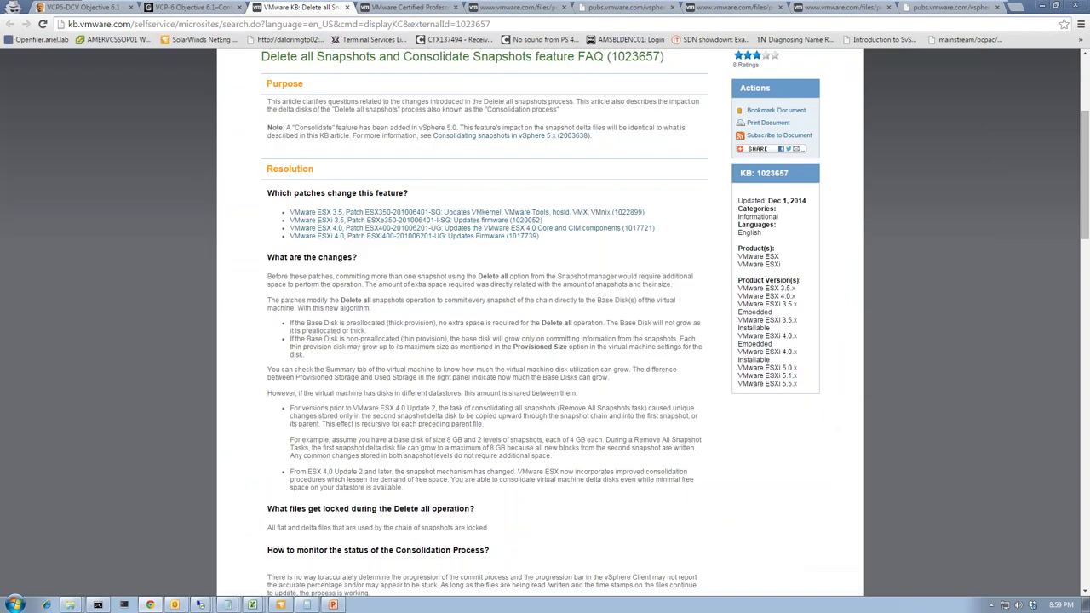
pyautogui.click(347, 8)
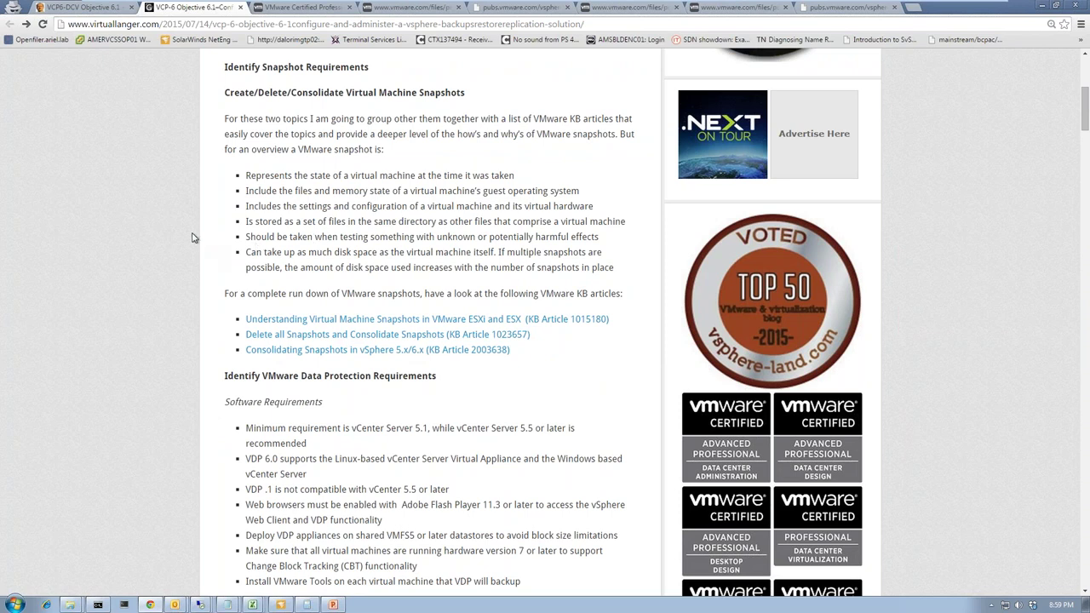
pyautogui.click(109, 10)
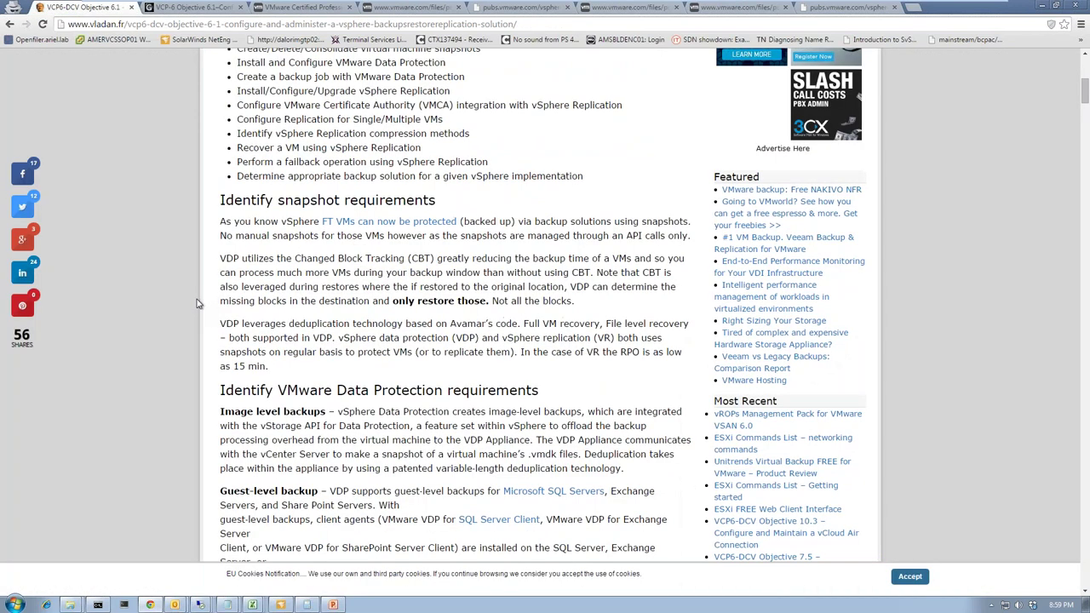
pyautogui.scroll(-1, 197, 303)
pyautogui.scroll(-3, 197, 303)
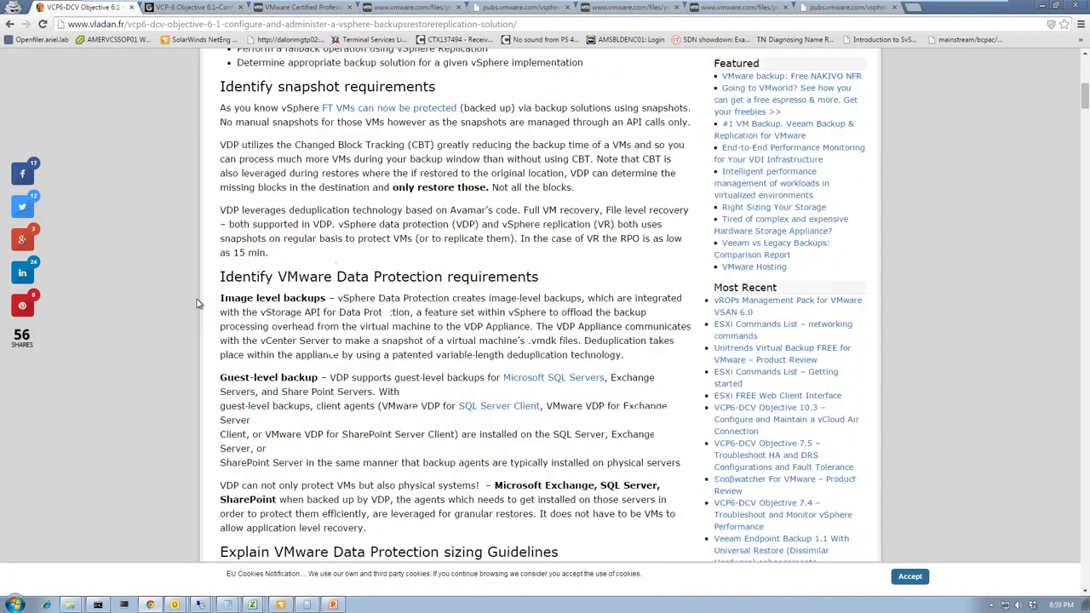
pyautogui.scroll(-1, 197, 303)
# Switch to the ControlCenter console and inspect Hard disk 1 in the virtual machine settings of 2008R2_Bad_172.20.10.22
pyautogui.click(200, 604)
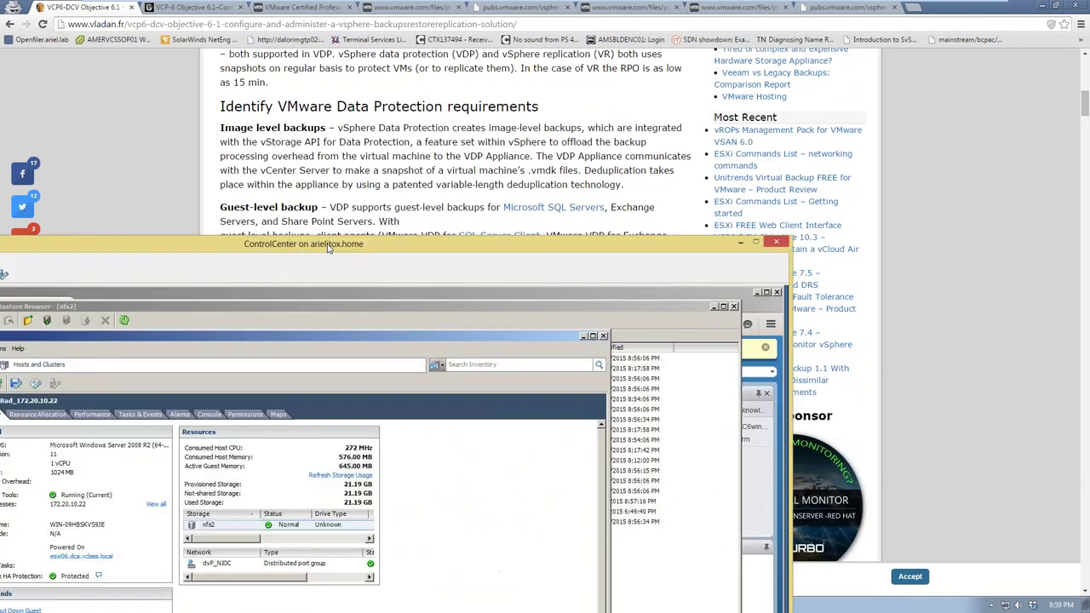
pyautogui.moveTo(328, 247); pyautogui.dragTo(531, 26)
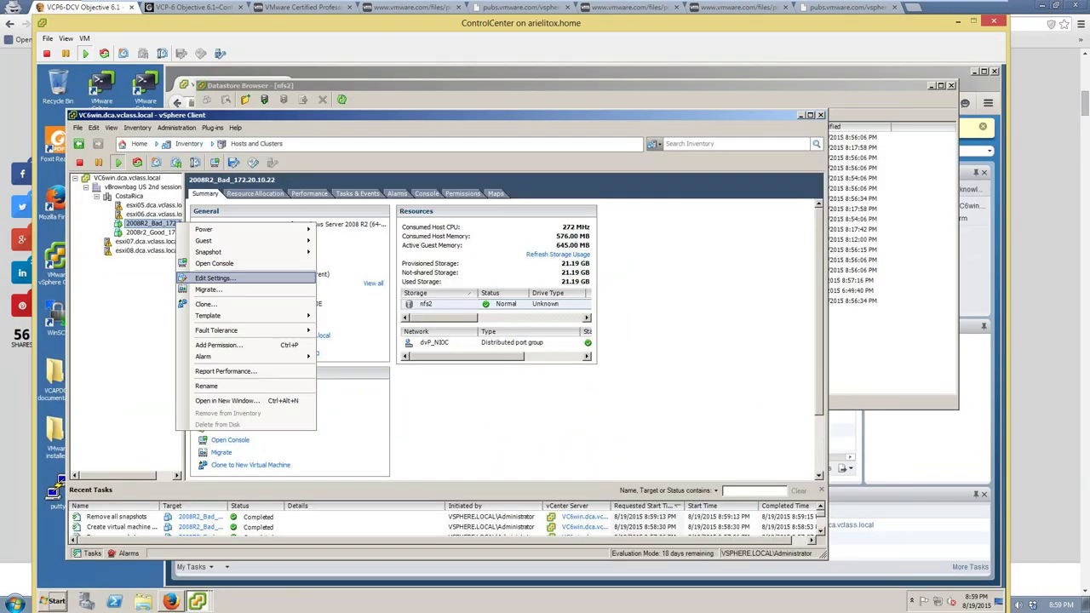
pyautogui.click(229, 427)
pyautogui.click(444, 380)
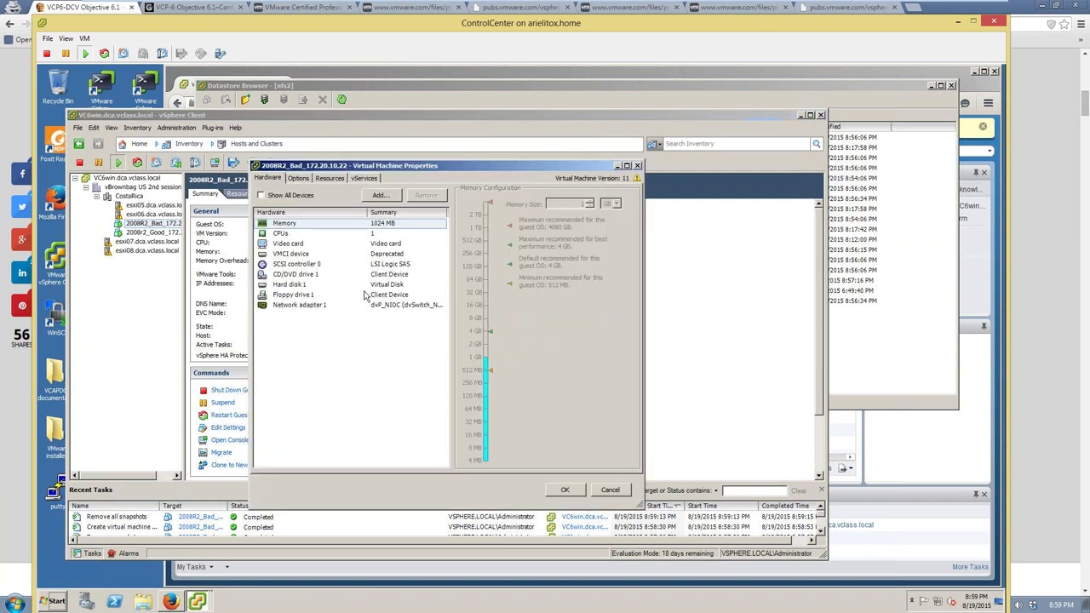
pyautogui.click(364, 286)
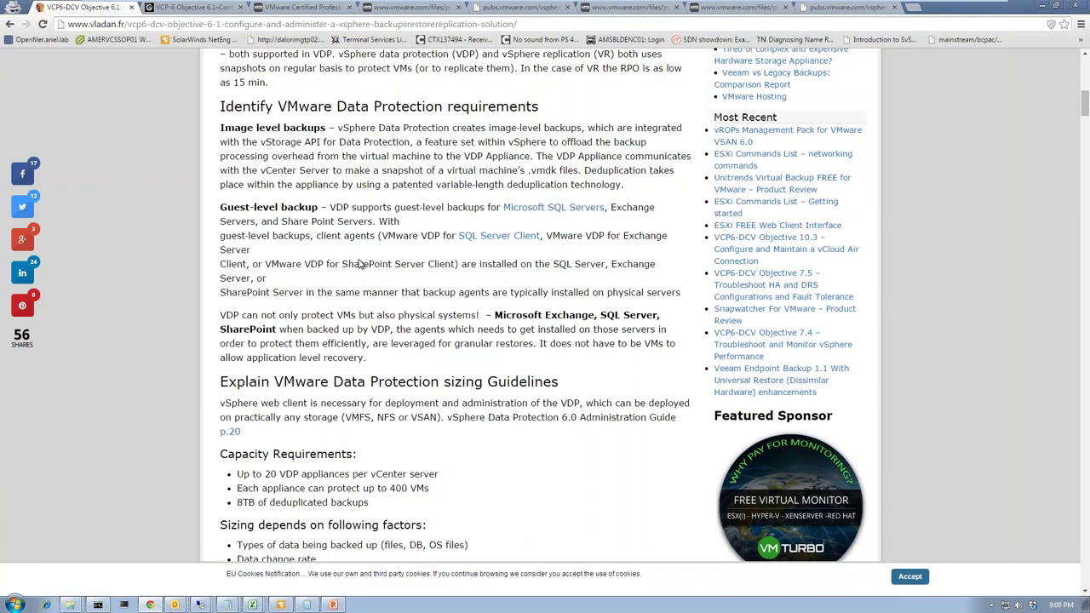
# Return to the browser and review the Objective 6.1 topic list in the vladan.fr guide, briefly checking the virtuallanger.com guide
pyautogui.scroll(2, 361, 265)
pyautogui.scroll(2, 361, 264)
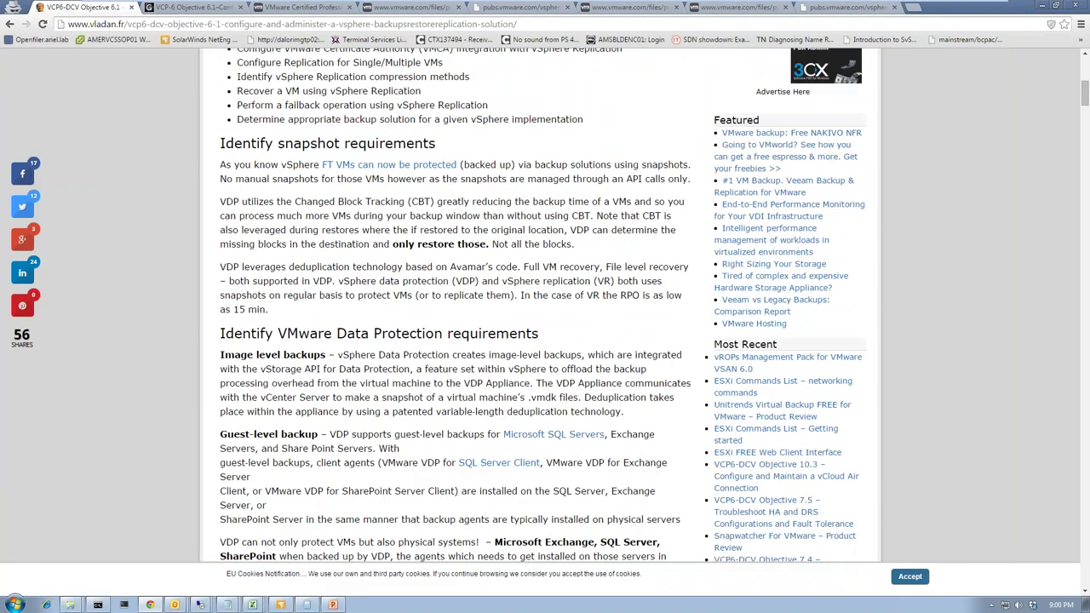
pyautogui.scroll(4, 456, 307)
pyautogui.scroll(-1, 456, 306)
pyautogui.scroll(-2, 230, 220)
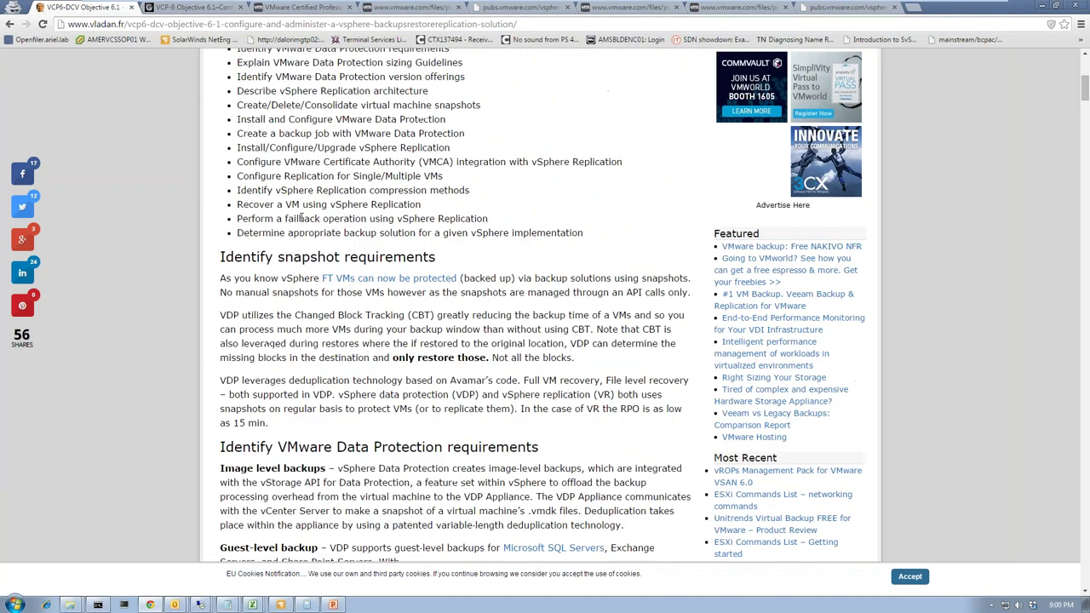
pyautogui.scroll(1, 230, 221)
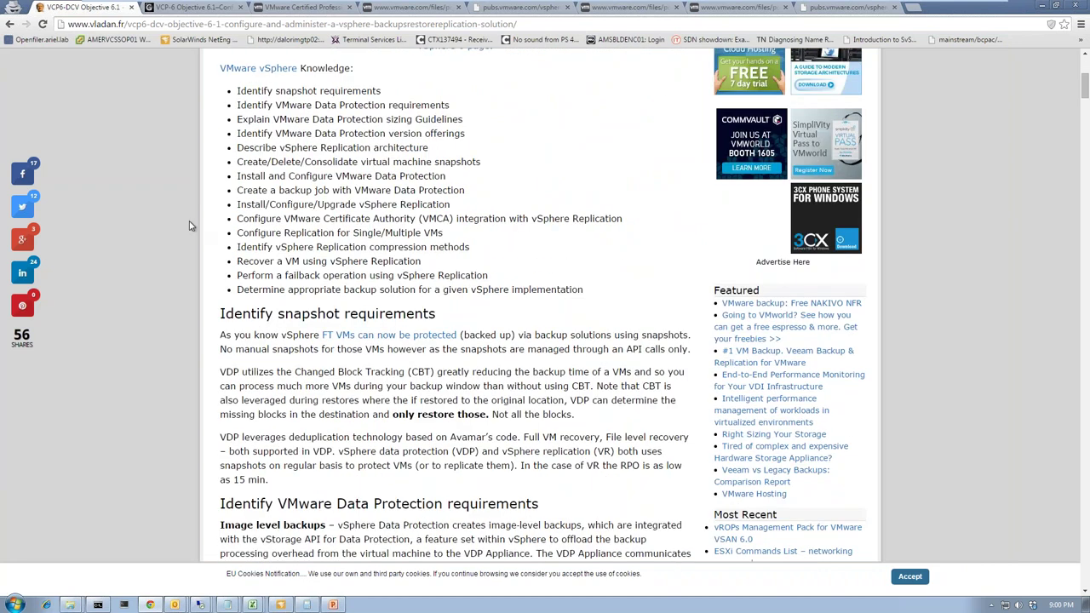
pyautogui.click(197, 9)
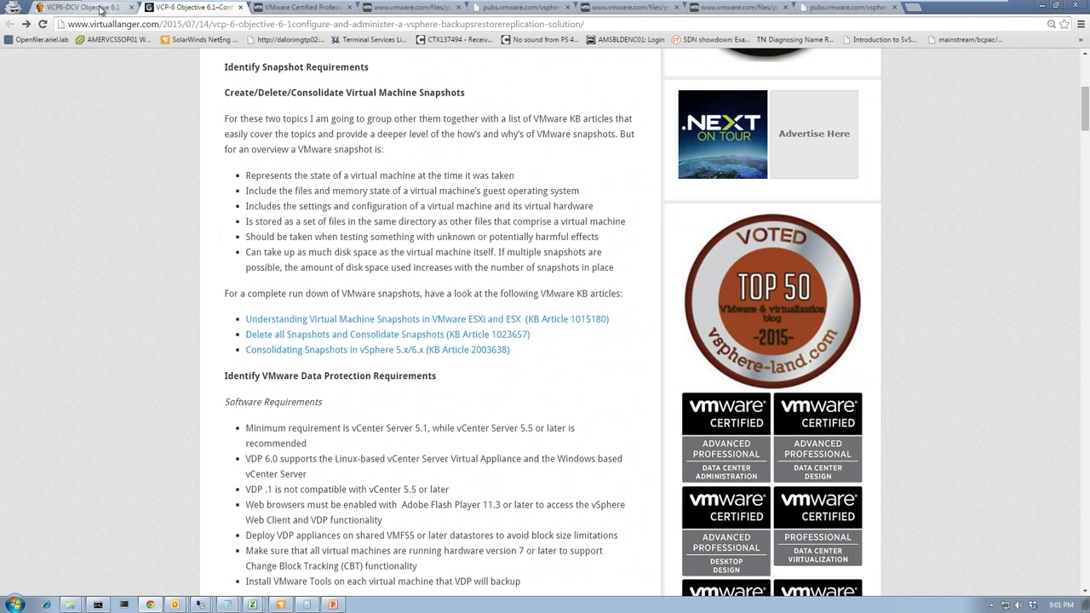
pyautogui.click(103, 8)
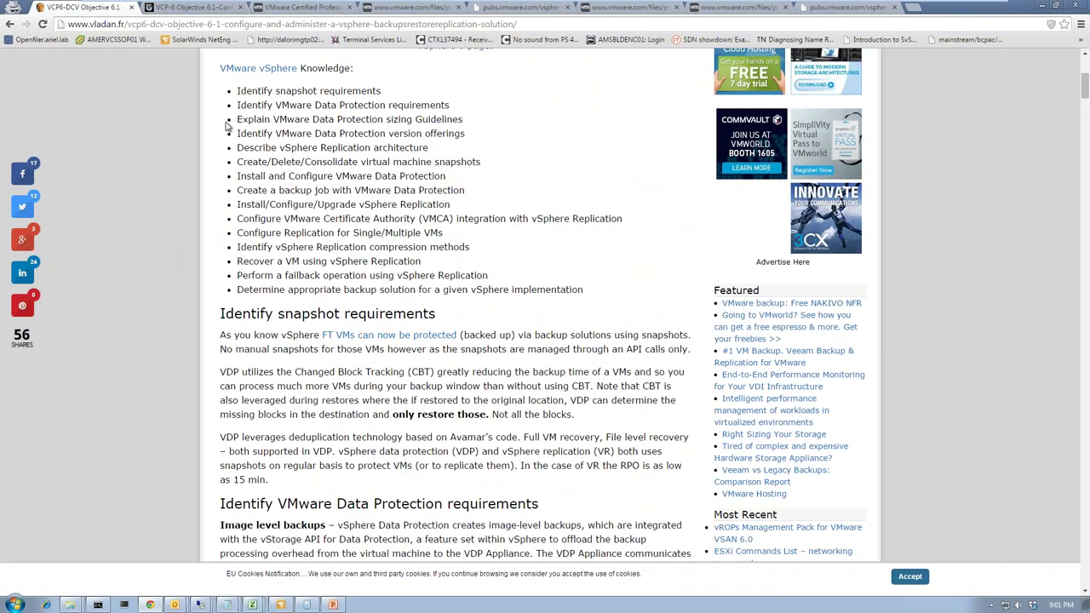
# Highlight the VMware Data Protection topics in the vladan.fr list and go to the guide's VMware Data Protection requirements section
pyautogui.moveTo(258, 104); pyautogui.dragTo(479, 137)
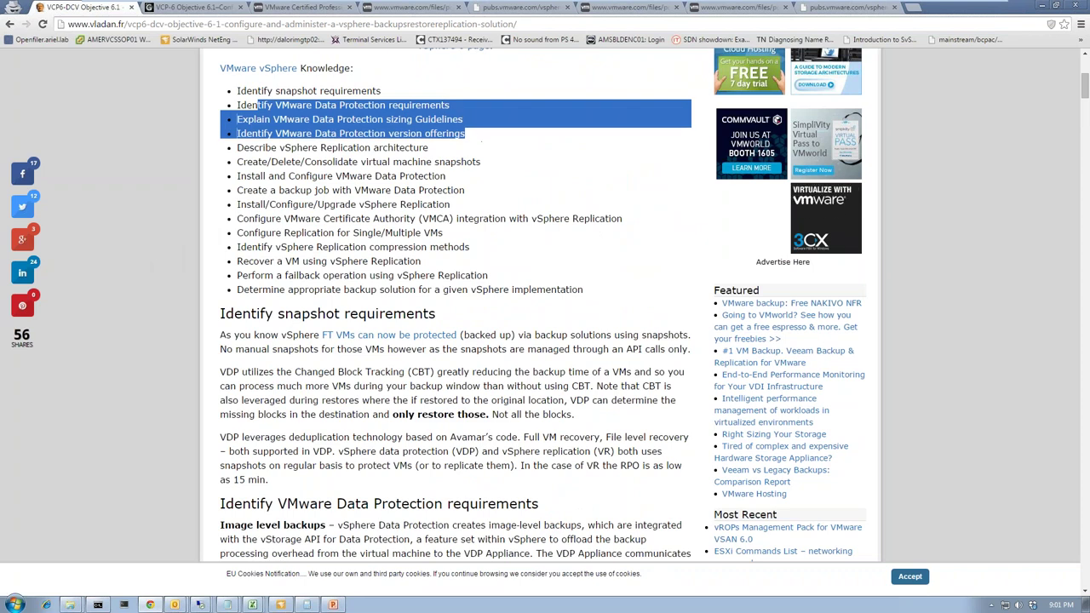
pyautogui.click(252, 105)
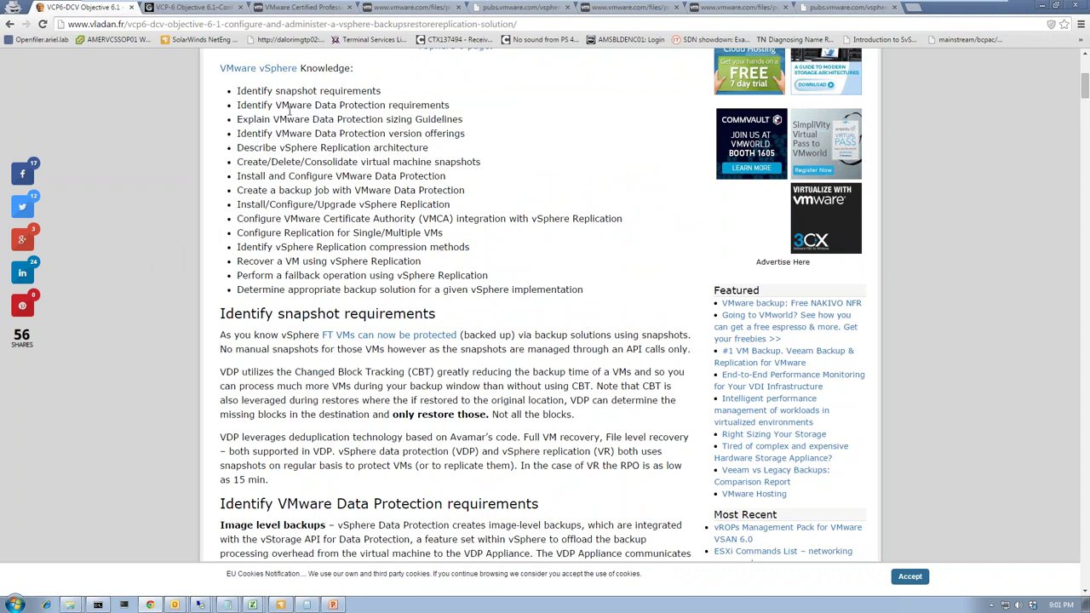
pyautogui.moveTo(252, 105); pyautogui.dragTo(455, 105)
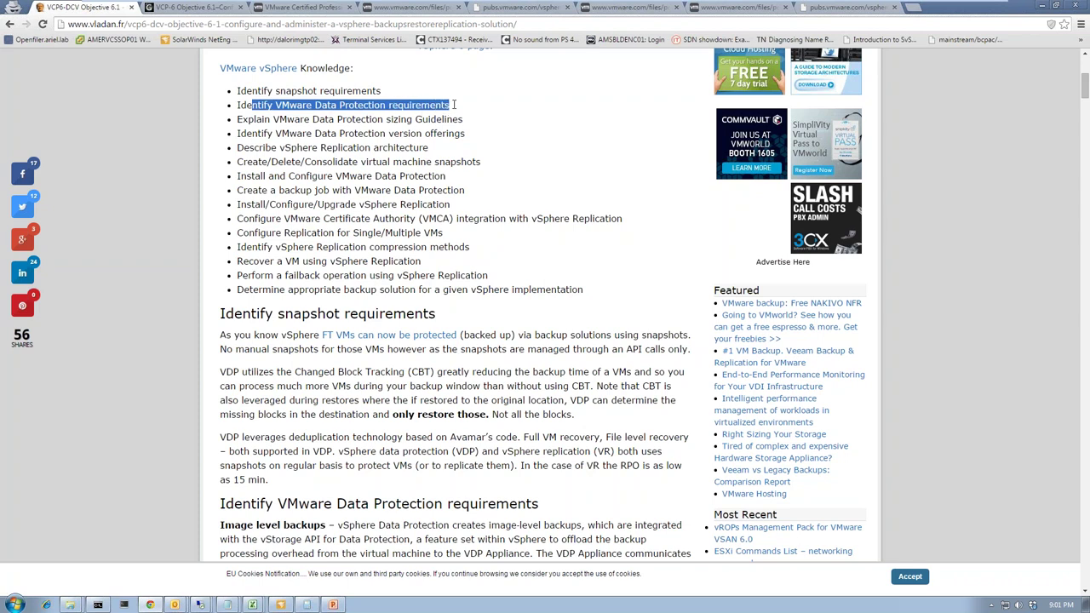
pyautogui.click(403, 121)
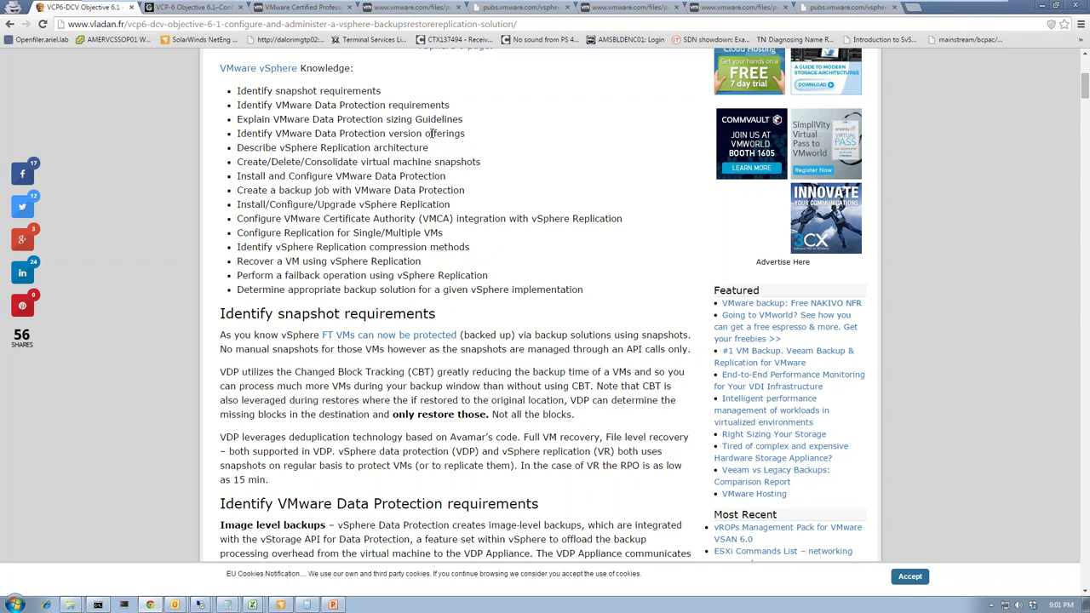
pyautogui.moveTo(398, 134); pyautogui.dragTo(464, 134)
pyautogui.click(185, 358)
pyautogui.scroll(-1, 185, 357)
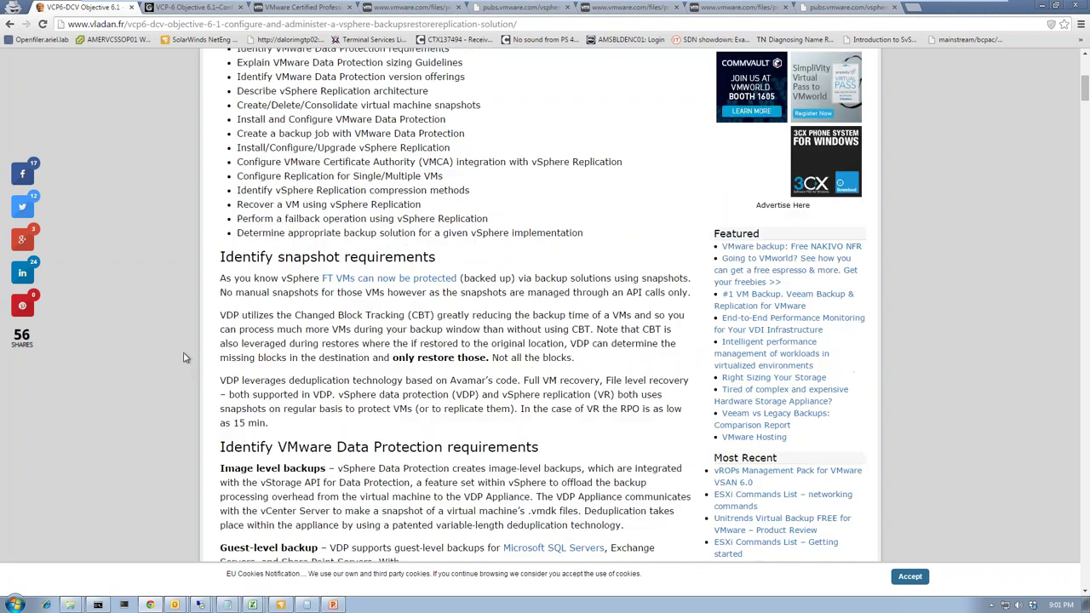
pyautogui.scroll(-4, 185, 358)
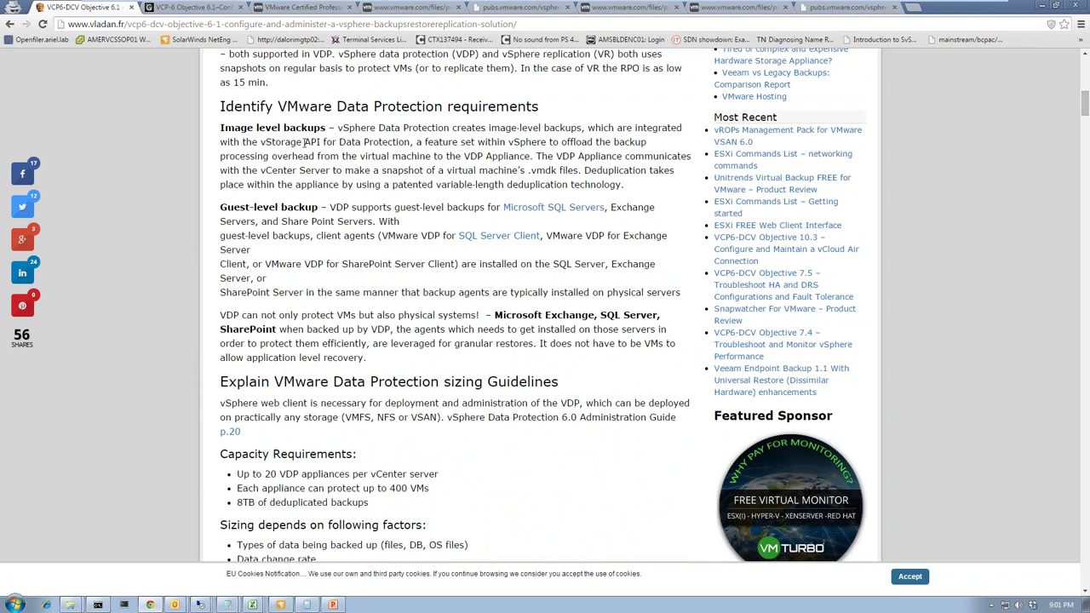
# Open the virtuallanger.com guide and highlight the VDP software requirements for vCenter Server versions and Adobe Flash Player
pyautogui.click(194, 7)
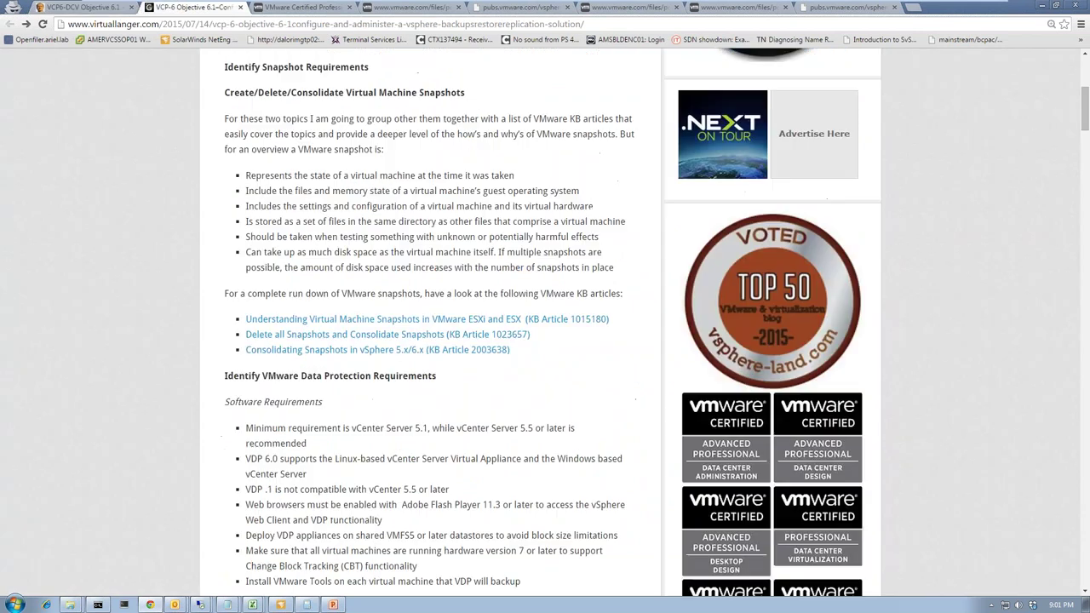
pyautogui.scroll(-3, 189, 331)
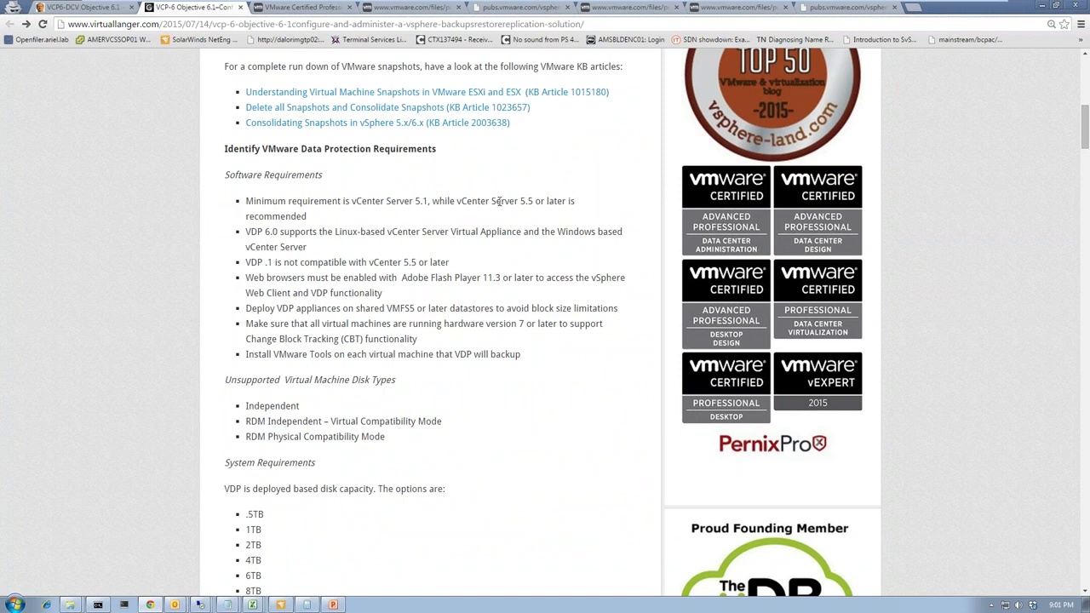
pyautogui.moveTo(408, 202); pyautogui.dragTo(440, 203)
pyautogui.click(427, 220)
pyautogui.moveTo(257, 231); pyautogui.dragTo(338, 246)
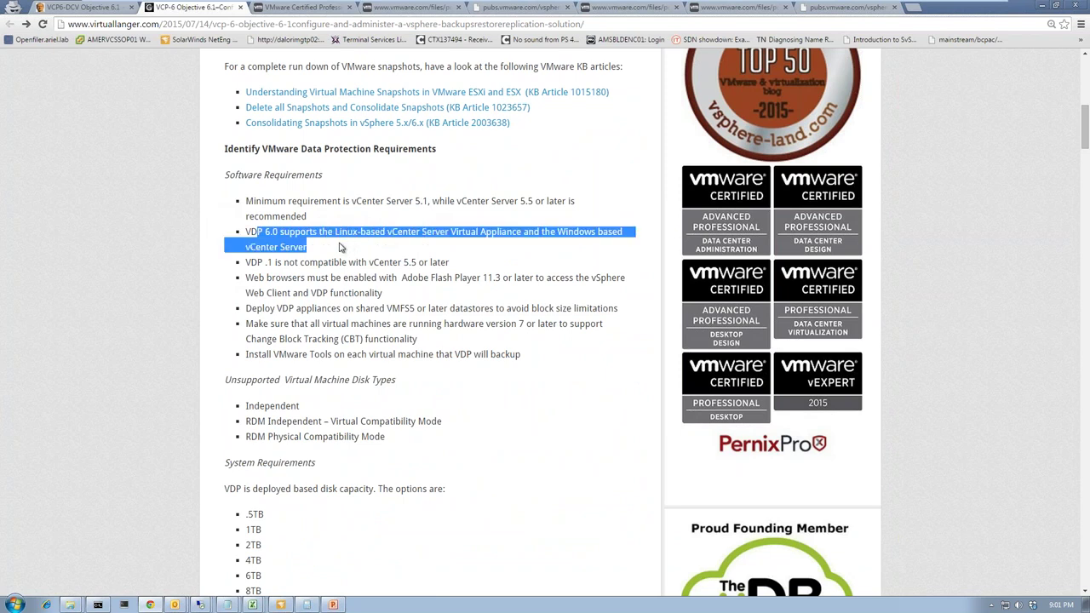
pyautogui.click(300, 279)
pyautogui.moveTo(299, 279); pyautogui.dragTo(407, 291)
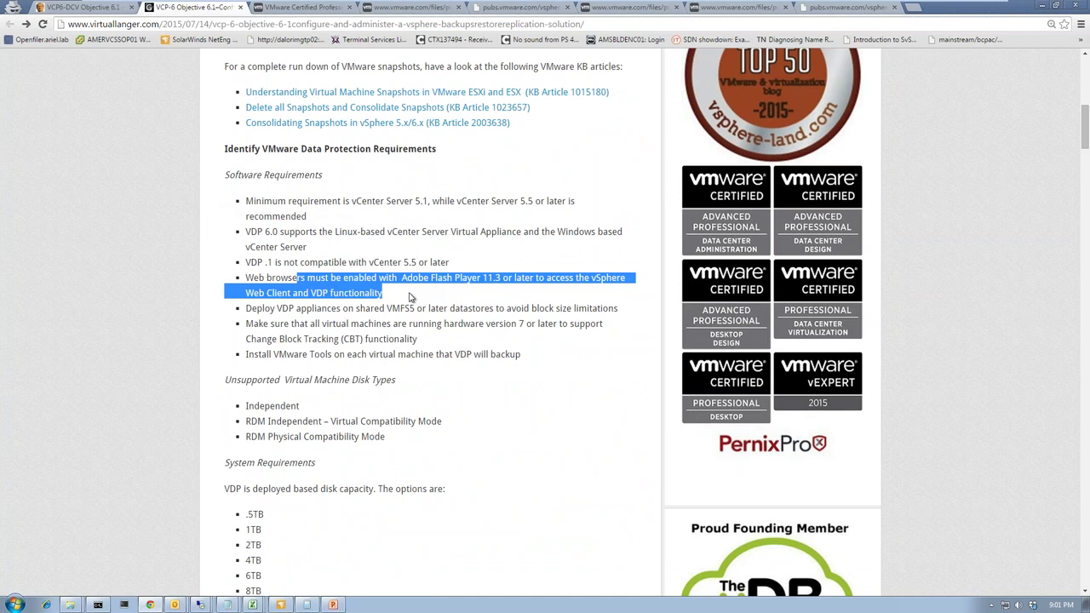
pyautogui.click(410, 295)
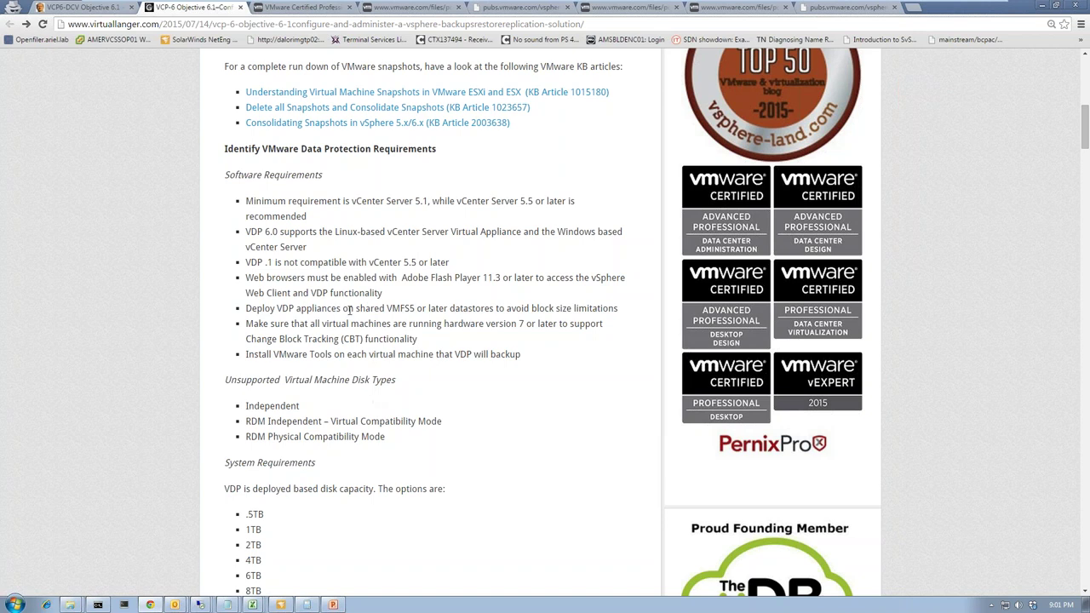
# Highlight the VDP software requirements for shared VMFS5 datastores, block size, virtual hardware version and VMware Tools
pyautogui.moveTo(347, 309); pyautogui.dragTo(427, 312)
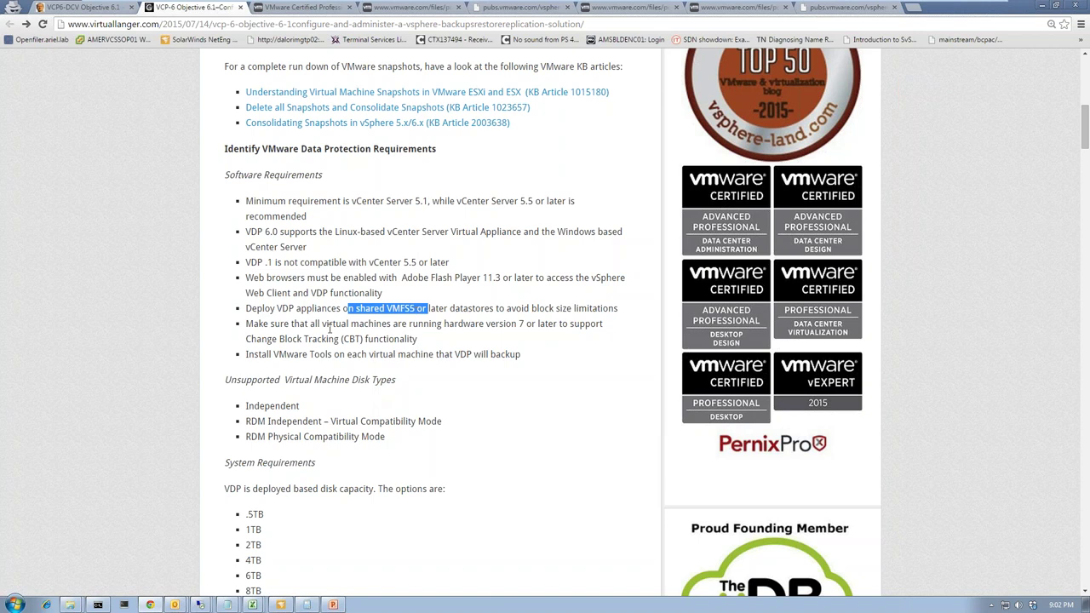
pyautogui.moveTo(531, 308); pyautogui.dragTo(564, 311)
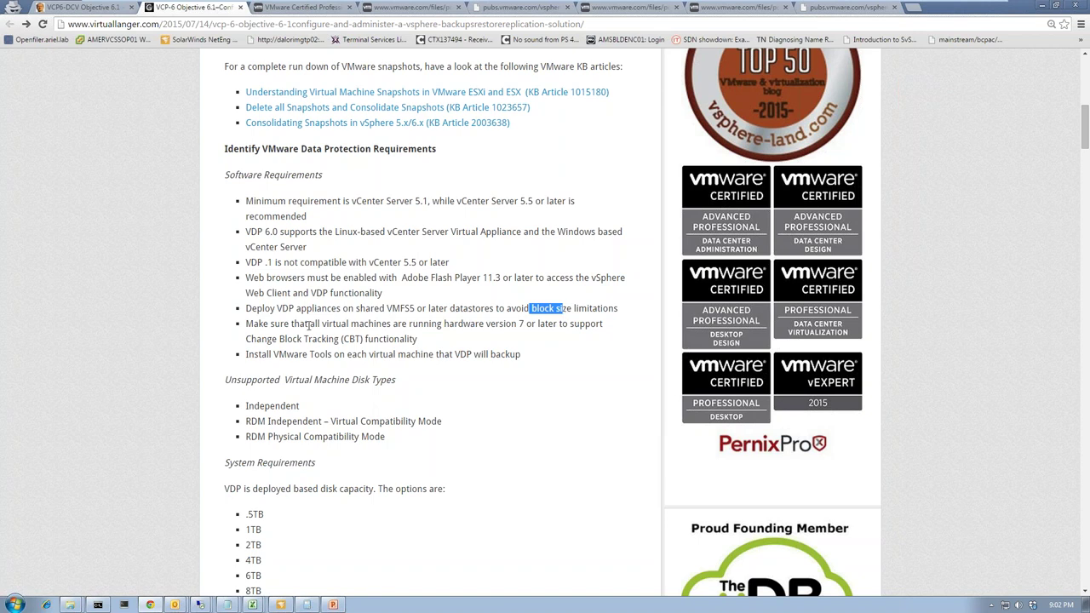
pyautogui.moveTo(320, 324); pyautogui.dragTo(526, 325)
pyautogui.click(449, 335)
pyautogui.click(316, 324)
pyautogui.moveTo(347, 357); pyautogui.dragTo(501, 355)
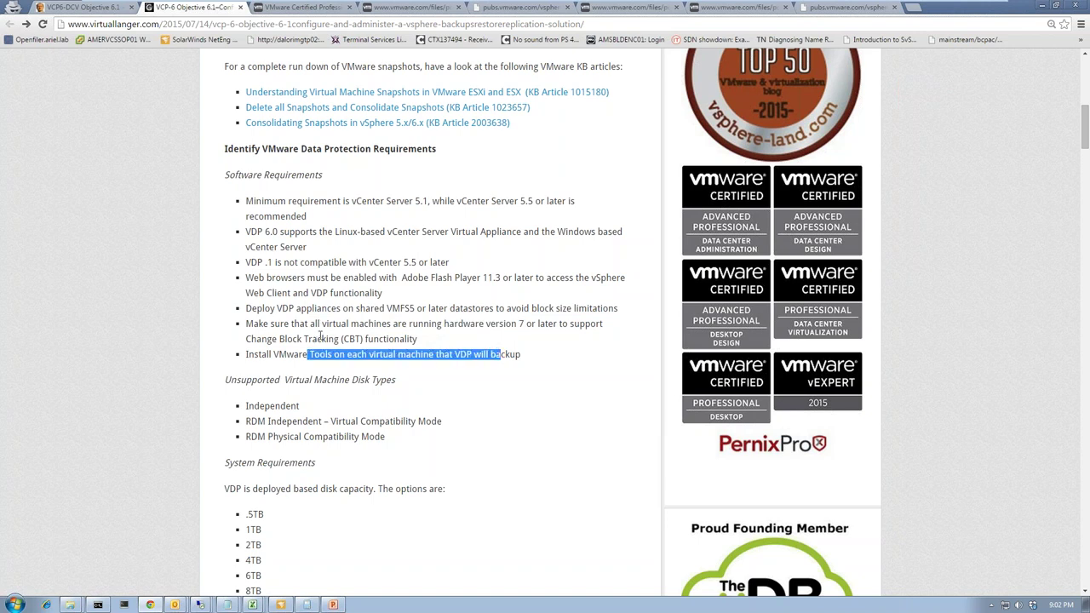
pyautogui.click(321, 337)
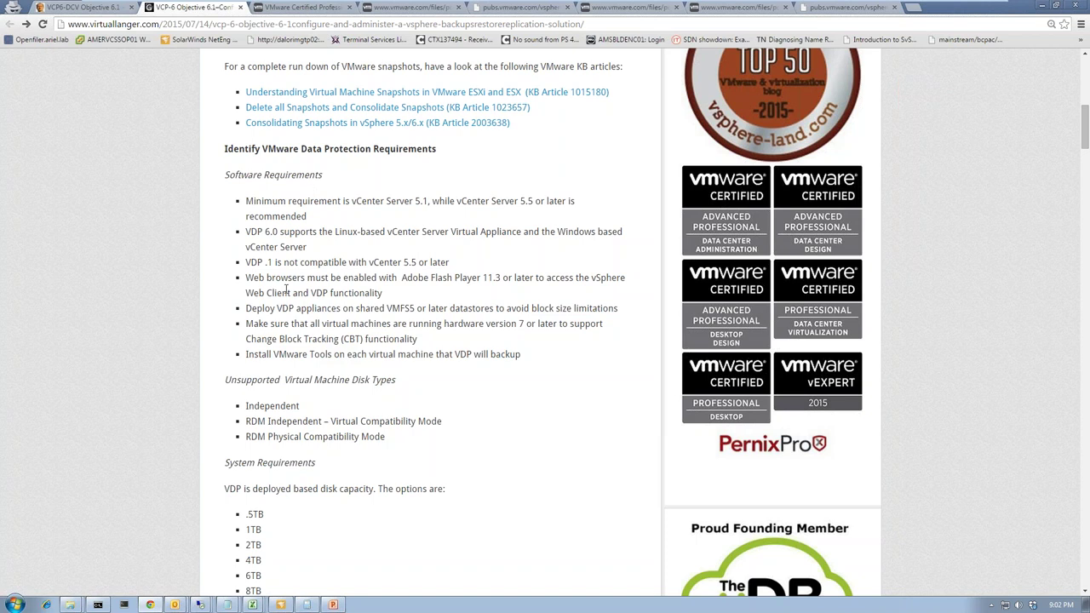
# Examine the unsupported virtual machine disk types for VDP, highlighting the independent, RDM virtual and RDM physical entries
pyautogui.scroll(-1, 286, 290)
pyautogui.moveTo(228, 345); pyautogui.dragTo(321, 381)
pyautogui.click(398, 382)
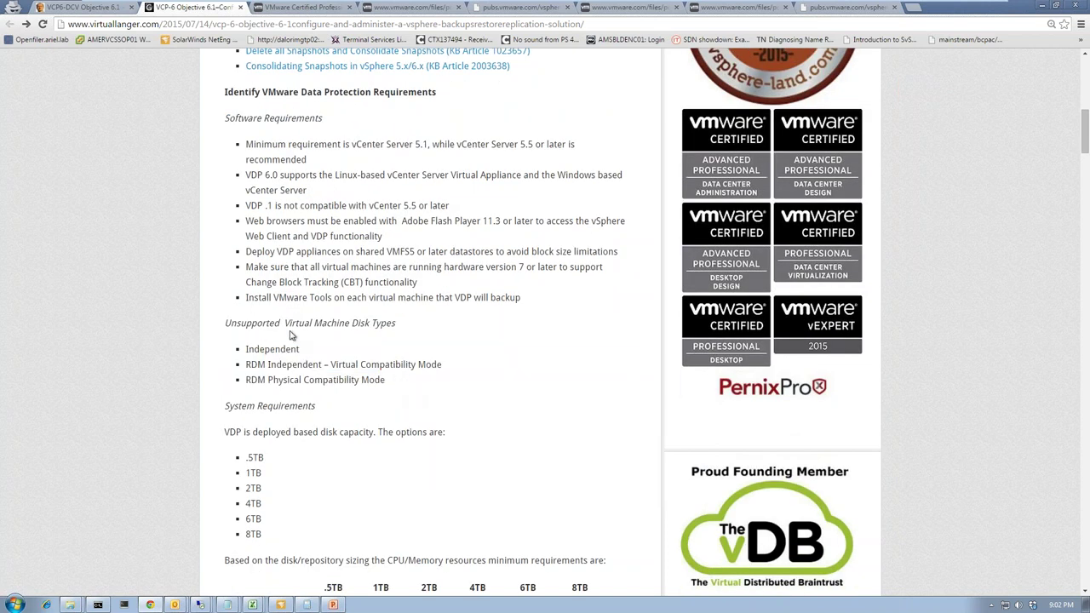
pyautogui.moveTo(225, 323); pyautogui.dragTo(397, 321)
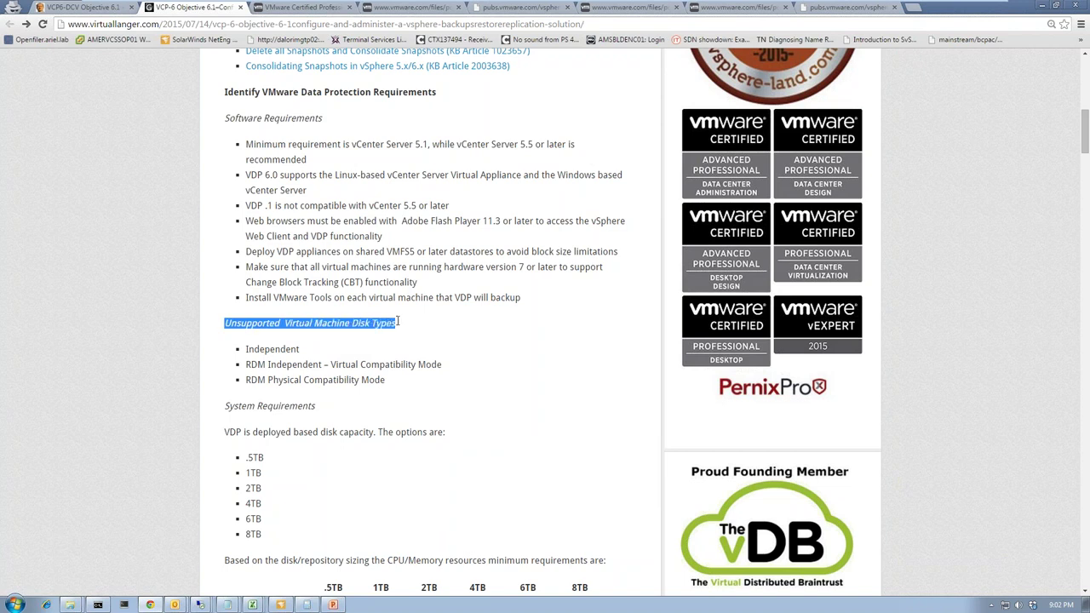
pyautogui.click(304, 343)
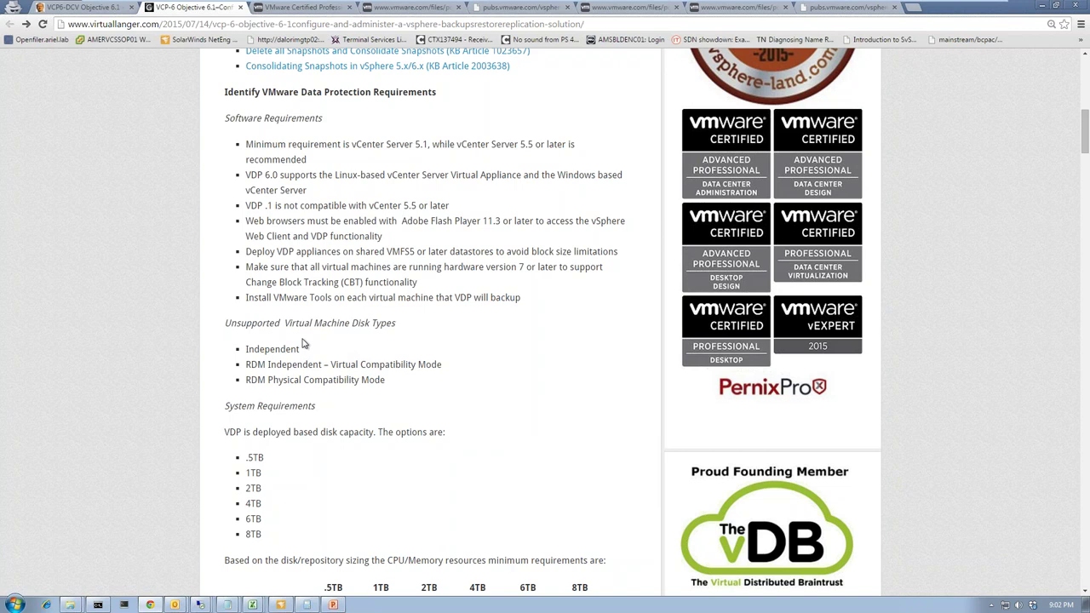
pyautogui.moveTo(259, 349); pyautogui.dragTo(305, 349)
pyautogui.click(270, 350)
pyautogui.moveTo(254, 364); pyautogui.dragTo(385, 381)
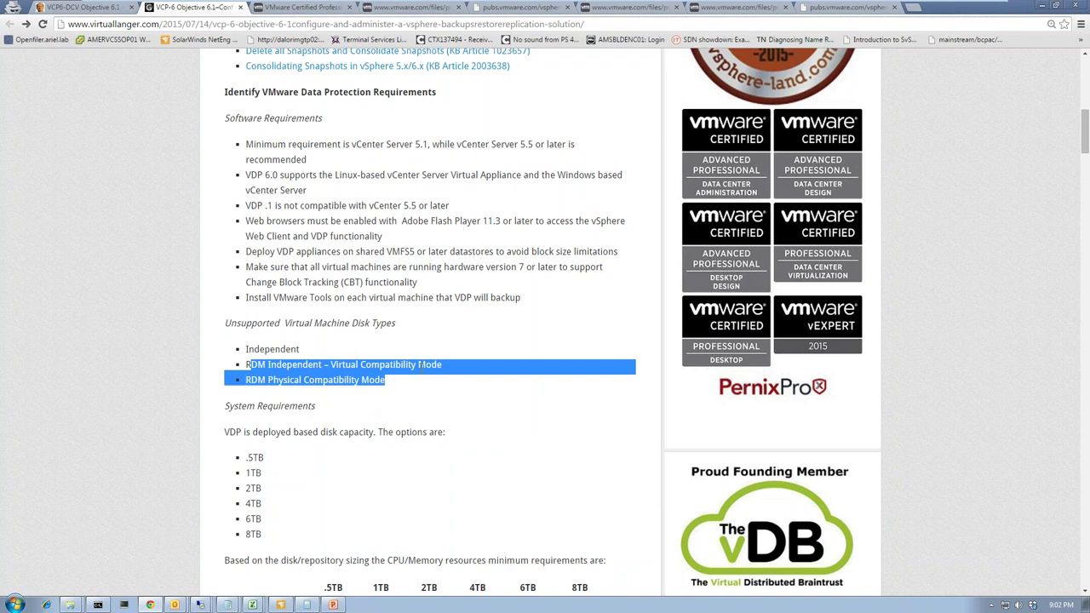
pyautogui.click(420, 364)
pyautogui.moveTo(441, 364); pyautogui.dragTo(260, 364)
pyautogui.click(260, 364)
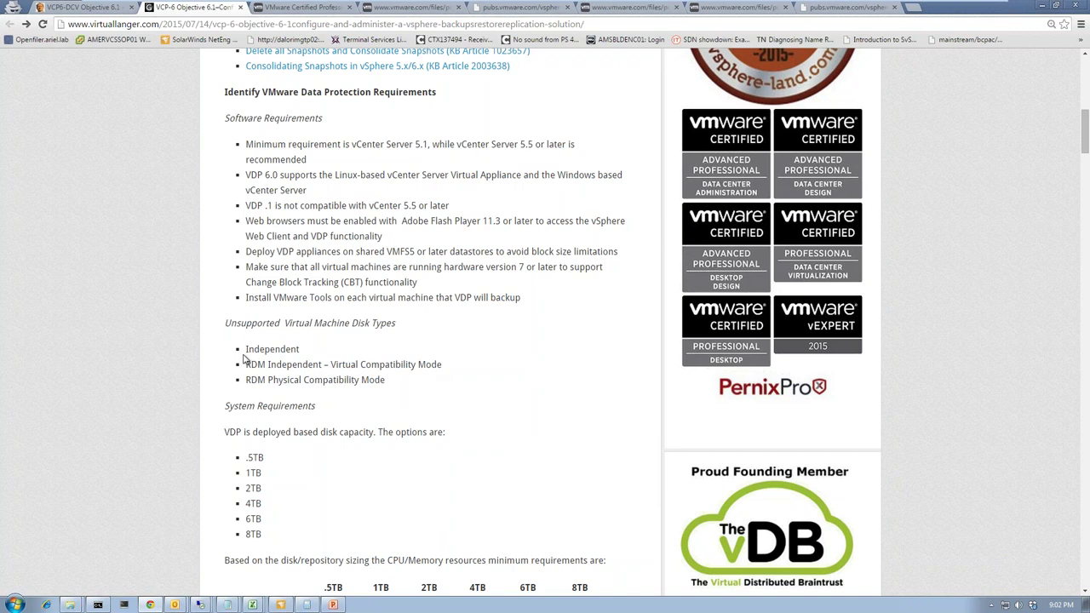
pyautogui.moveTo(227, 323); pyautogui.dragTo(400, 405)
pyautogui.click(398, 407)
# Examine the VDP system requirements, highlighting the minimum CPU and memory values across the disk capacity options
pyautogui.scroll(-1, 394, 408)
pyautogui.scroll(-1, 394, 408)
pyautogui.scroll(3, 394, 408)
pyautogui.scroll(-3, 290, 351)
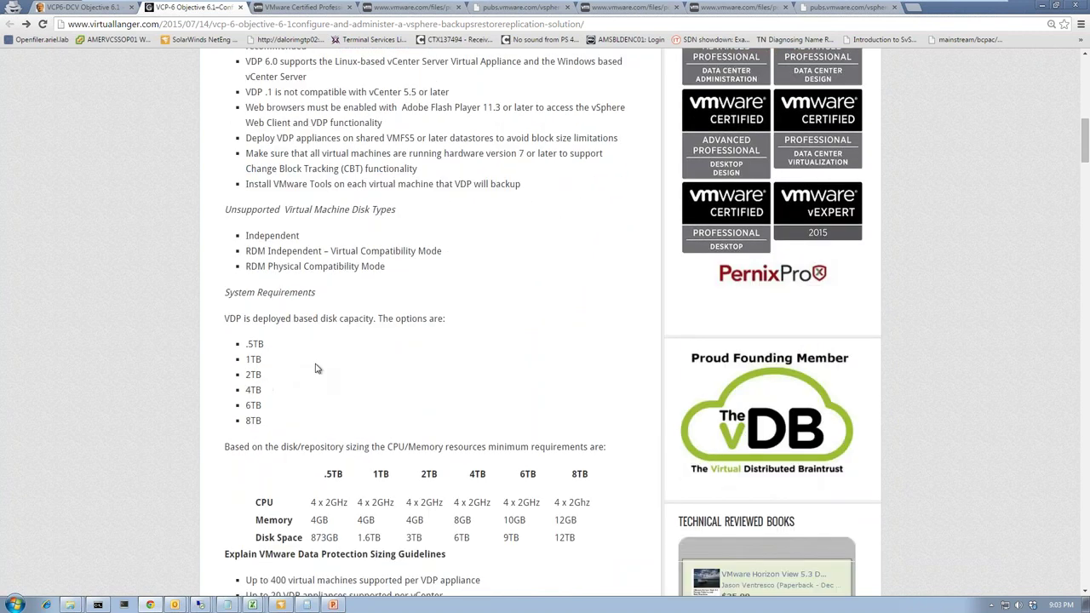
pyautogui.scroll(-1, 315, 367)
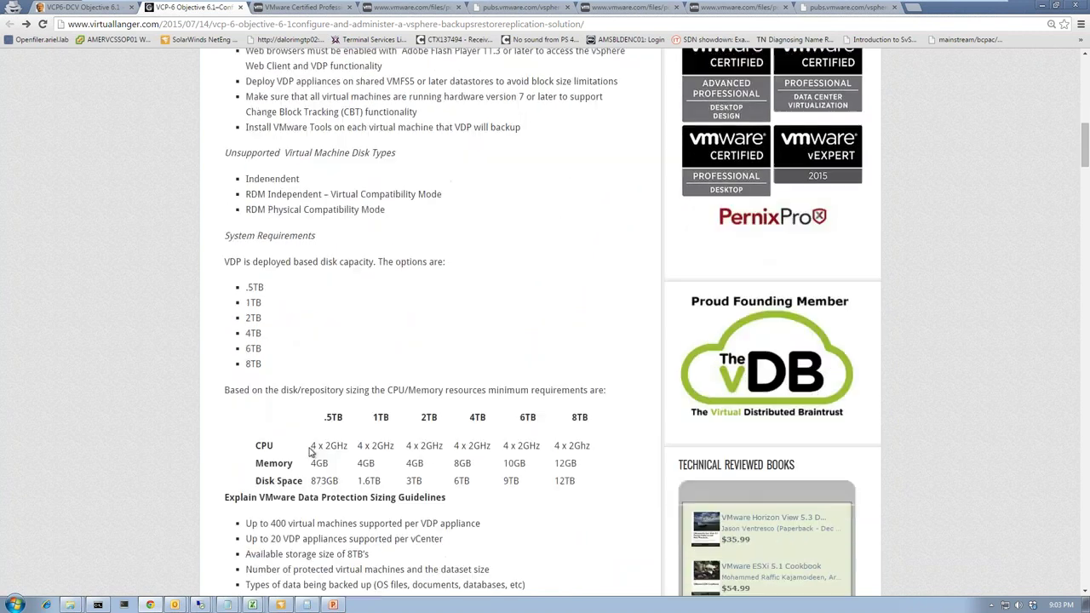
pyautogui.moveTo(311, 445); pyautogui.dragTo(586, 446)
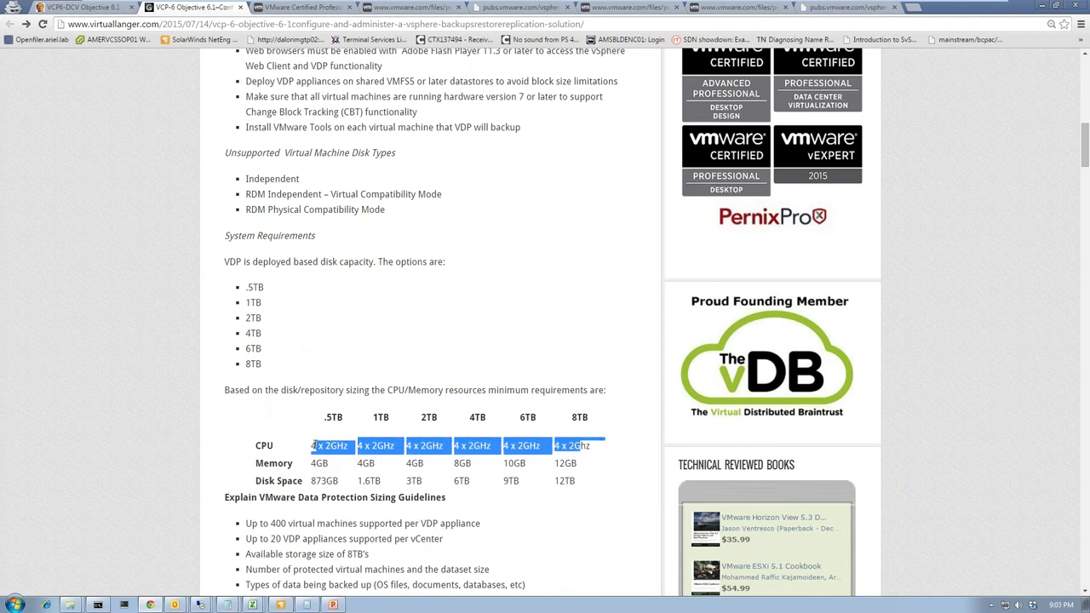
pyautogui.moveTo(311, 463); pyautogui.dragTo(567, 462)
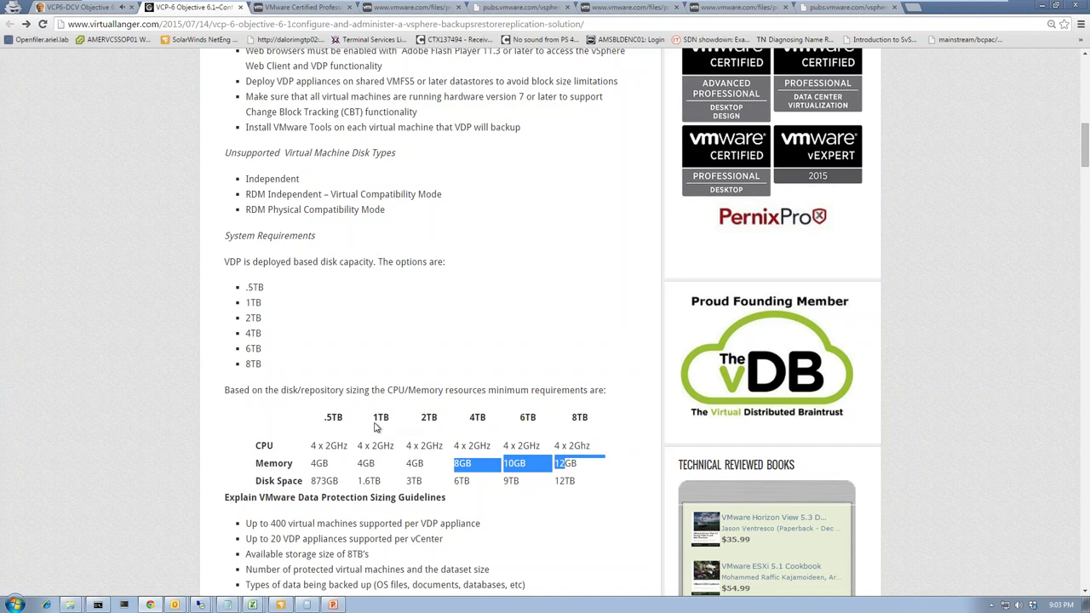
pyautogui.click(287, 368)
# Highlight the disk space requirements for the .5TB and 1TB VDP options and move on to the sizing guidelines
pyautogui.scroll(-3, 287, 368)
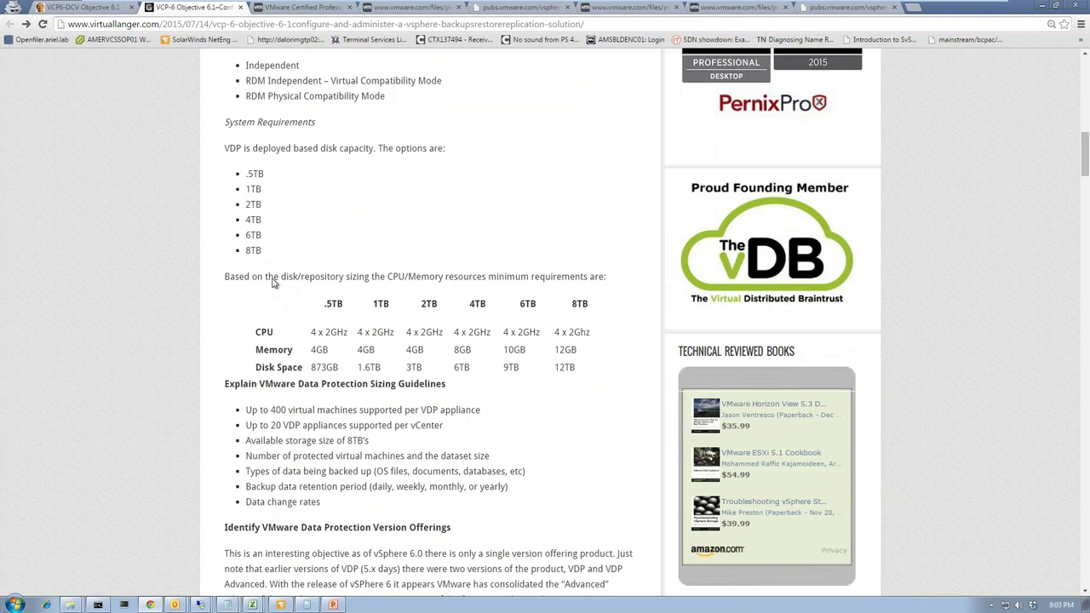
pyautogui.moveTo(308, 372); pyautogui.dragTo(387, 373)
pyautogui.click(387, 373)
pyautogui.doubleClick(370, 367)
pyautogui.click(383, 372)
pyautogui.moveTo(358, 367); pyautogui.dragTo(392, 367)
pyautogui.click(385, 439)
pyautogui.scroll(-1, 385, 438)
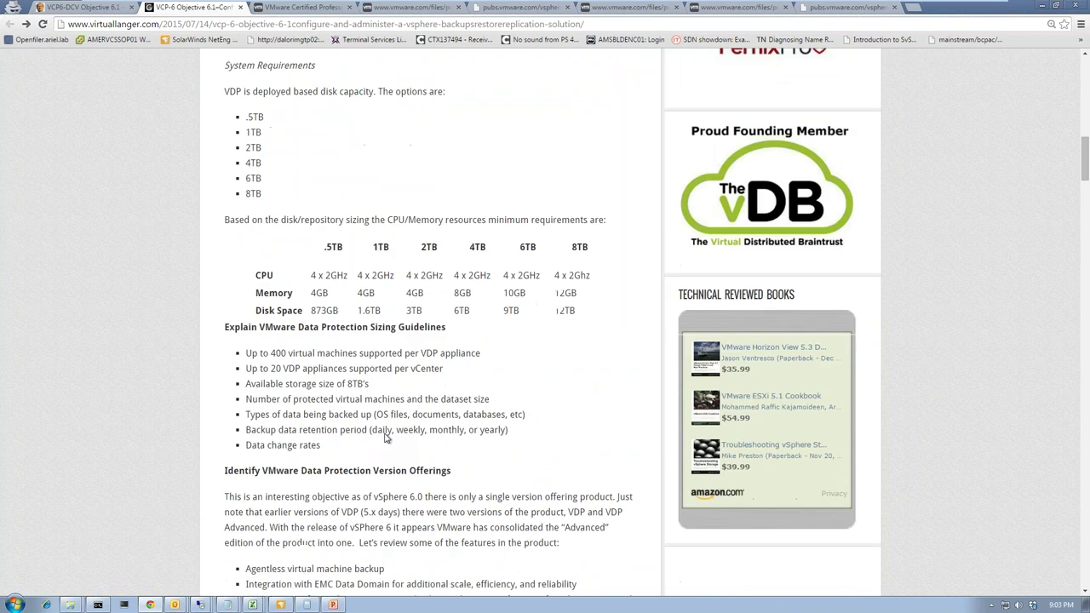
# Highlight the sizing guideline of 20 VDP appliances supported per vCenter and the 8TB capacity option in the requirements table
pyautogui.scroll(-1, 384, 438)
pyautogui.moveTo(271, 311); pyautogui.dragTo(452, 313)
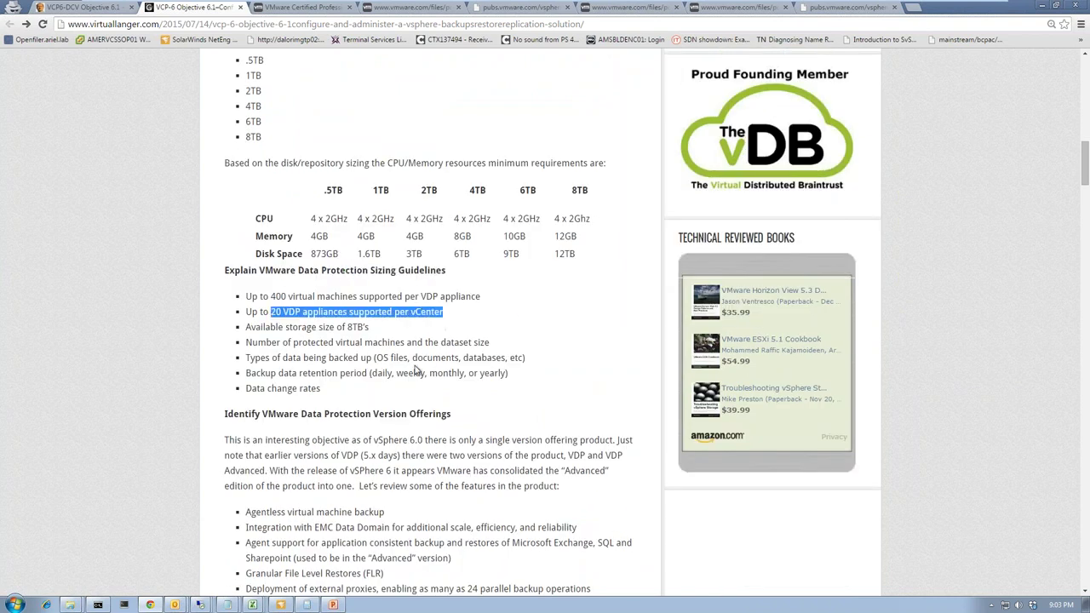
pyautogui.click(375, 337)
pyautogui.moveTo(293, 311); pyautogui.dragTo(396, 311)
pyautogui.click(383, 317)
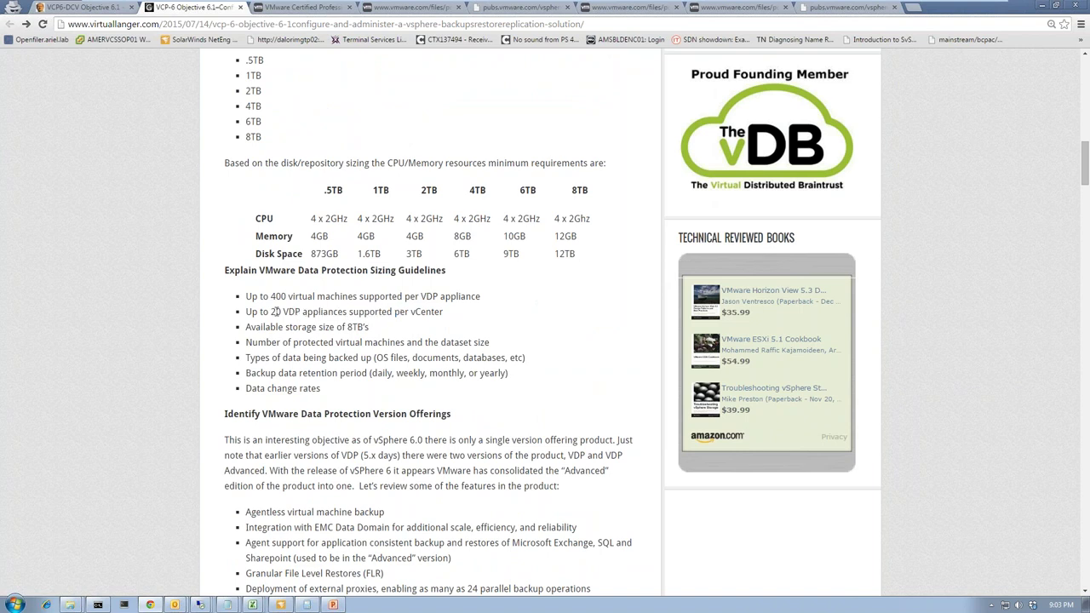
pyautogui.doubleClick(274, 312)
pyautogui.doubleClick(579, 190)
pyautogui.click(366, 300)
# Highlight the guideline of up to 400 virtual machines per VDP appliance and the table's Disk Space values
pyautogui.scroll(-1, 370, 332)
pyautogui.moveTo(261, 239); pyautogui.dragTo(455, 246)
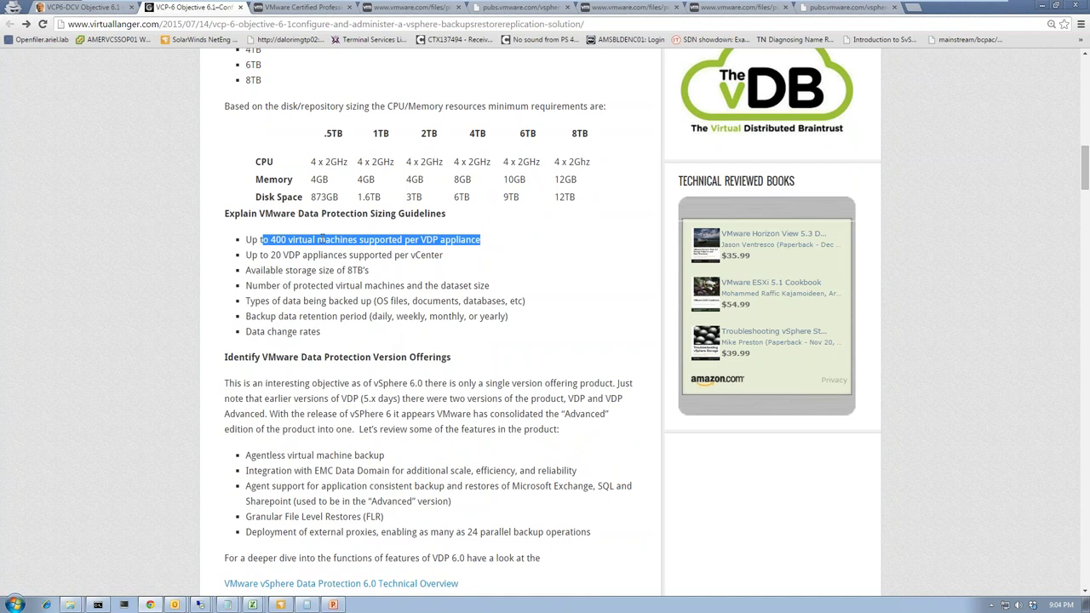
pyautogui.moveTo(320, 197); pyautogui.dragTo(580, 197)
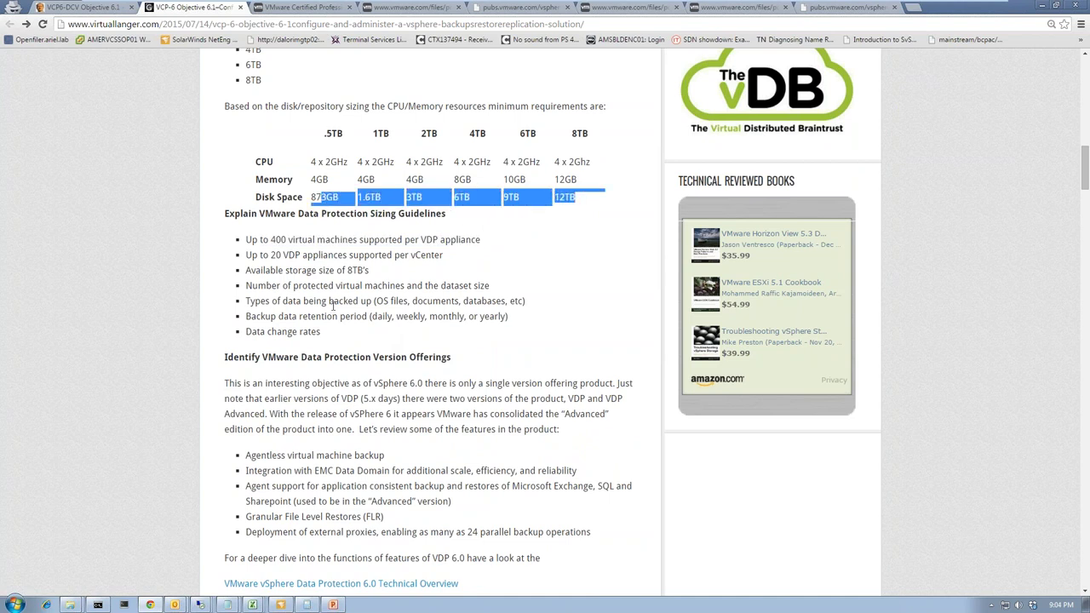
pyautogui.click(302, 303)
# Highlight the sizing factors for the number of protected virtual machines with dataset size and the backup data retention period
pyautogui.moveTo(290, 285)
pyautogui.mouseDown()
pyautogui.moveTo(470, 285)
pyautogui.moveTo(300, 286)
pyautogui.mouseUp()
pyautogui.click(368, 285)
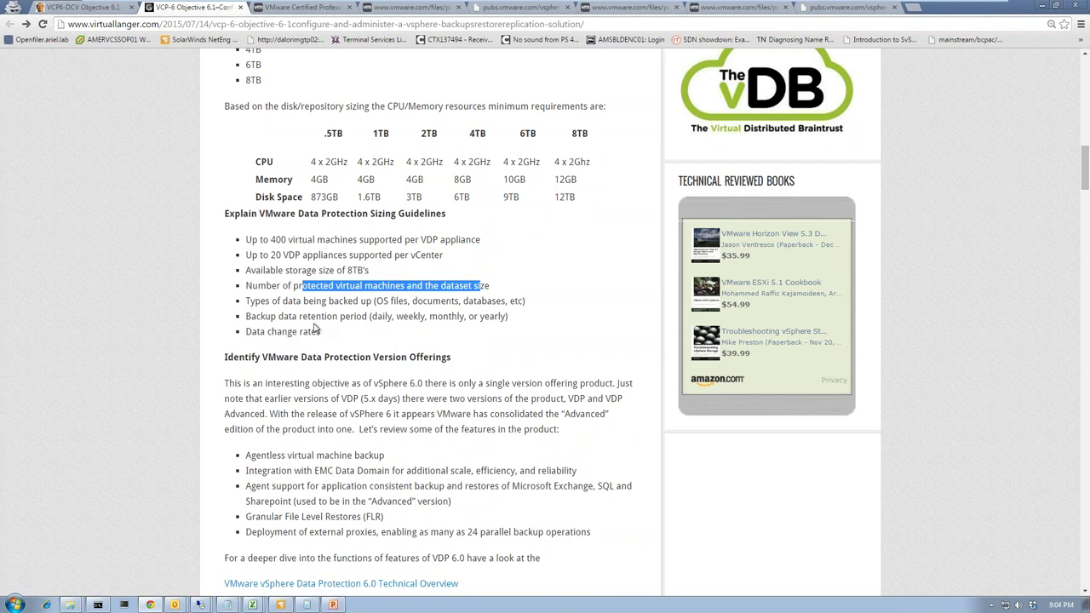
pyautogui.click(318, 326)
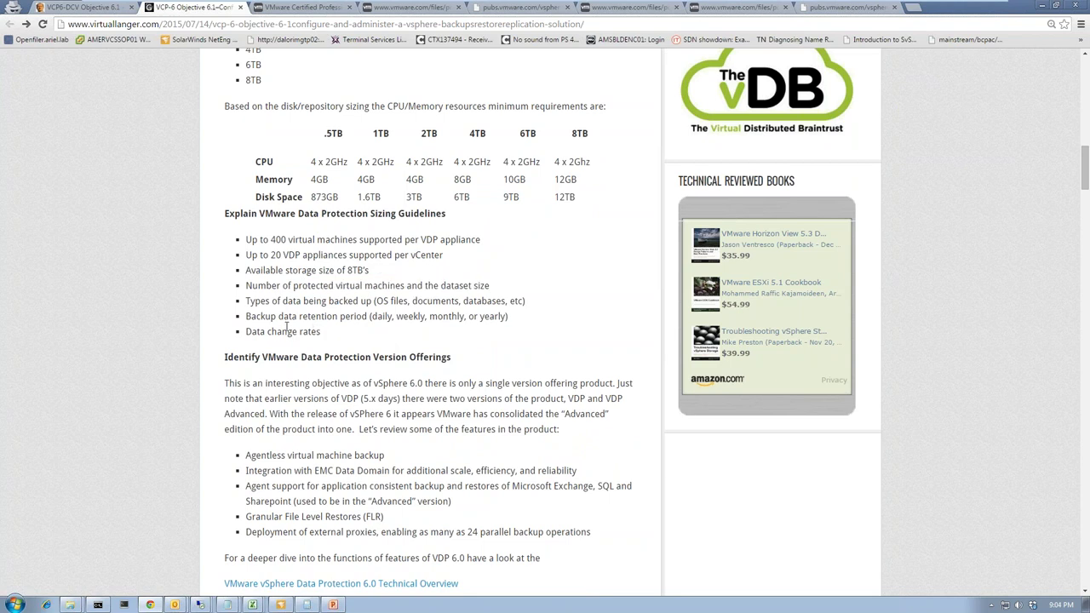
pyautogui.moveTo(282, 316); pyautogui.dragTo(511, 315)
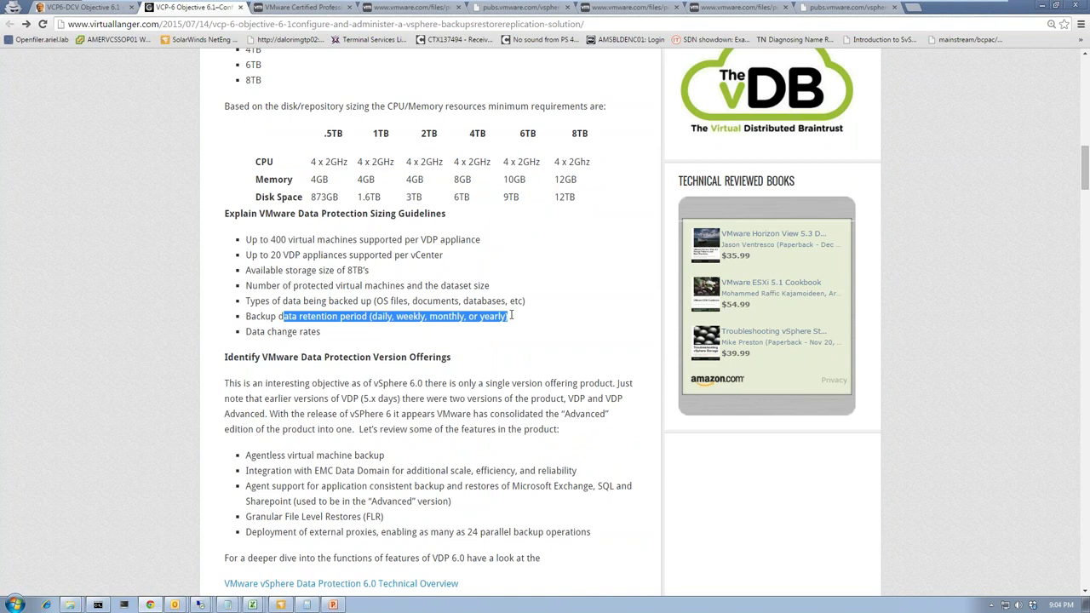
pyautogui.click(329, 336)
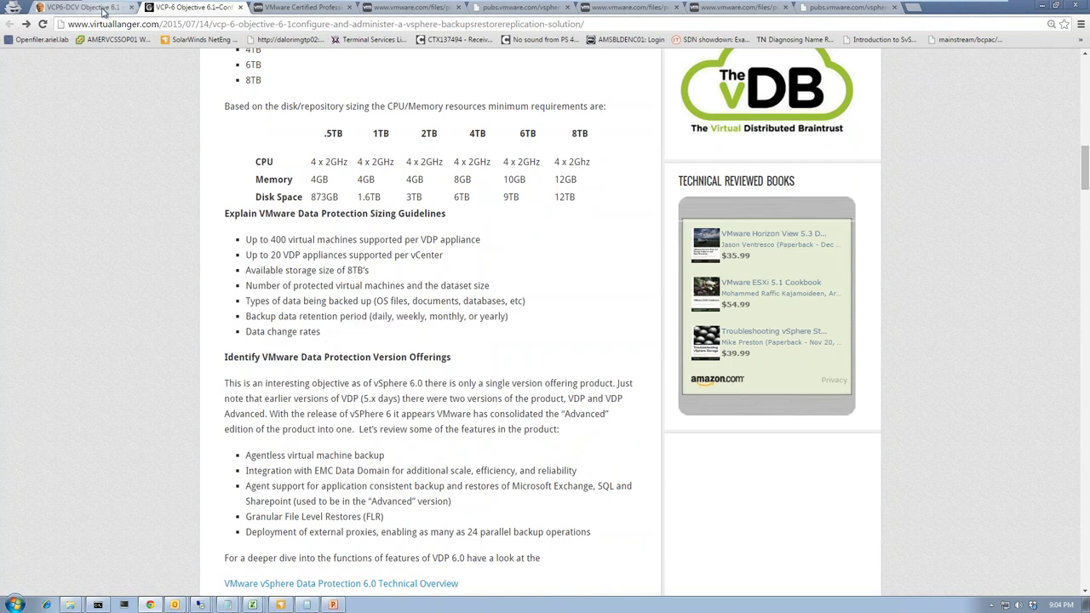
# Switch to the VCP6-DCV Objective 6.1 article on vladan.fr and highlight its paragraph on image level backups
pyautogui.click(85, 8)
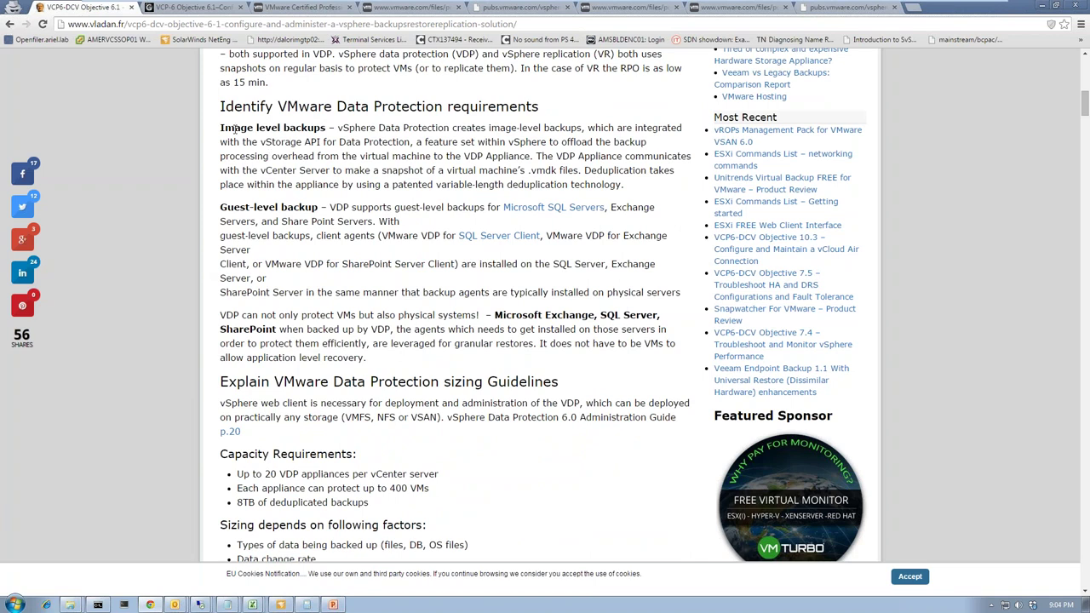
pyautogui.moveTo(498, 148); pyautogui.dragTo(630, 184)
pyautogui.click(255, 158)
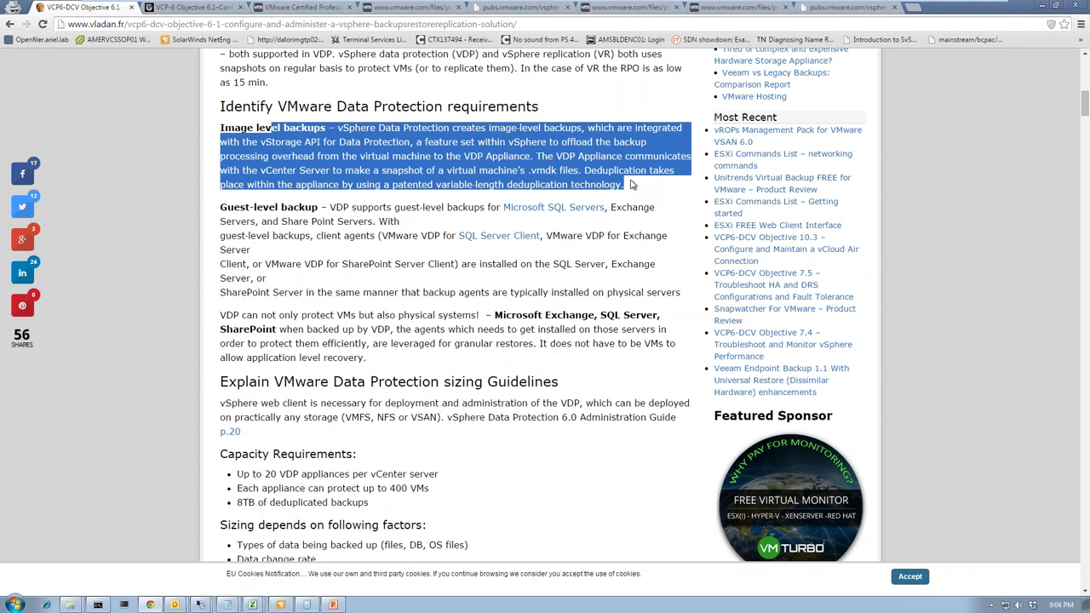
pyautogui.click(341, 134)
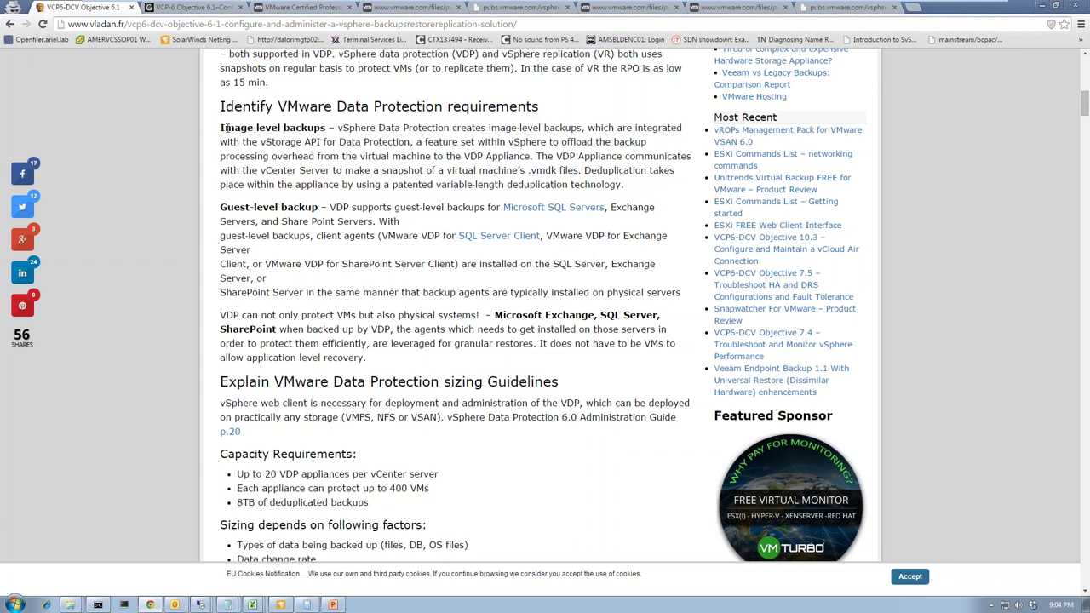
pyautogui.moveTo(225, 128); pyautogui.dragTo(326, 128)
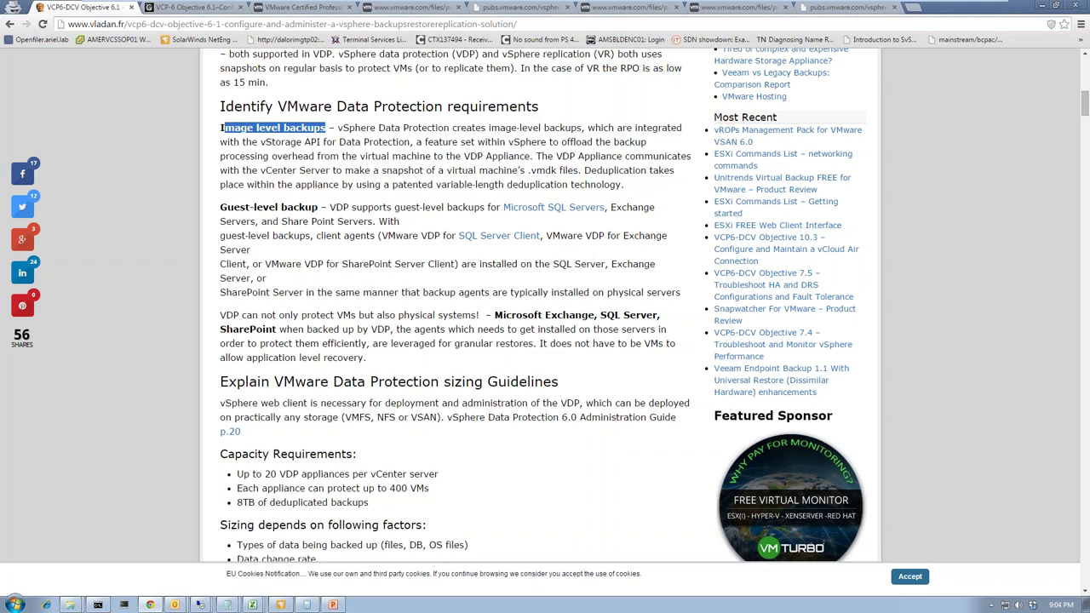
pyautogui.click(359, 170)
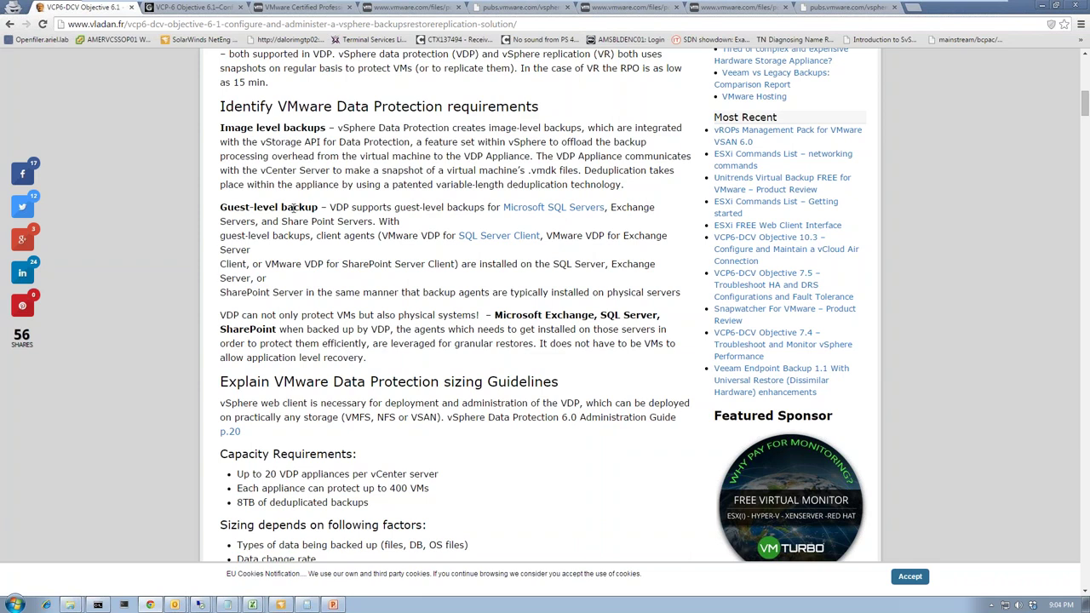
# Highlight the guest-level backup paragraph and the text on protecting physical Microsoft Exchange, SQL Server and SharePoint systems
pyautogui.moveTo(220, 208); pyautogui.dragTo(687, 290)
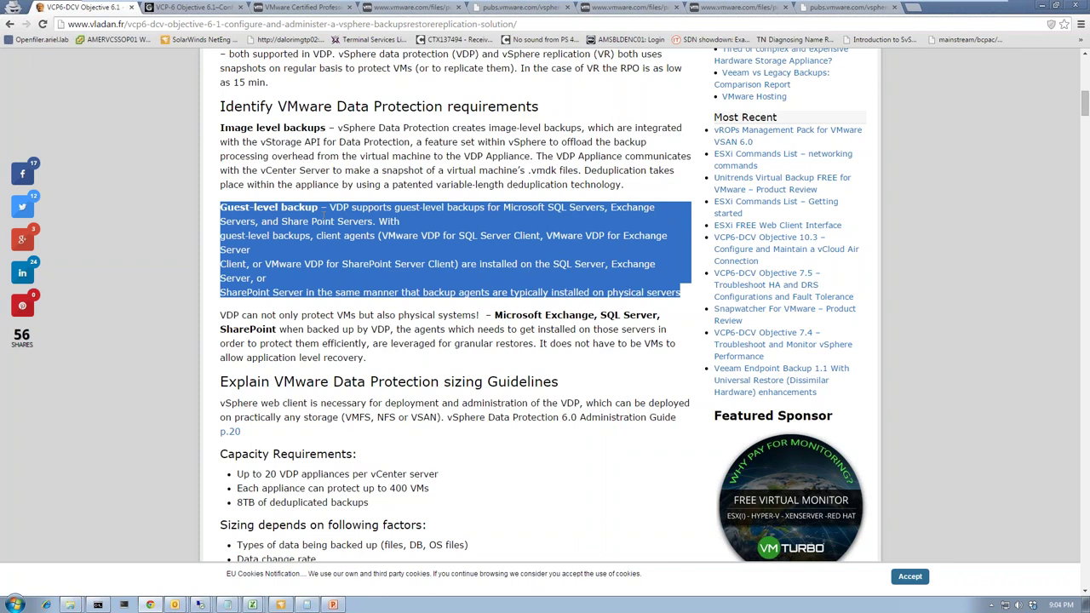
pyautogui.click(342, 270)
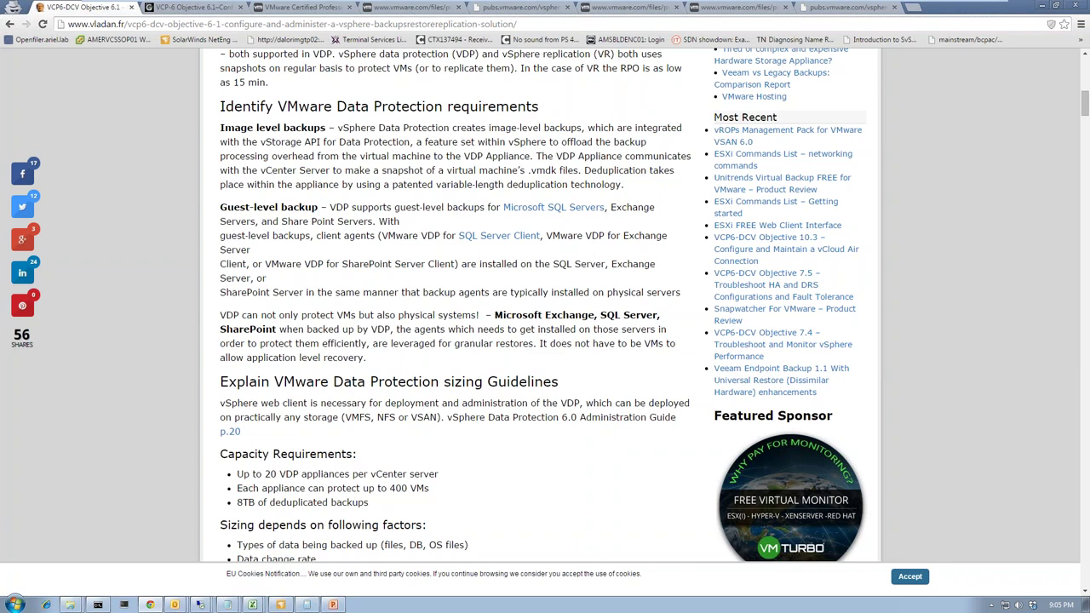
pyautogui.moveTo(355, 315); pyautogui.dragTo(456, 331)
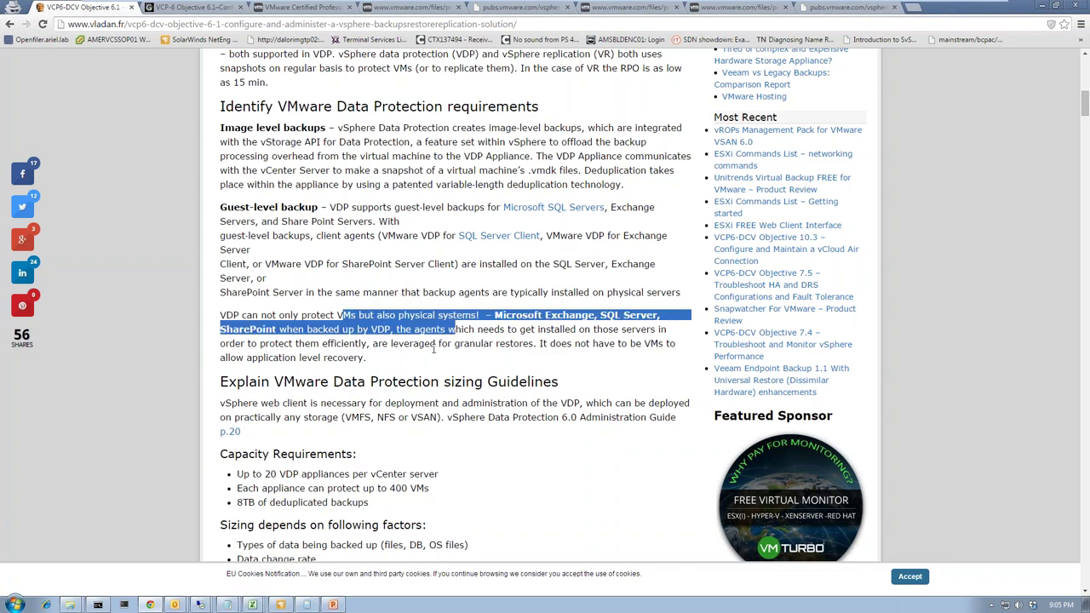
pyautogui.click(433, 348)
pyautogui.moveTo(350, 343)
pyautogui.mouseDown()
pyautogui.moveTo(531, 345)
pyautogui.moveTo(485, 315)
pyautogui.moveTo(348, 330)
pyautogui.mouseUp()
pyautogui.click(402, 343)
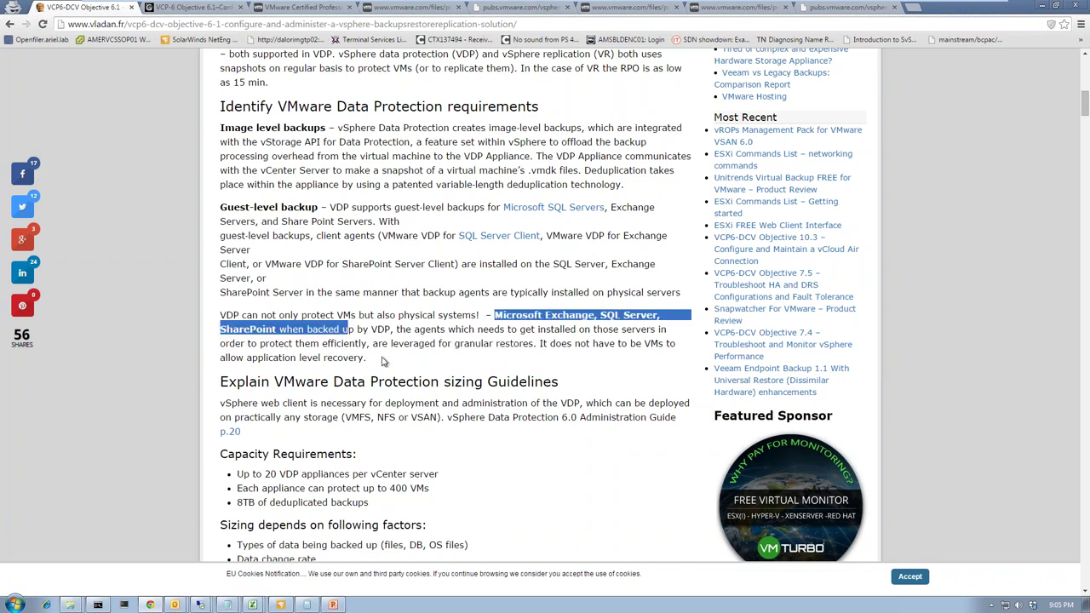
pyautogui.click(380, 345)
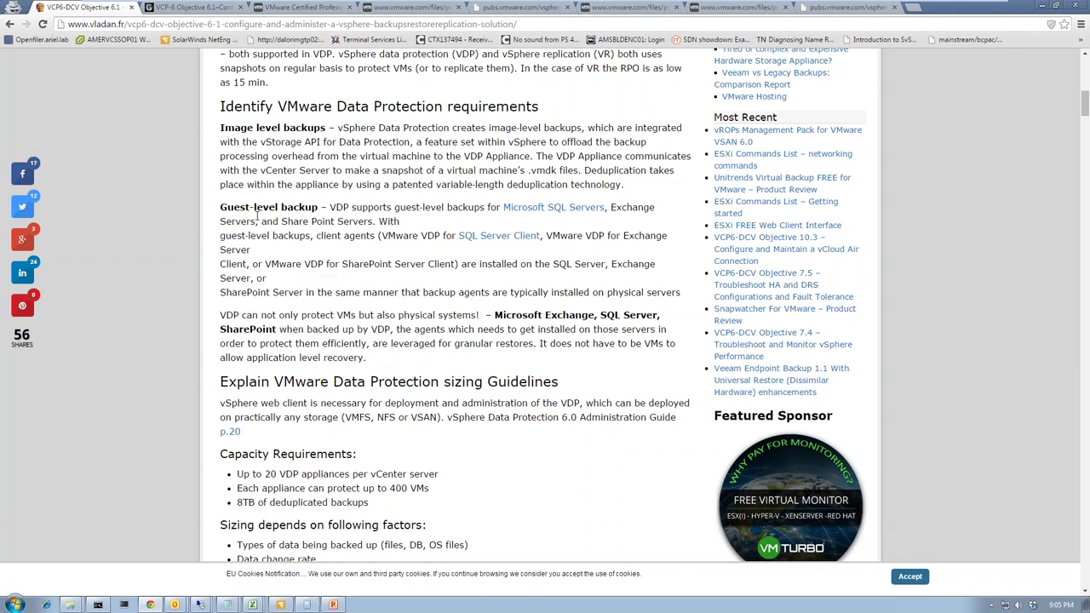
# Return to the virtuallanger.com article and highlight the Granular File Level Restores feature and the VDP version offerings heading
pyautogui.click(194, 9)
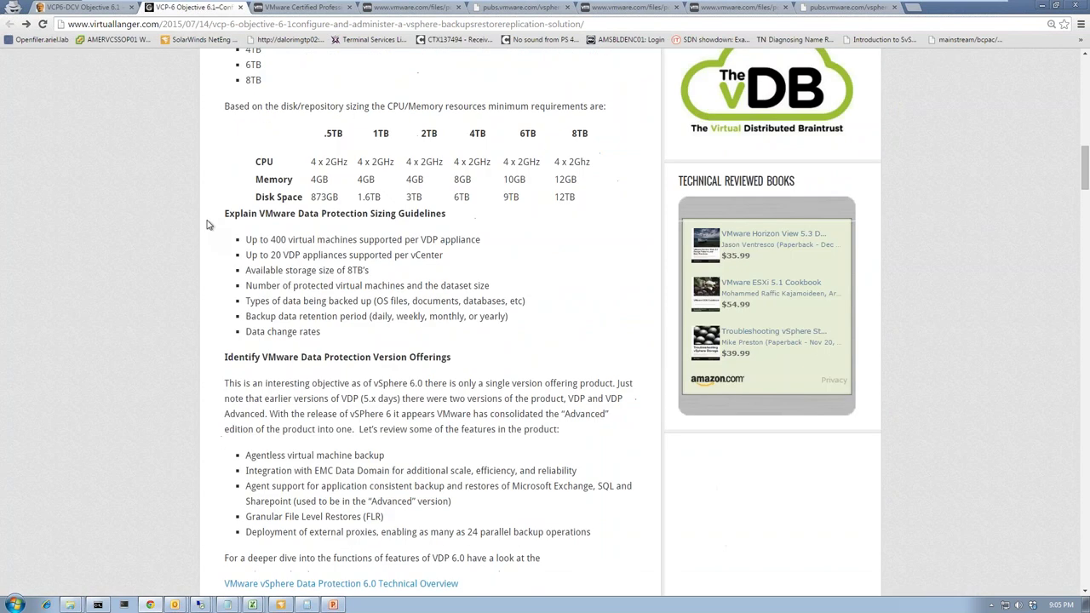
pyautogui.scroll(-1, 189, 347)
pyautogui.moveTo(255, 460); pyautogui.dragTo(389, 464)
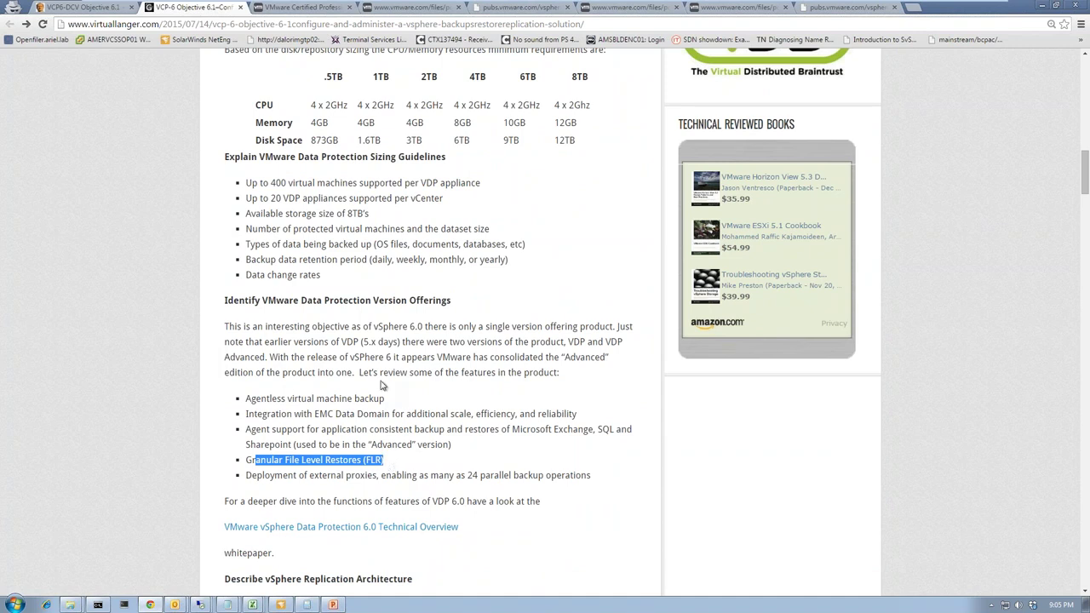
pyautogui.click(371, 413)
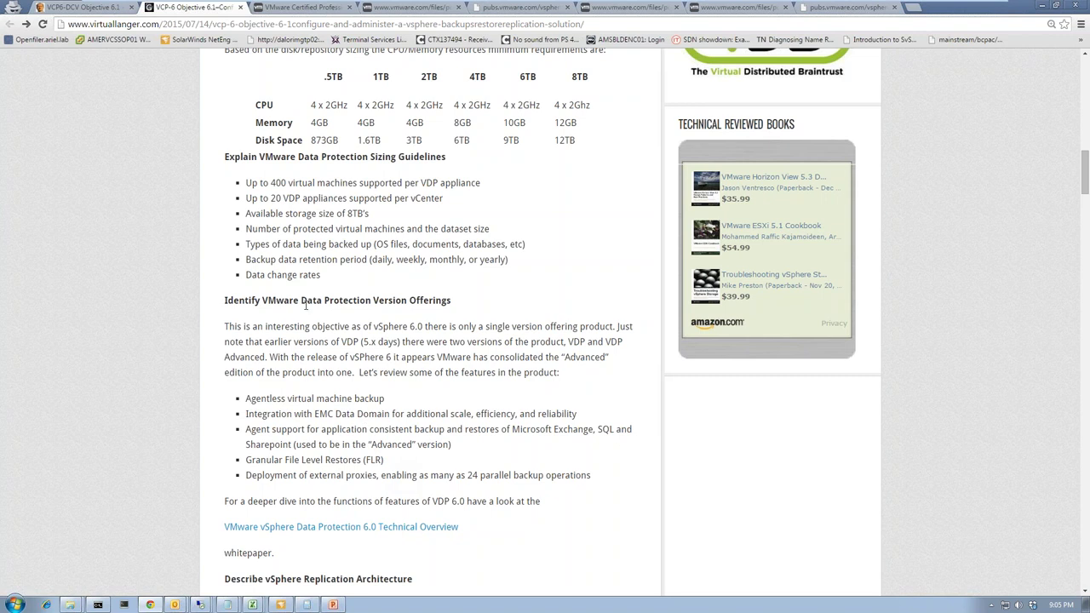
pyautogui.moveTo(284, 300); pyautogui.dragTo(446, 300)
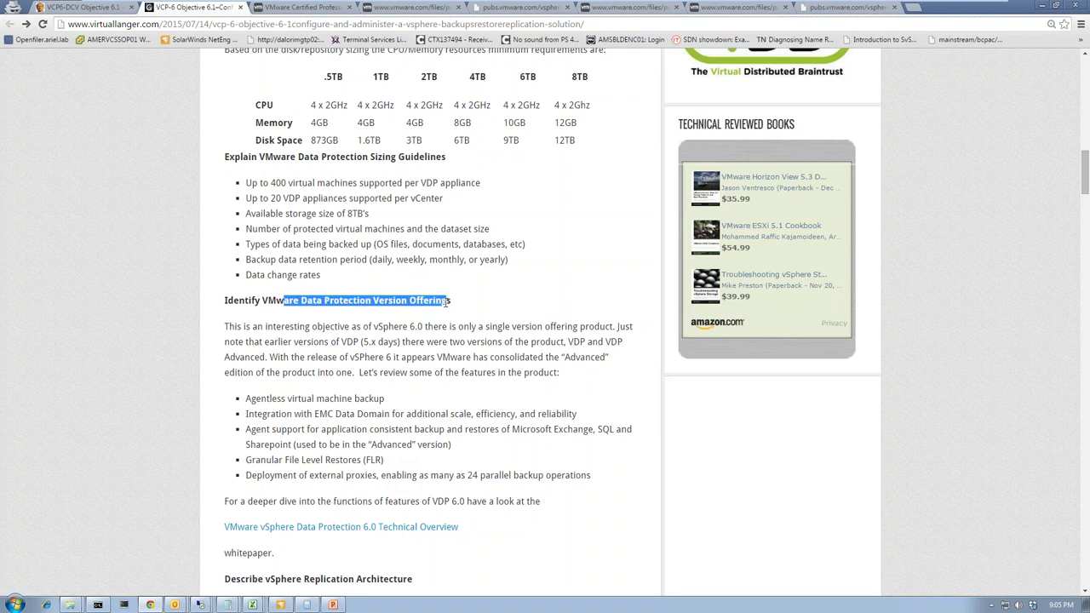
# In the vladan.fr article's software requirements, highlight the vCenter 5.1 minimum with 5.5 recommended and the VDP repository filling note
pyautogui.click(81, 8)
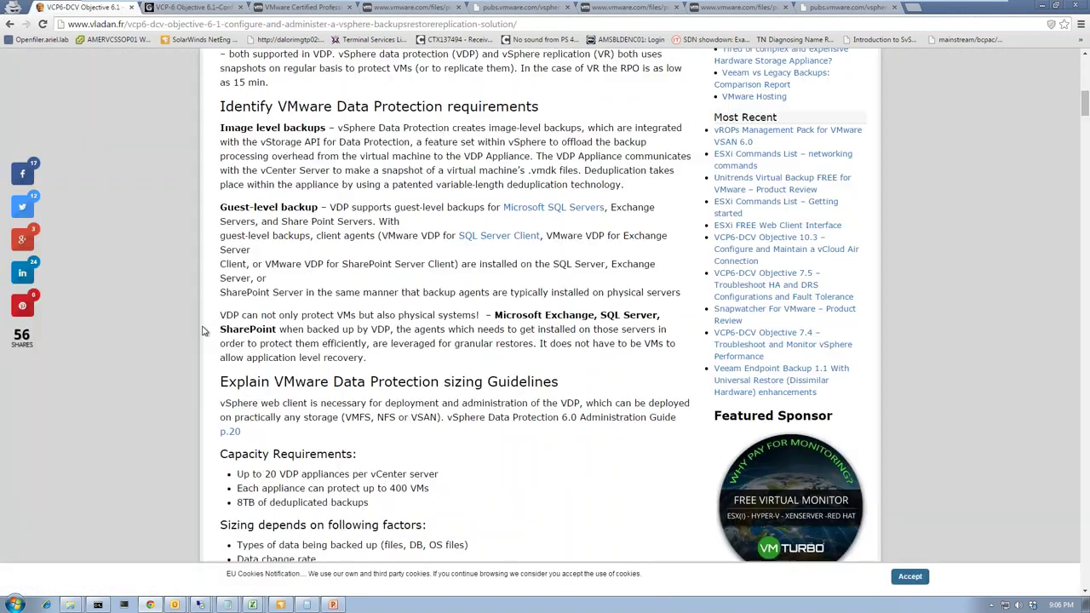
pyautogui.scroll(-3, 203, 330)
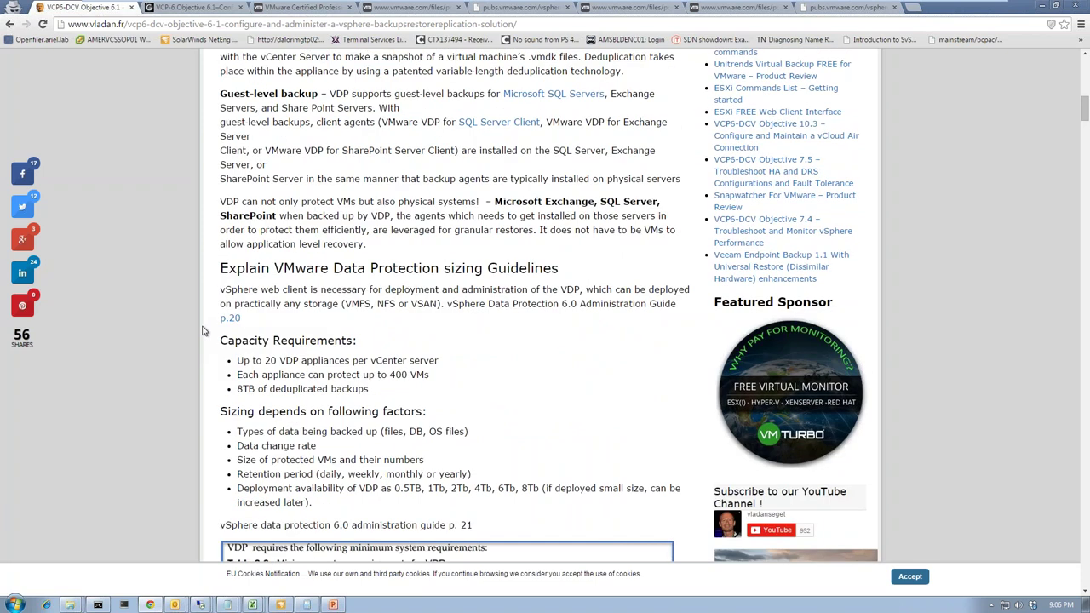
pyautogui.scroll(-3, 202, 330)
pyautogui.scroll(-3, 273, 247)
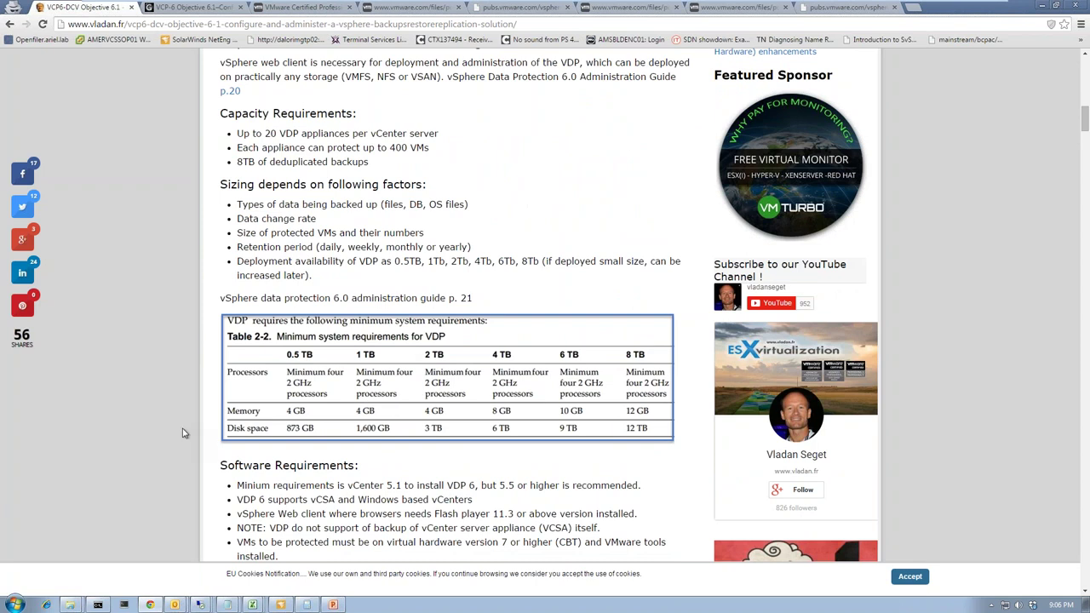
pyautogui.scroll(-1, 181, 432)
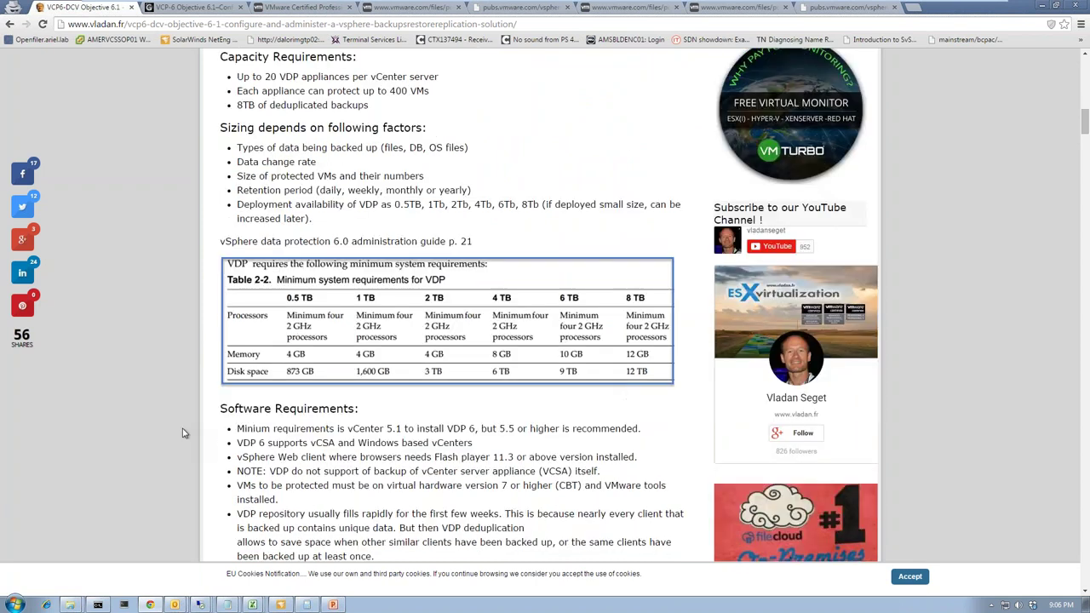
pyautogui.scroll(-3, 181, 433)
pyautogui.moveTo(348, 258); pyautogui.dragTo(582, 258)
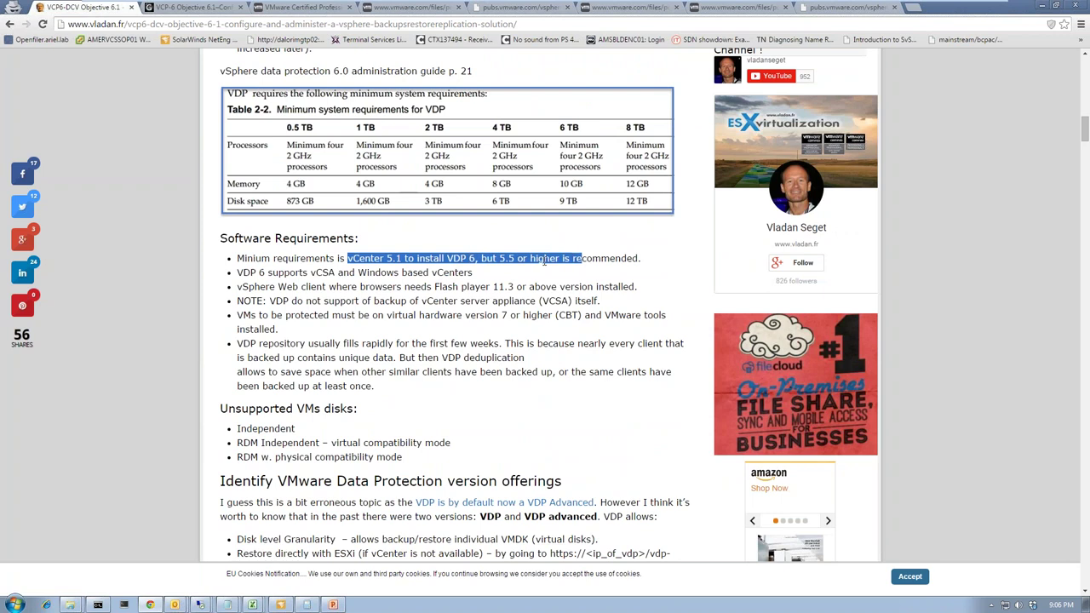
pyautogui.click(358, 329)
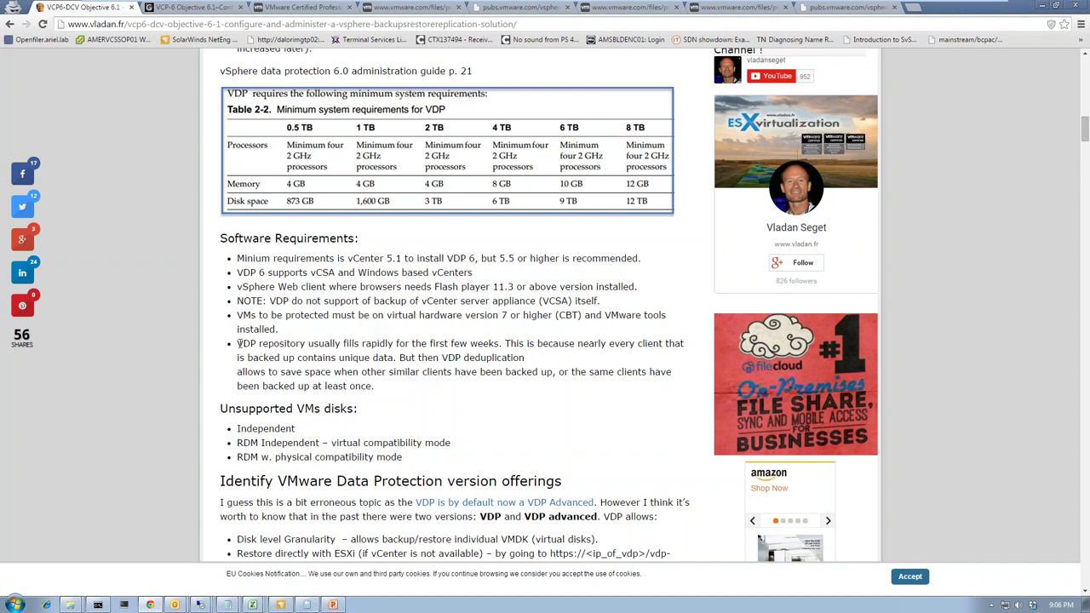
pyautogui.moveTo(240, 344); pyautogui.dragTo(379, 385)
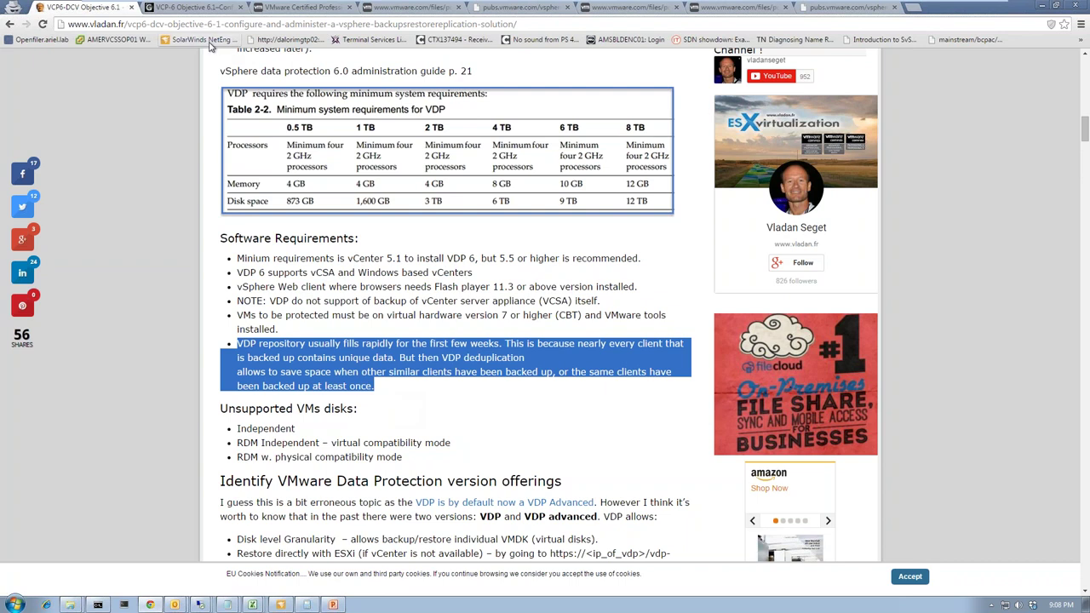
# Go back to the virtuallanger.com article and view the VDP version offerings through the start of vSphere Replication architecture
pyautogui.click(200, 7)
pyautogui.click(199, 311)
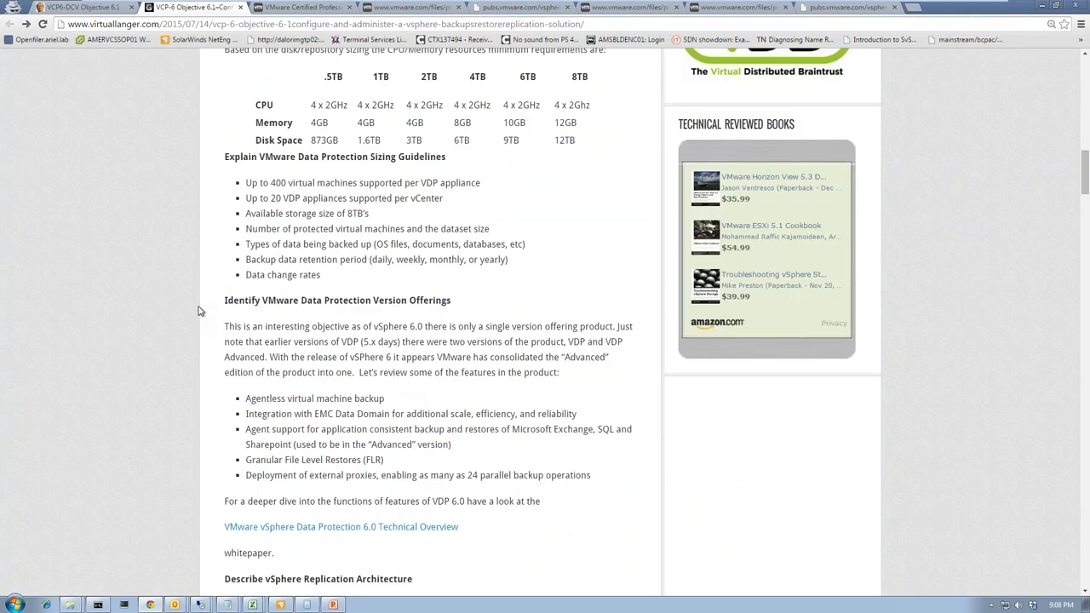
pyautogui.scroll(-5, 198, 310)
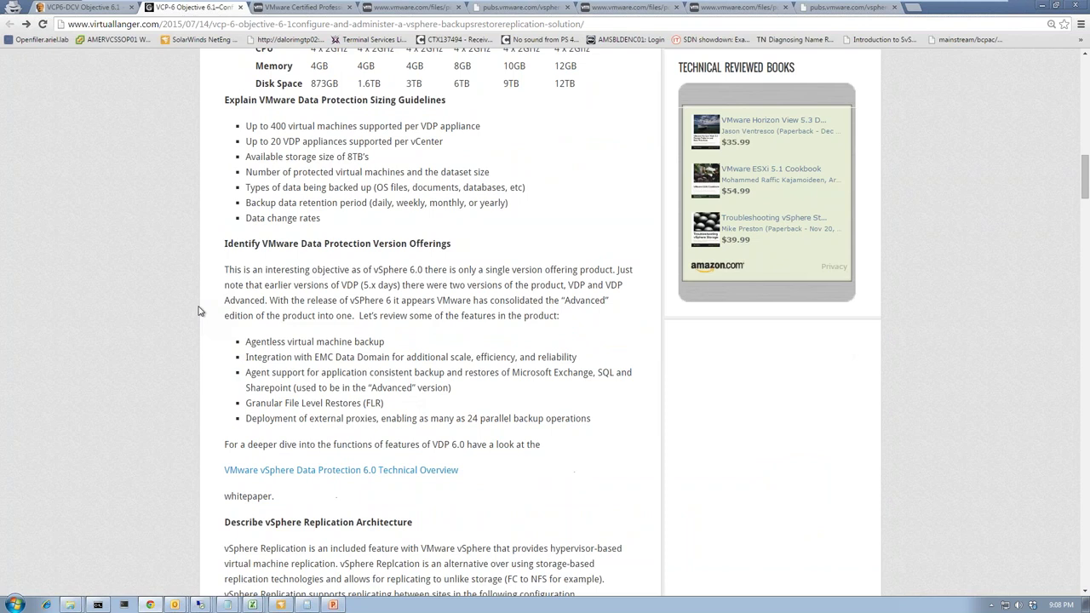
# Find the vSphere Data Protection 6.0 administration guide among the open documents and go to "Storage Capacity for Initial VDP Deployment" from its contents
pyautogui.hotkey('ctrl', '9')
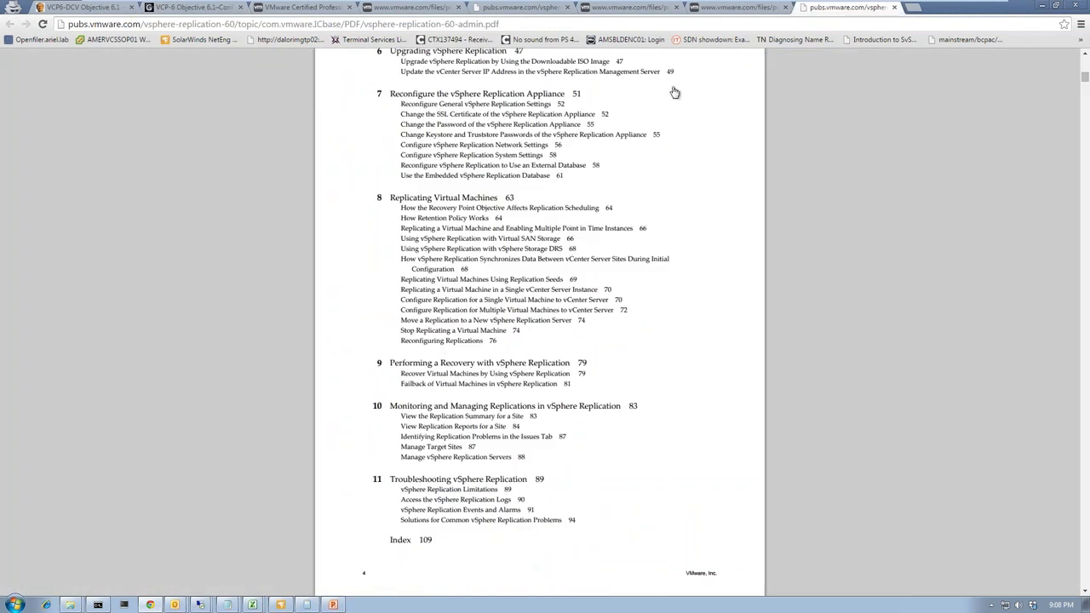
pyautogui.click(625, 8)
pyautogui.click(415, 8)
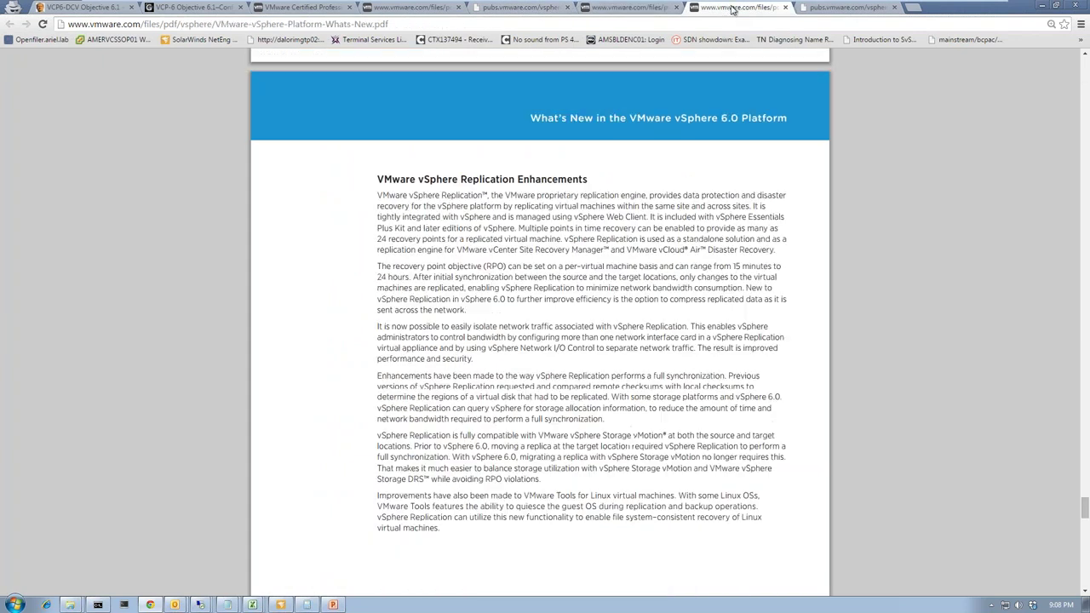
pyautogui.click(521, 8)
pyautogui.scroll(5, 482, 269)
pyautogui.scroll(3, 482, 269)
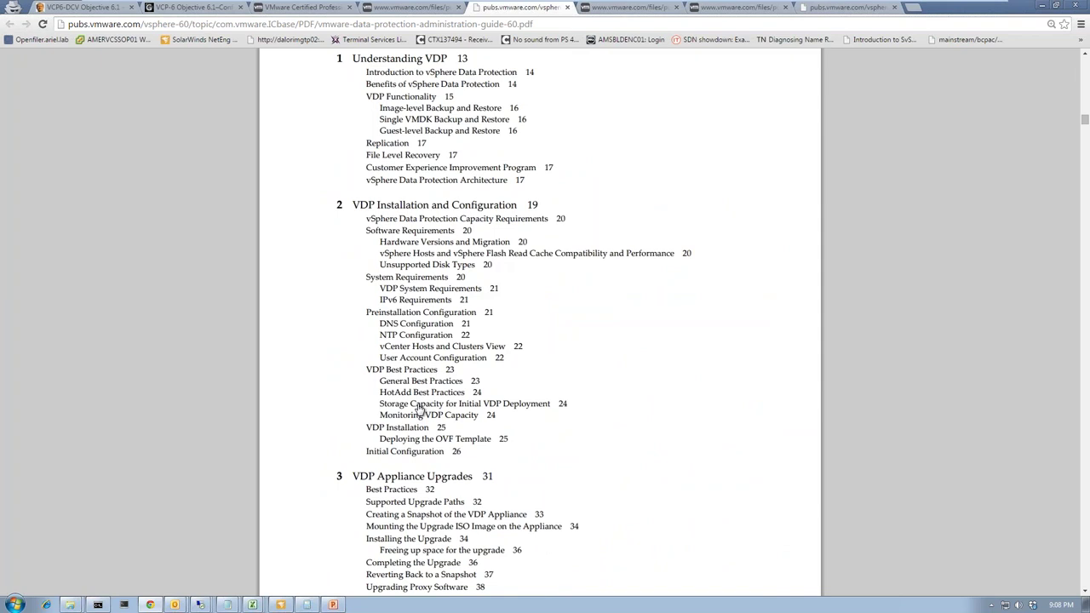
pyautogui.click(418, 408)
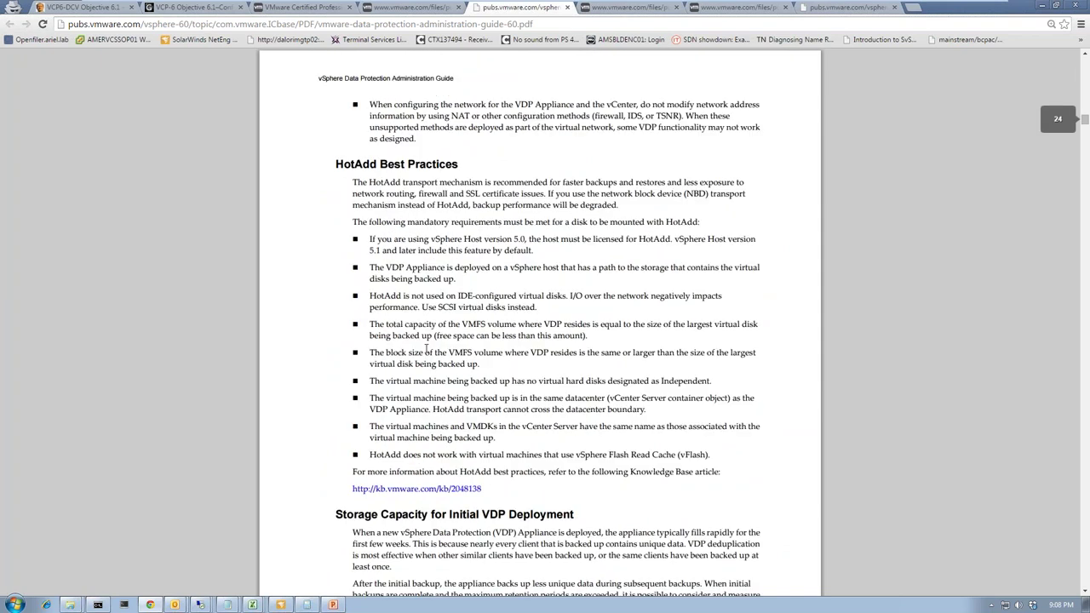
# Review Monitoring VDP Capacity in the guide, highlighting the guideline for exceeding 80% capacity and the rows of the capacity thresholds table
pyautogui.scroll(-5, 426, 350)
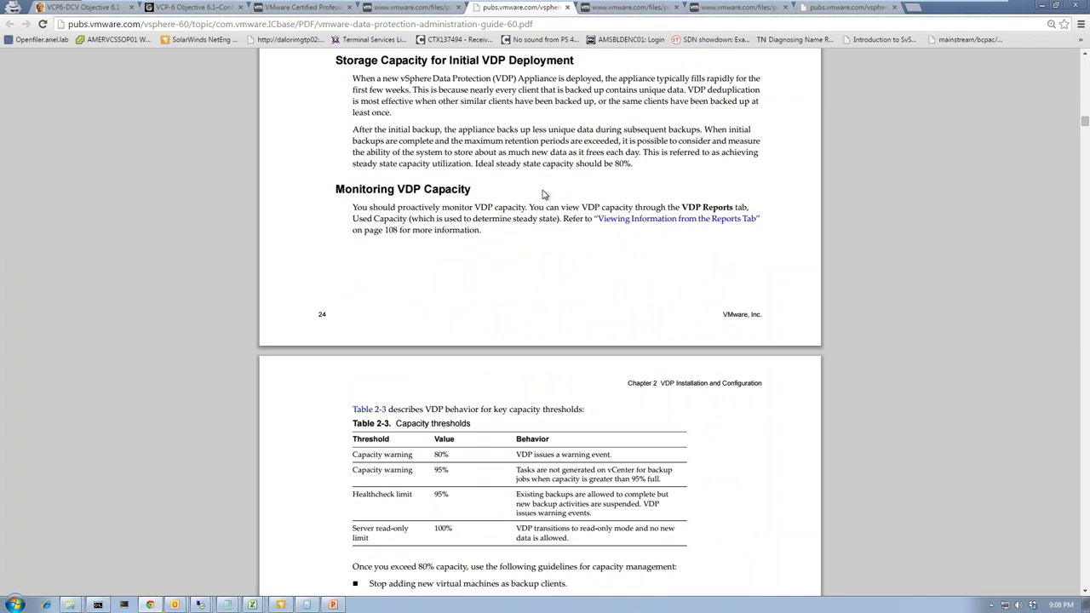
pyautogui.scroll(-2, 553, 321)
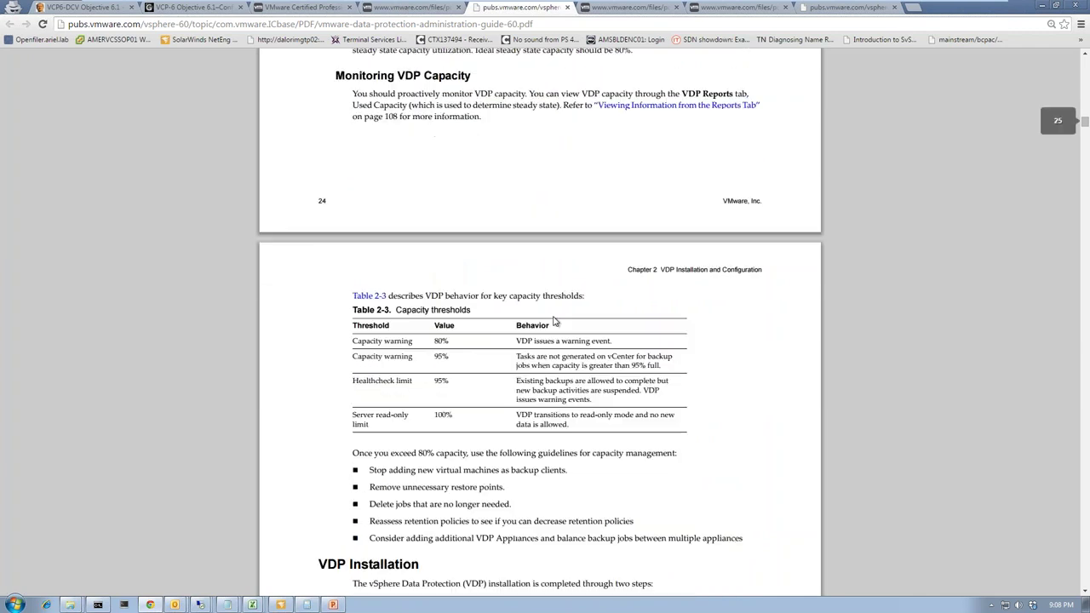
pyautogui.moveTo(407, 397); pyautogui.dragTo(552, 400)
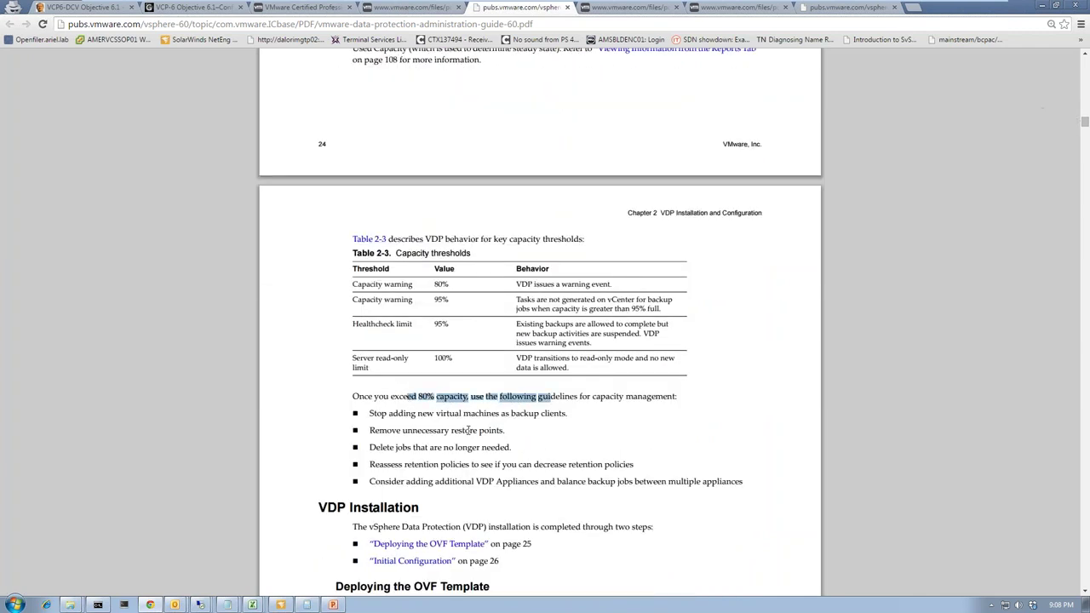
pyautogui.click(387, 397)
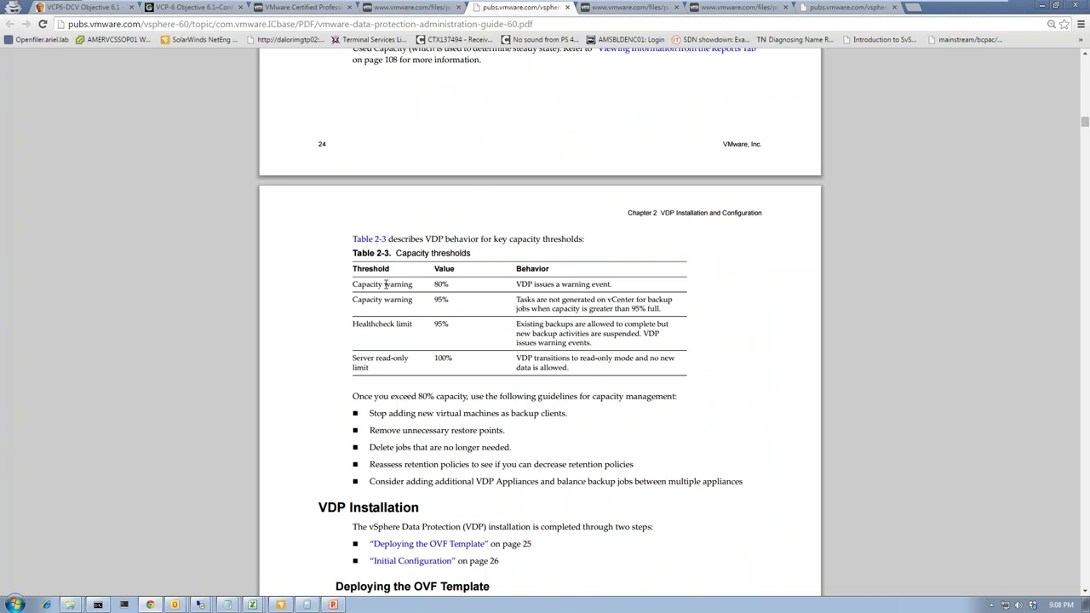
pyautogui.moveTo(354, 284); pyautogui.dragTo(578, 347)
pyautogui.click(580, 369)
# Return to the guide's contents, find the VDP Disk Expansion chapter and go to its Pre-Expansion Requirements section
pyautogui.press('Home')
pyautogui.scroll(-10, 521, 336)
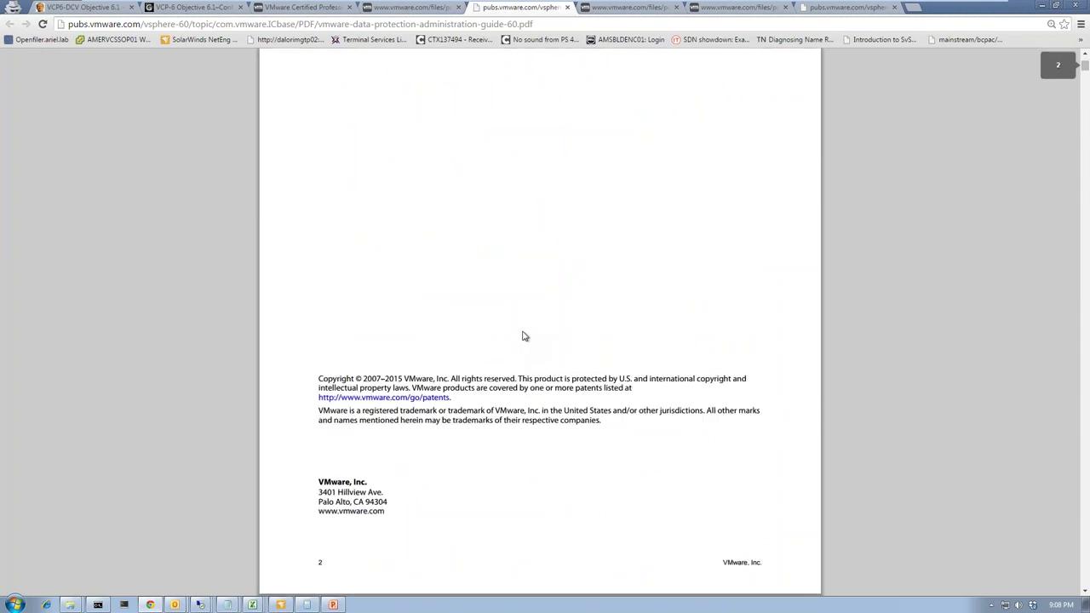
pyautogui.scroll(-10, 521, 334)
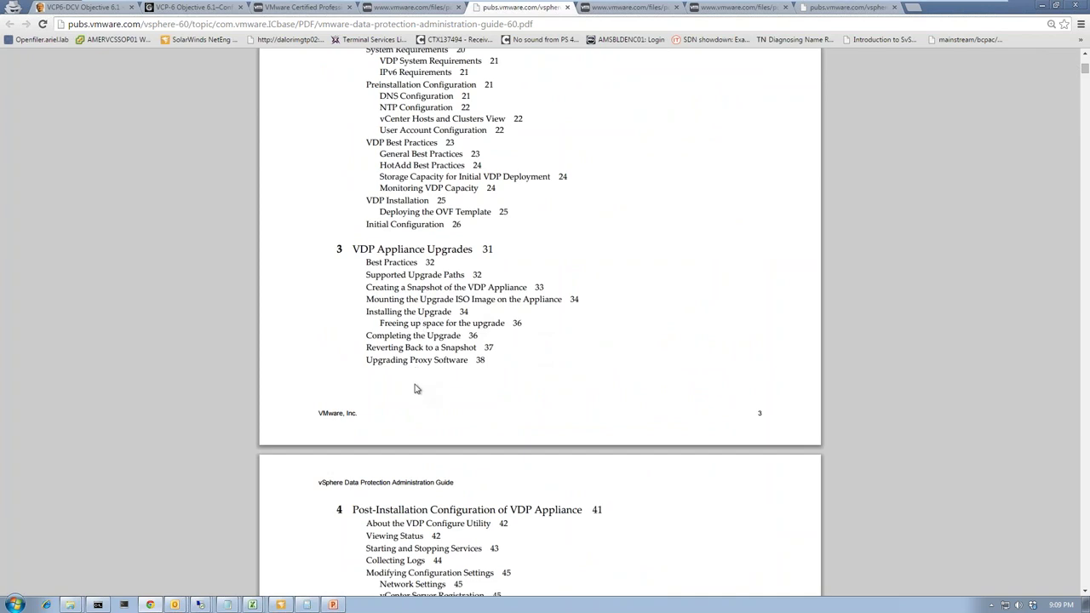
pyautogui.scroll(-5, 417, 388)
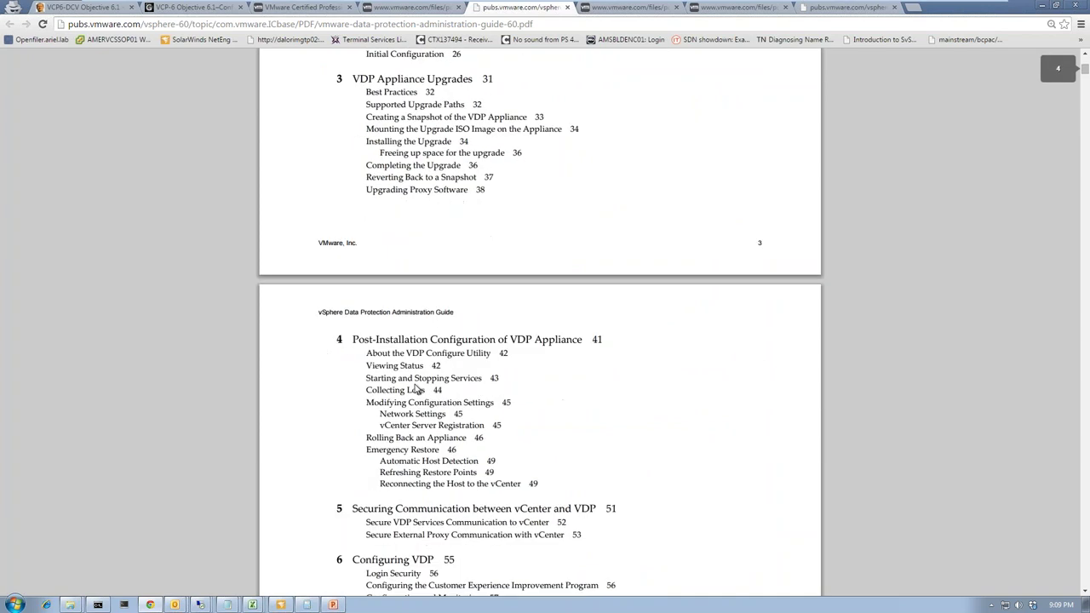
pyautogui.scroll(-3, 416, 388)
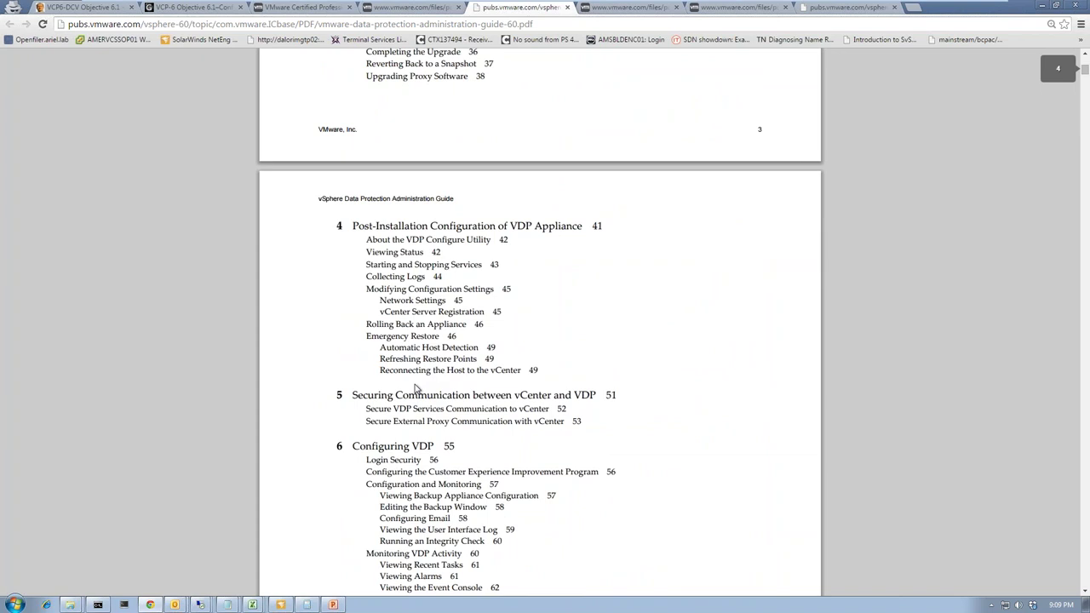
pyautogui.scroll(-1, 417, 388)
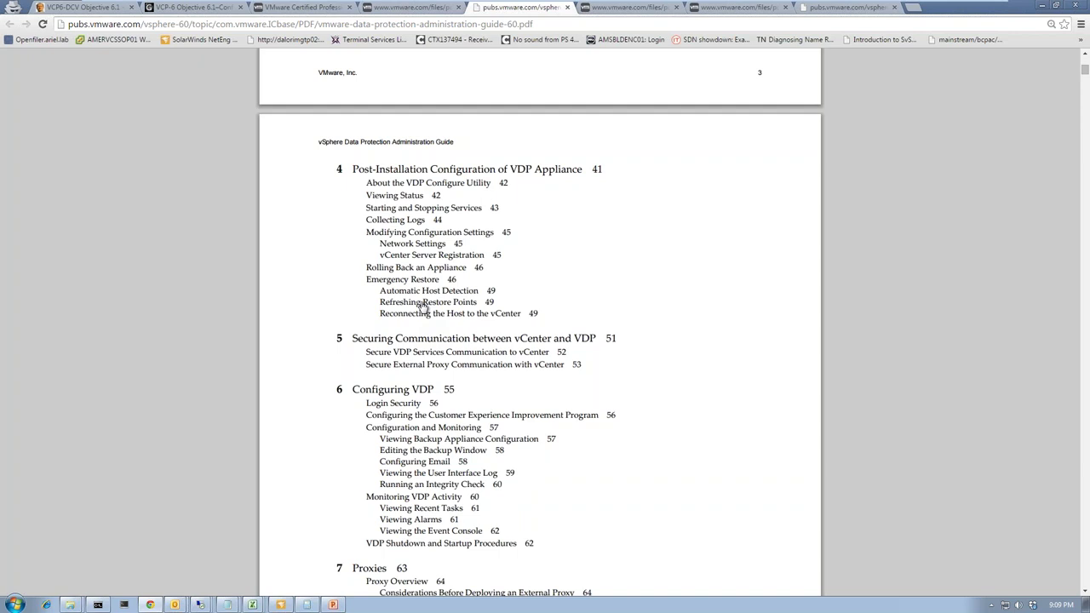
pyautogui.scroll(-3, 423, 307)
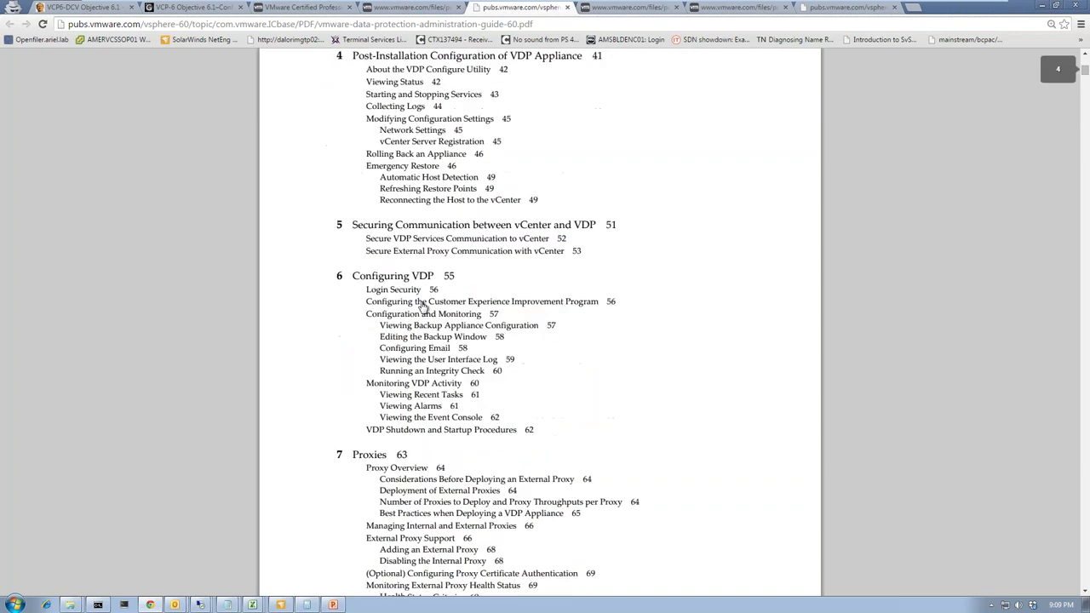
pyautogui.scroll(-13, 423, 305)
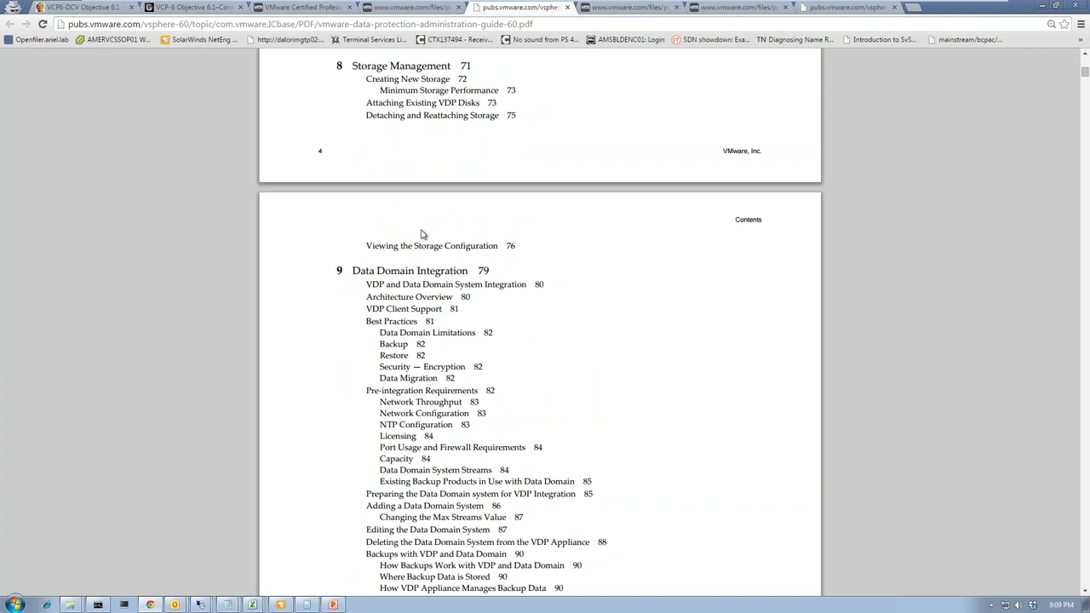
pyautogui.scroll(-3, 426, 337)
pyautogui.scroll(-10, 425, 337)
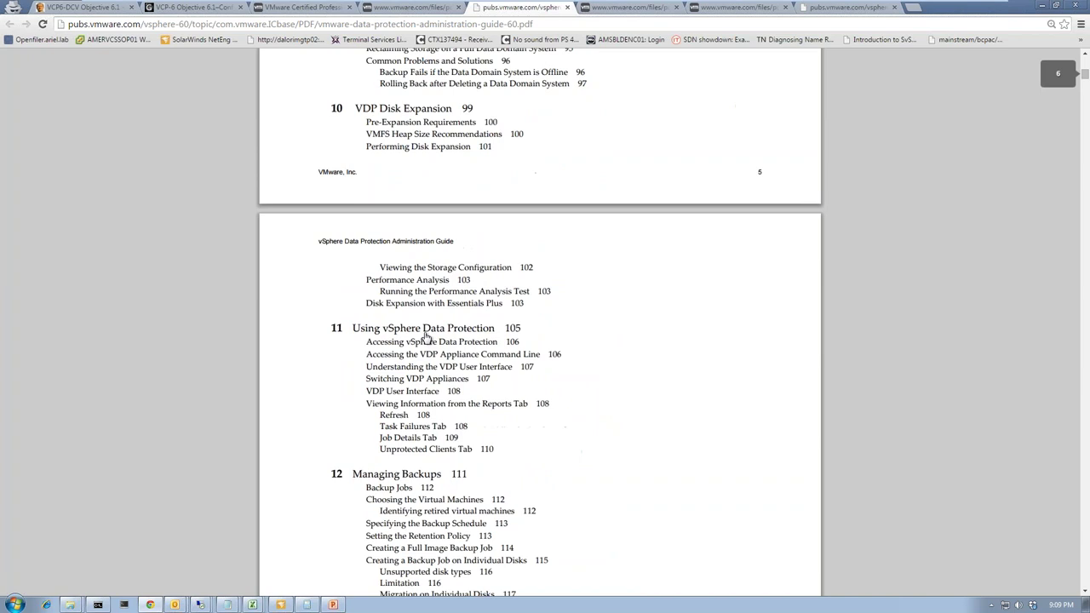
pyautogui.click(410, 110)
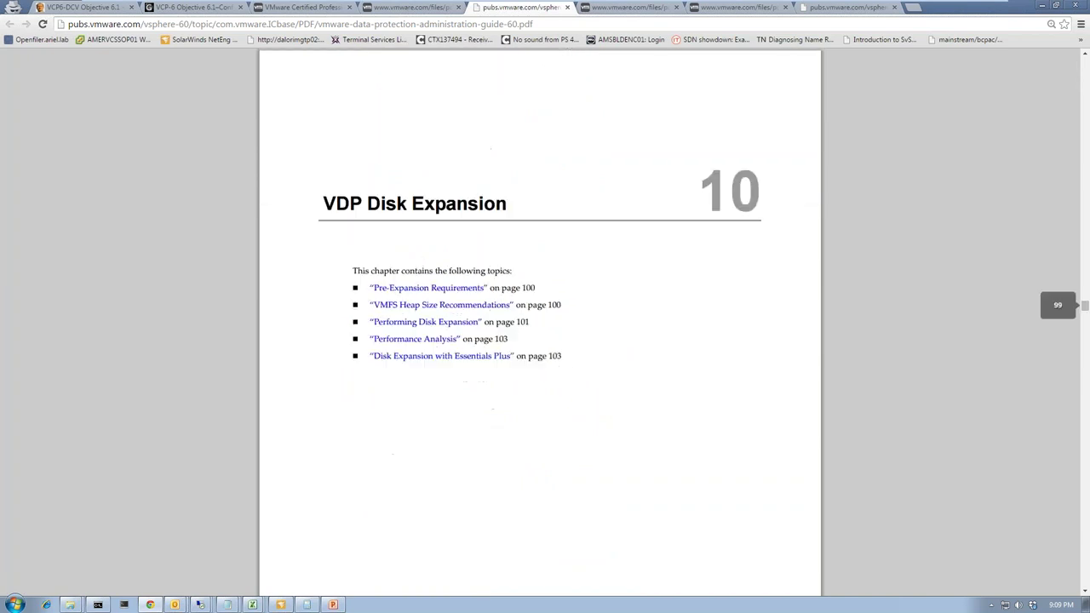
pyautogui.click(426, 287)
# In Pre-Expansion Requirements, highlight the minimum memory per VM line and the note about the Essentials Plus license
pyautogui.moveTo(474, 199); pyautogui.dragTo(604, 202)
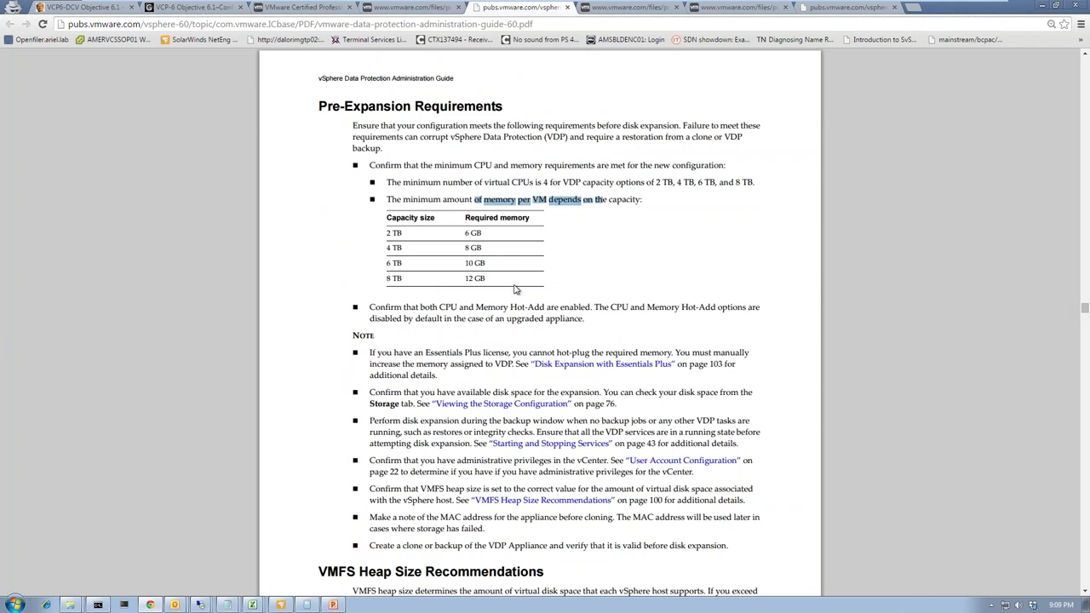
pyautogui.scroll(-1, 514, 289)
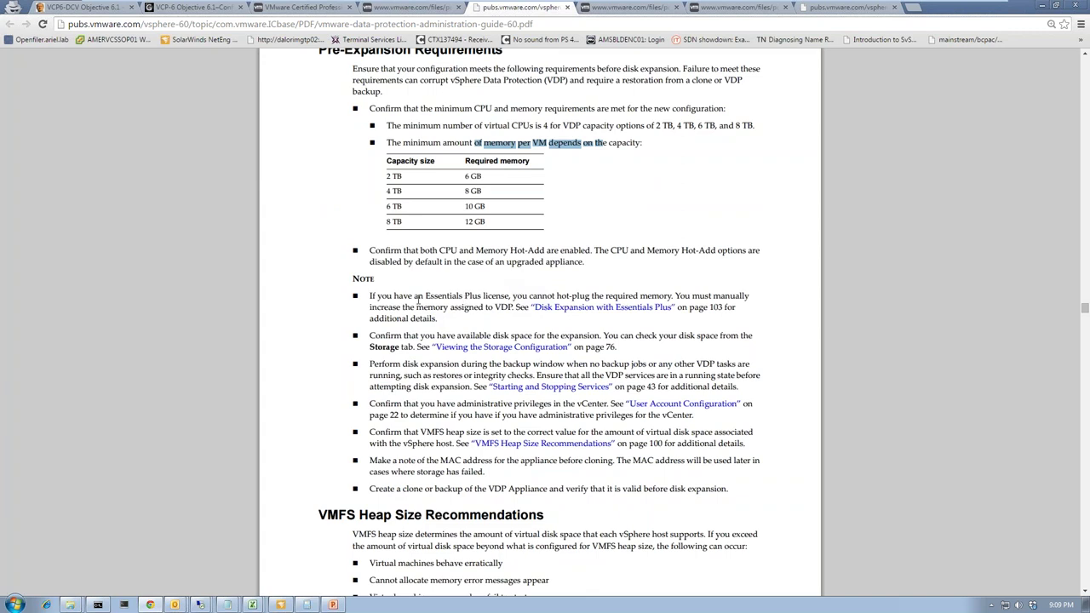
pyautogui.moveTo(405, 295); pyautogui.dragTo(484, 308)
pyautogui.click(470, 318)
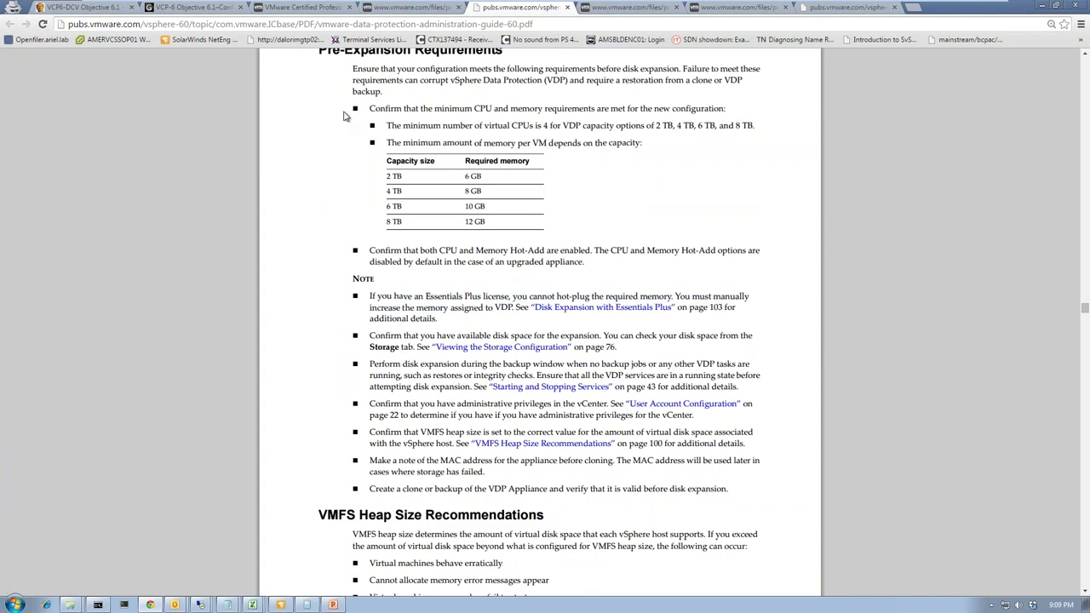
# Go back to the virtuallanger.com article and highlight the VMware Data Protection version offerings section with its feature list
pyautogui.click(195, 7)
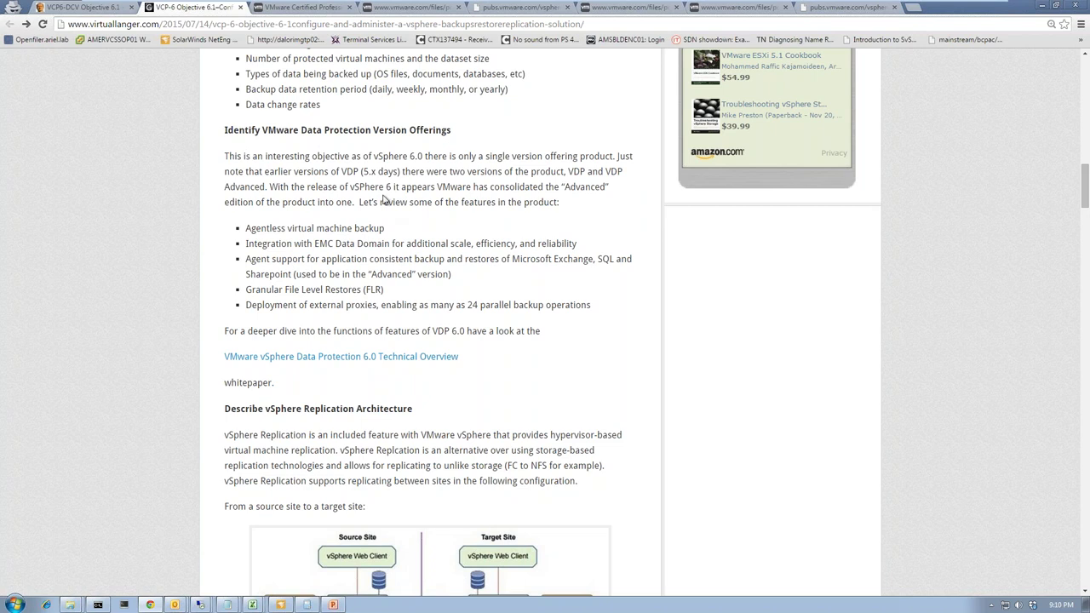
pyautogui.moveTo(225, 130); pyautogui.dragTo(409, 312)
pyautogui.click(408, 312)
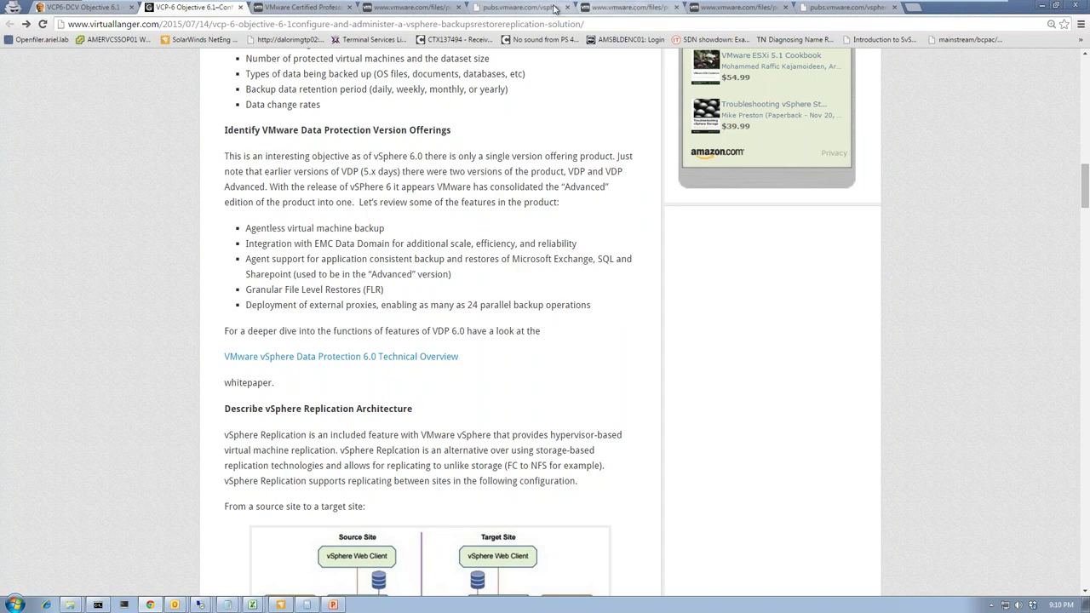
# Reopen the VDP administration guide and read from Pre-Expansion Requirements through the VMFS heap size settings to the Performing Disk Expansion procedure
pyautogui.click(520, 7)
pyautogui.scroll(2, 524, 103)
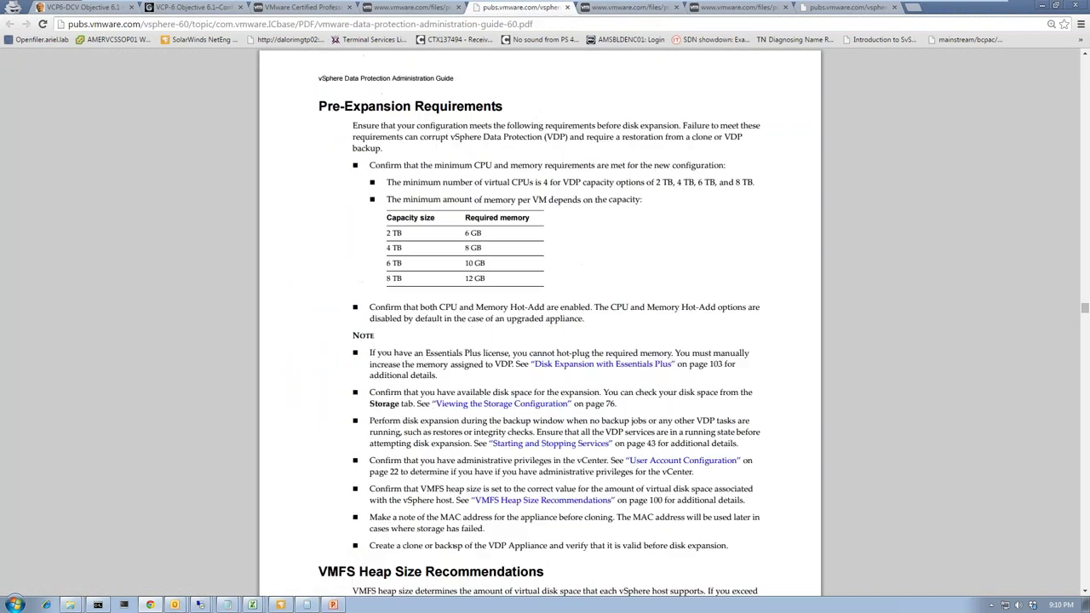
pyautogui.scroll(-2, 487, 205)
pyautogui.scroll(-10, 487, 205)
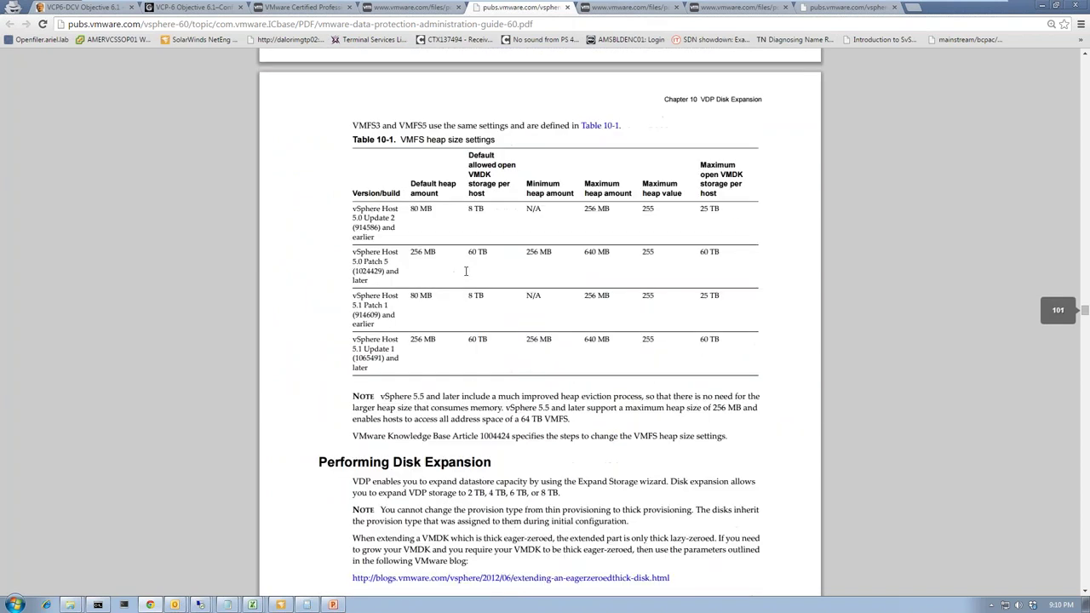
pyautogui.scroll(-3, 466, 270)
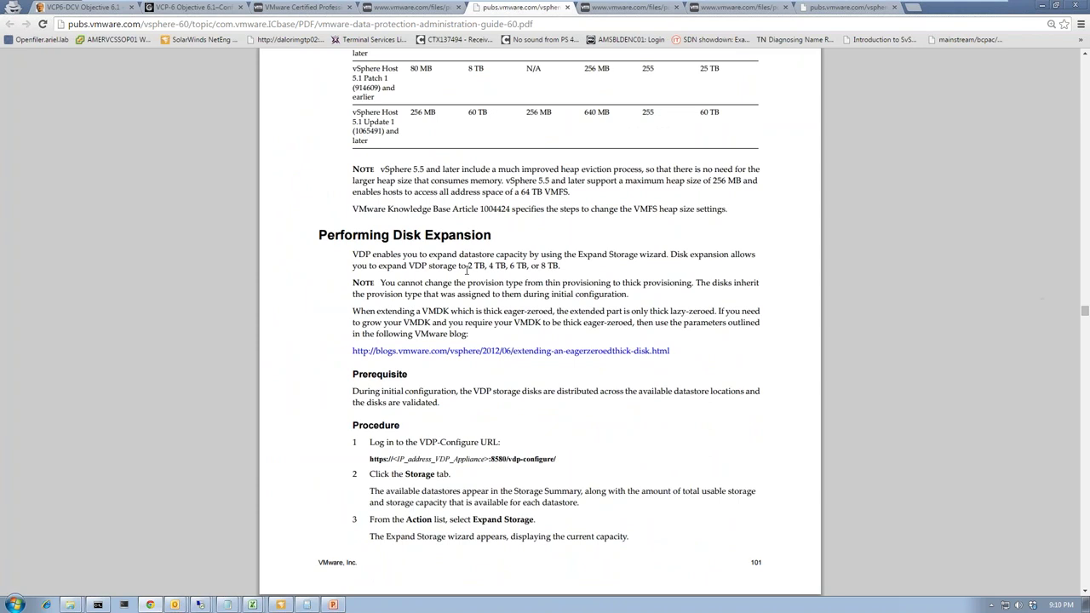
pyautogui.scroll(-1, 466, 277)
pyautogui.scroll(-3, 465, 277)
pyautogui.scroll(3, 540, 341)
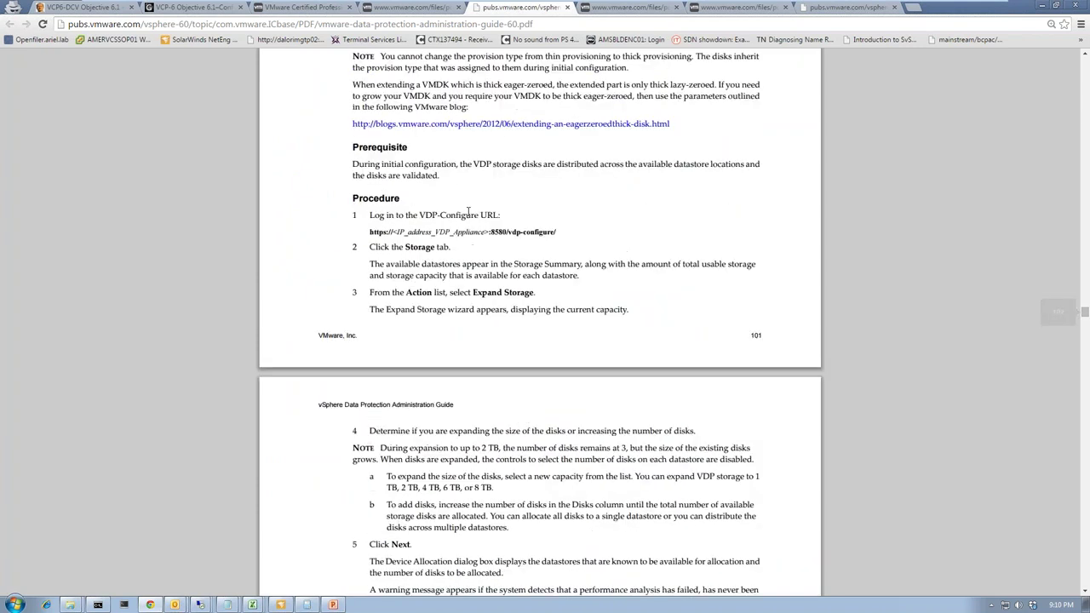
# On the VMware exam blueprint page, highlight the first four Objective 6.1 knowledge topics, from snapshot requirements to VDP version offerings
pyautogui.click(206, 8)
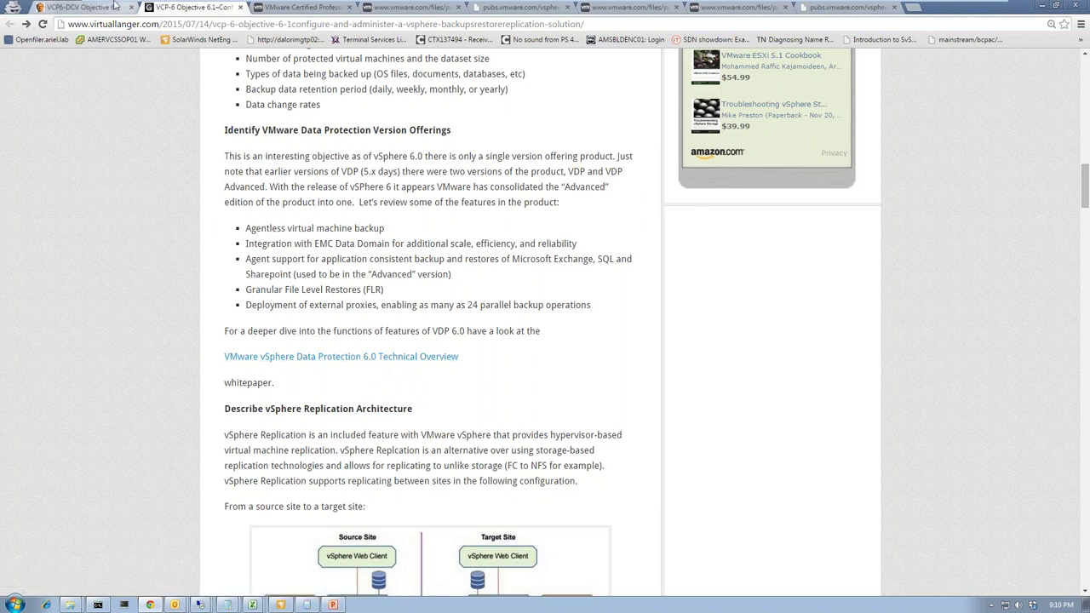
pyautogui.click(346, 5)
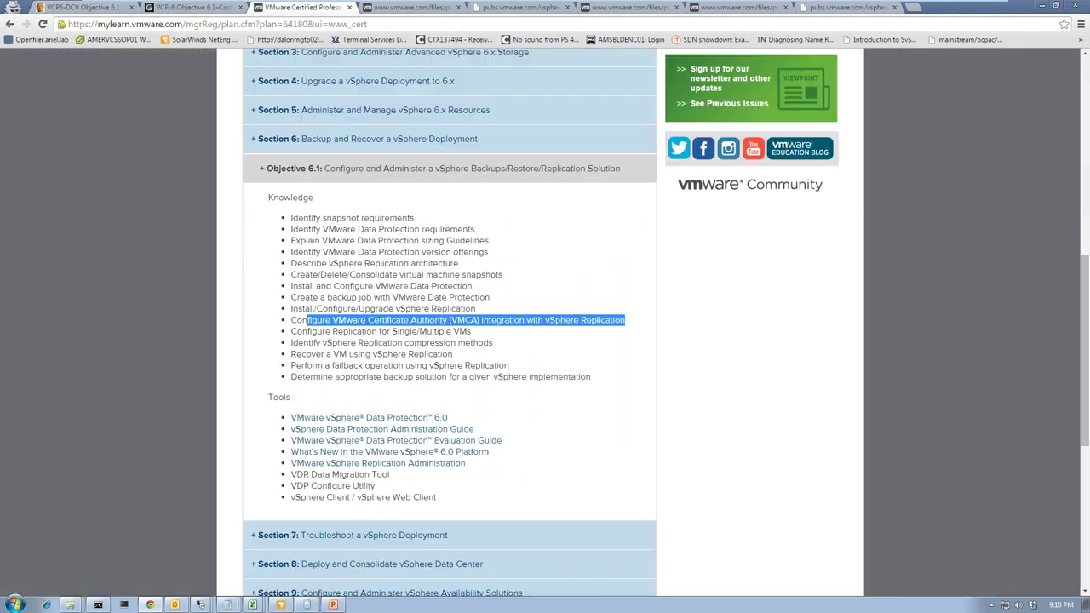
pyautogui.moveTo(488, 252); pyautogui.dragTo(275, 216)
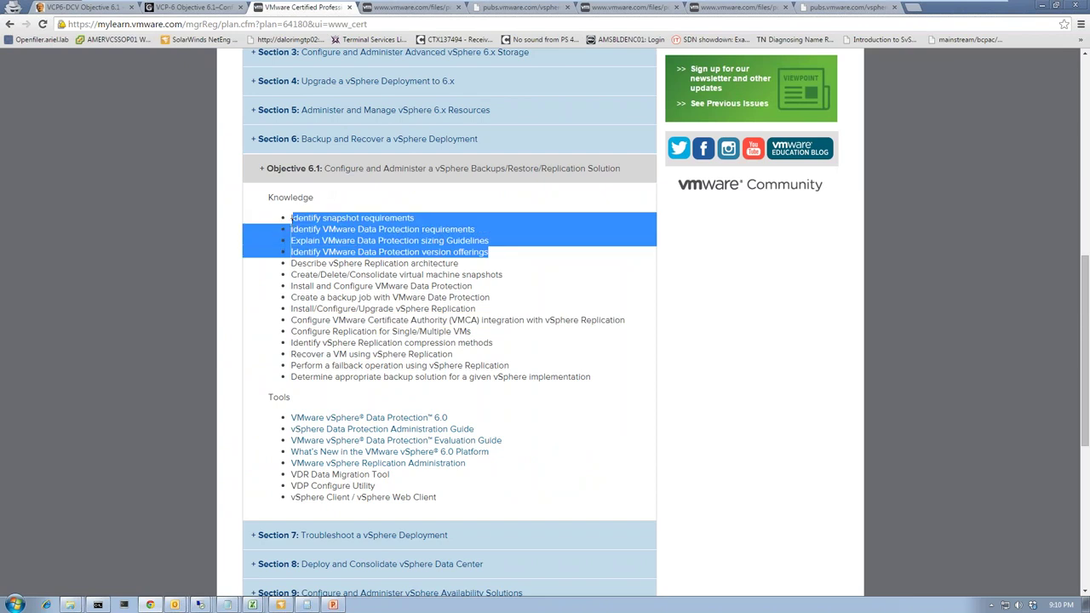
pyautogui.click(383, 264)
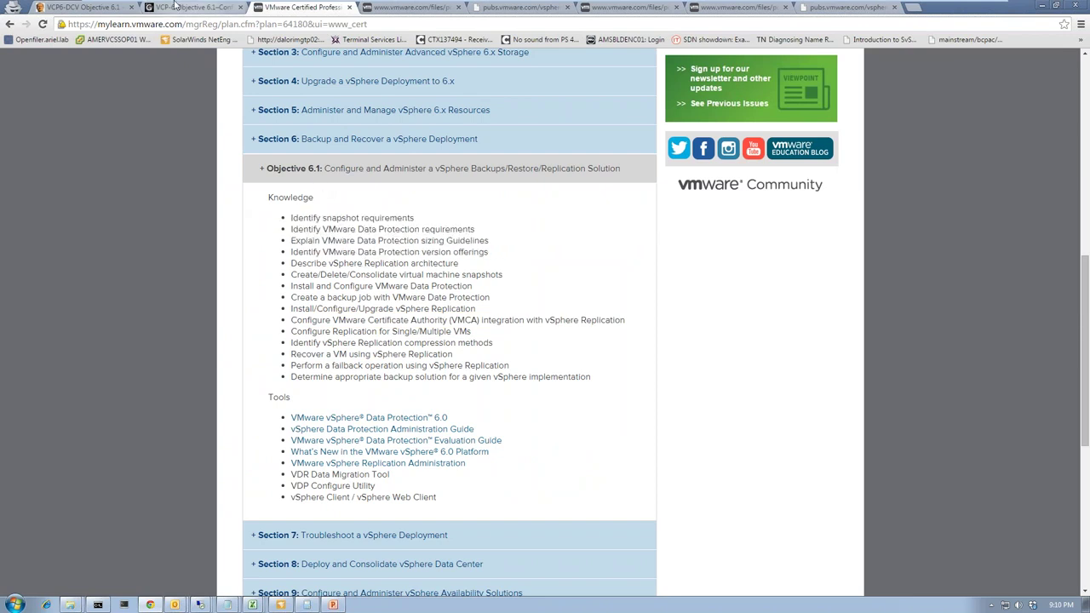
# In the vladan.fr article, read from VDP version offerings to vSphere Replication architecture and highlight the note that replication is a separate product
pyautogui.click(109, 10)
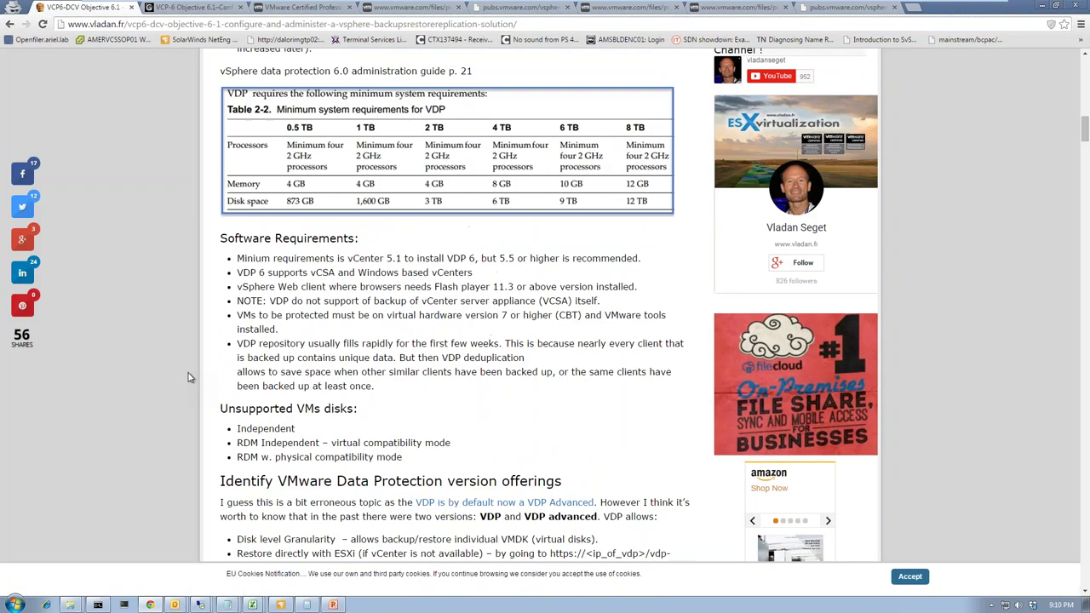
pyautogui.scroll(-1, 189, 377)
pyautogui.scroll(-3, 189, 377)
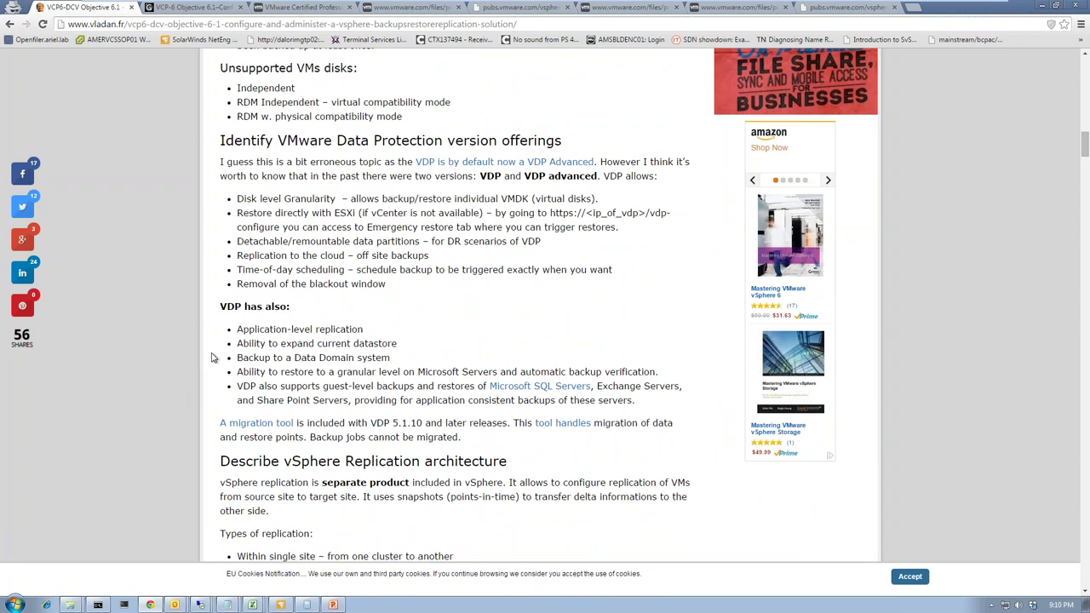
pyautogui.scroll(-3, 213, 358)
pyautogui.scroll(-1, 213, 357)
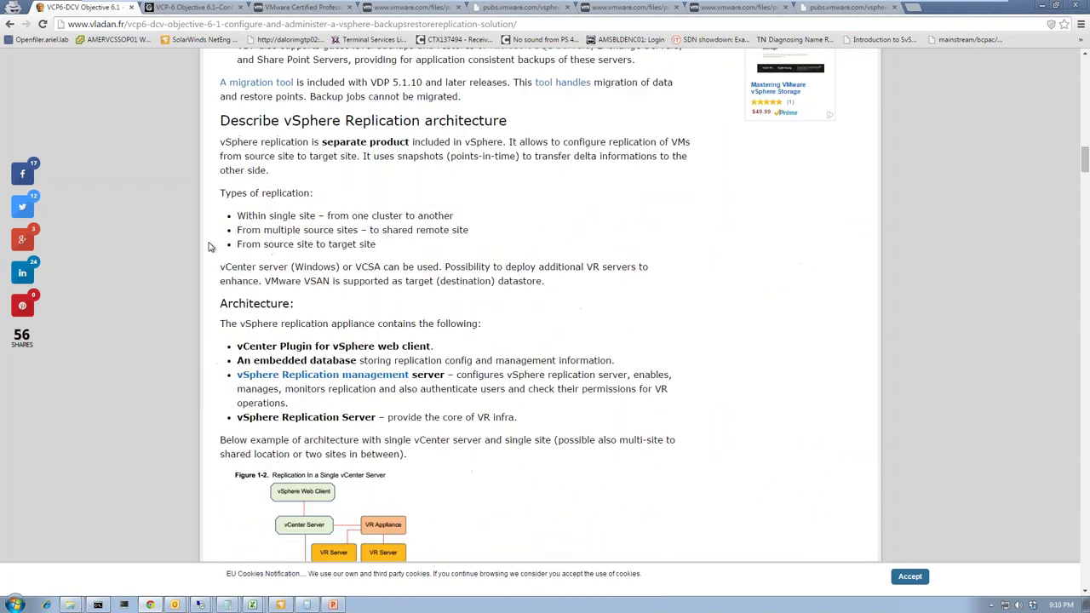
pyautogui.moveTo(282, 145); pyautogui.dragTo(392, 143)
pyautogui.click(334, 192)
pyautogui.scroll(-1, 330, 207)
# View the vSphere Replication architecture section in the virtuallanger.com article and highlight the "source site to a target site" caption
pyautogui.click(195, 7)
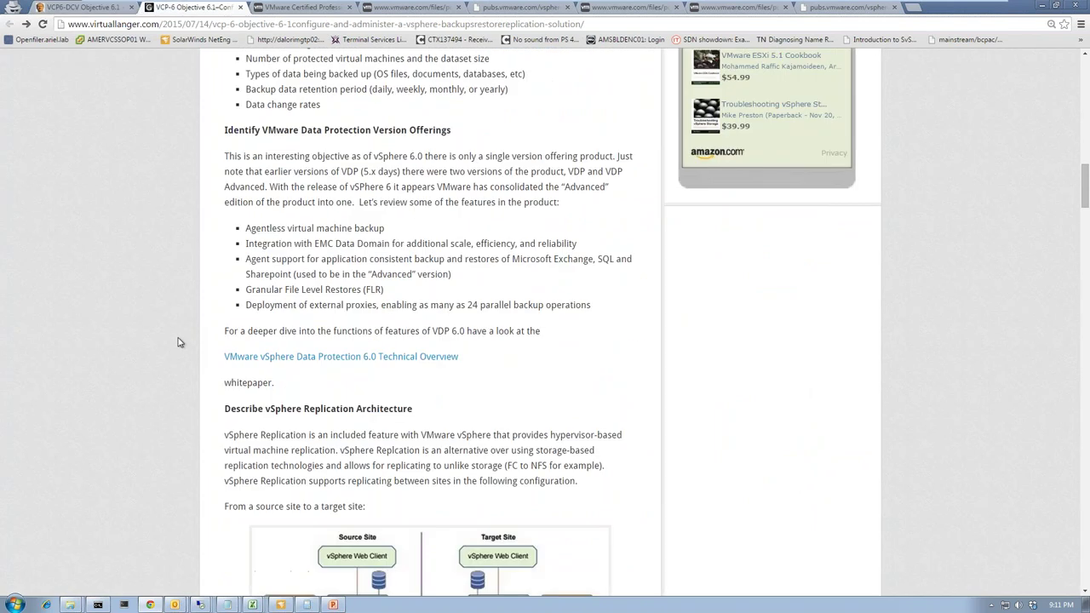
pyautogui.scroll(-4, 179, 341)
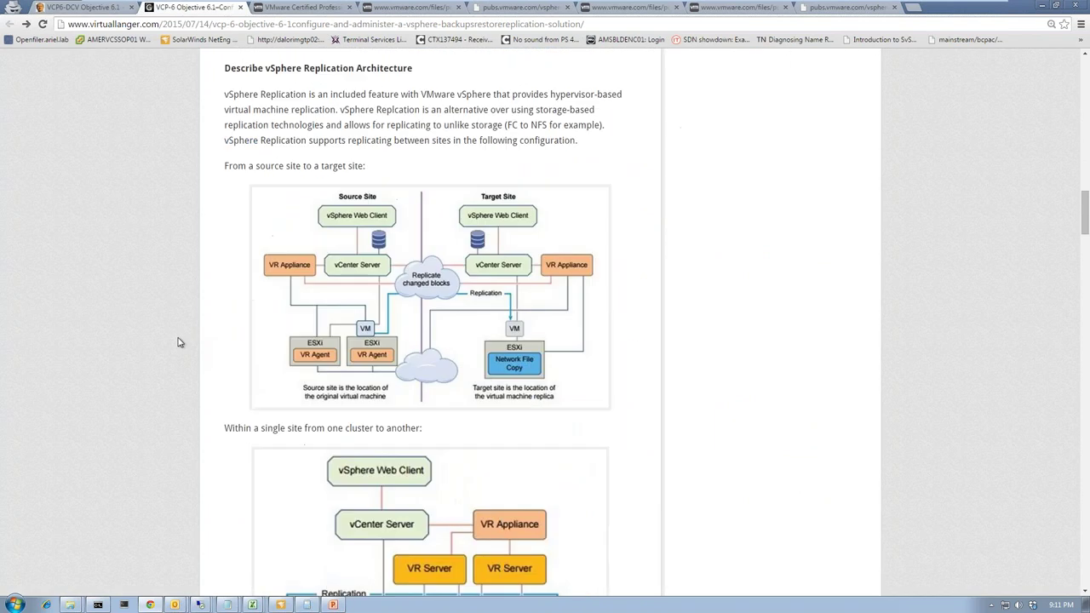
pyautogui.scroll(-1, 179, 342)
pyautogui.moveTo(253, 109); pyautogui.dragTo(367, 109)
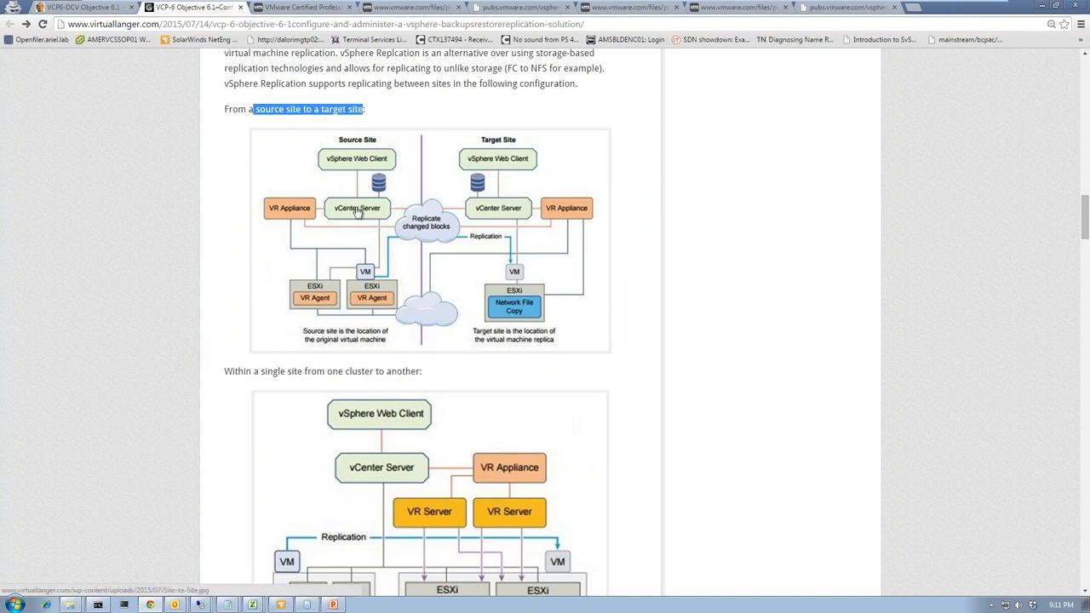